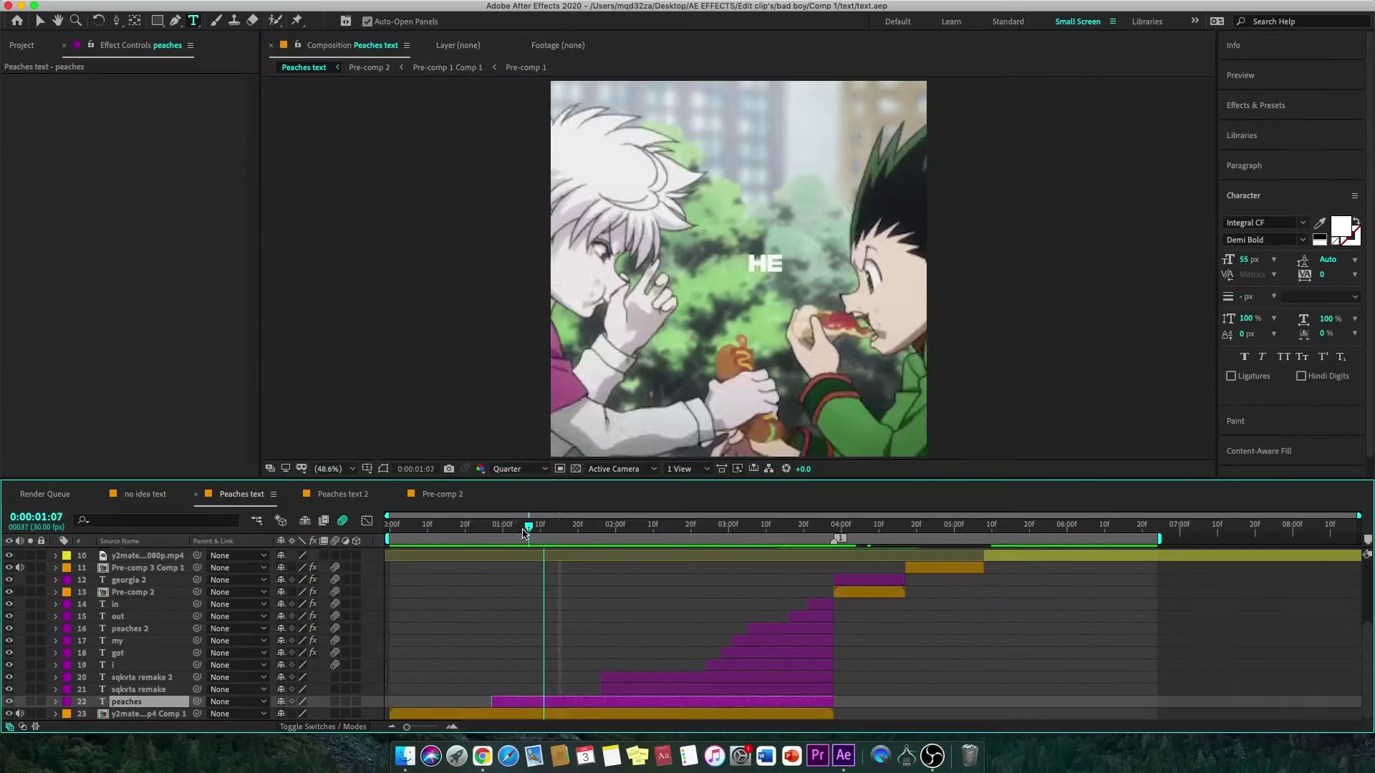
# Step: In the Peaches text 2 comp, move to the I word's first frame at 0:00:02:24
pyautogui.moveTo(525, 534); pyautogui.dragTo(506, 532)
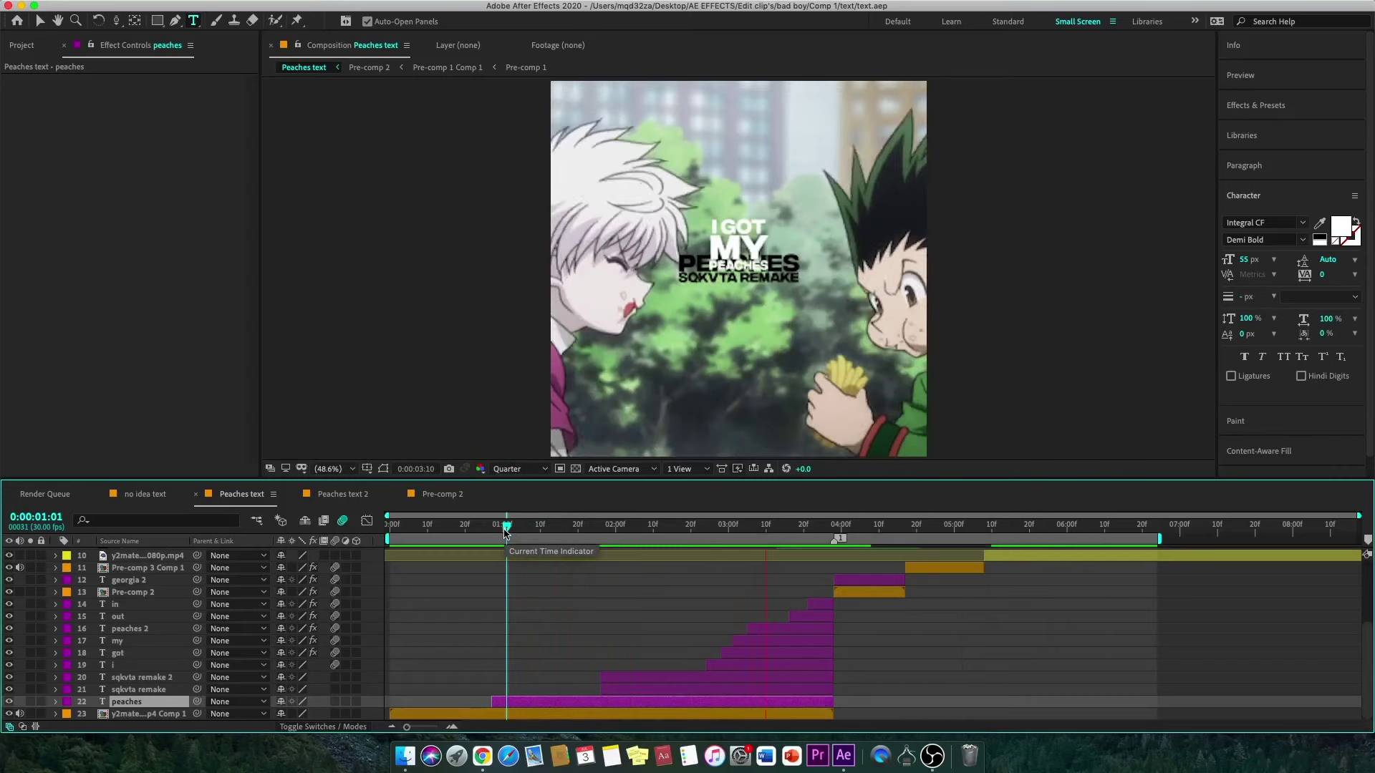
pyautogui.moveTo(866, 527); pyautogui.dragTo(786, 530)
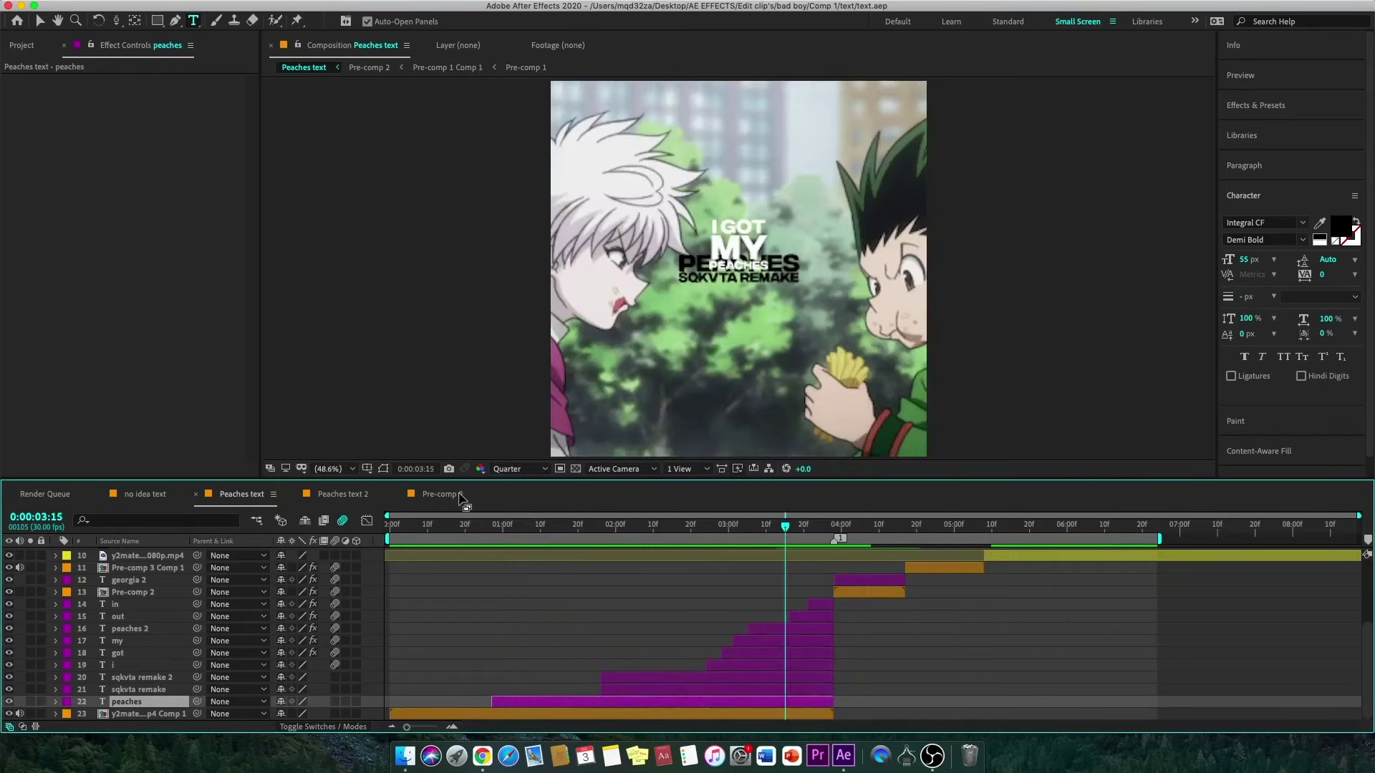
pyautogui.click(351, 498)
pyautogui.click(680, 533)
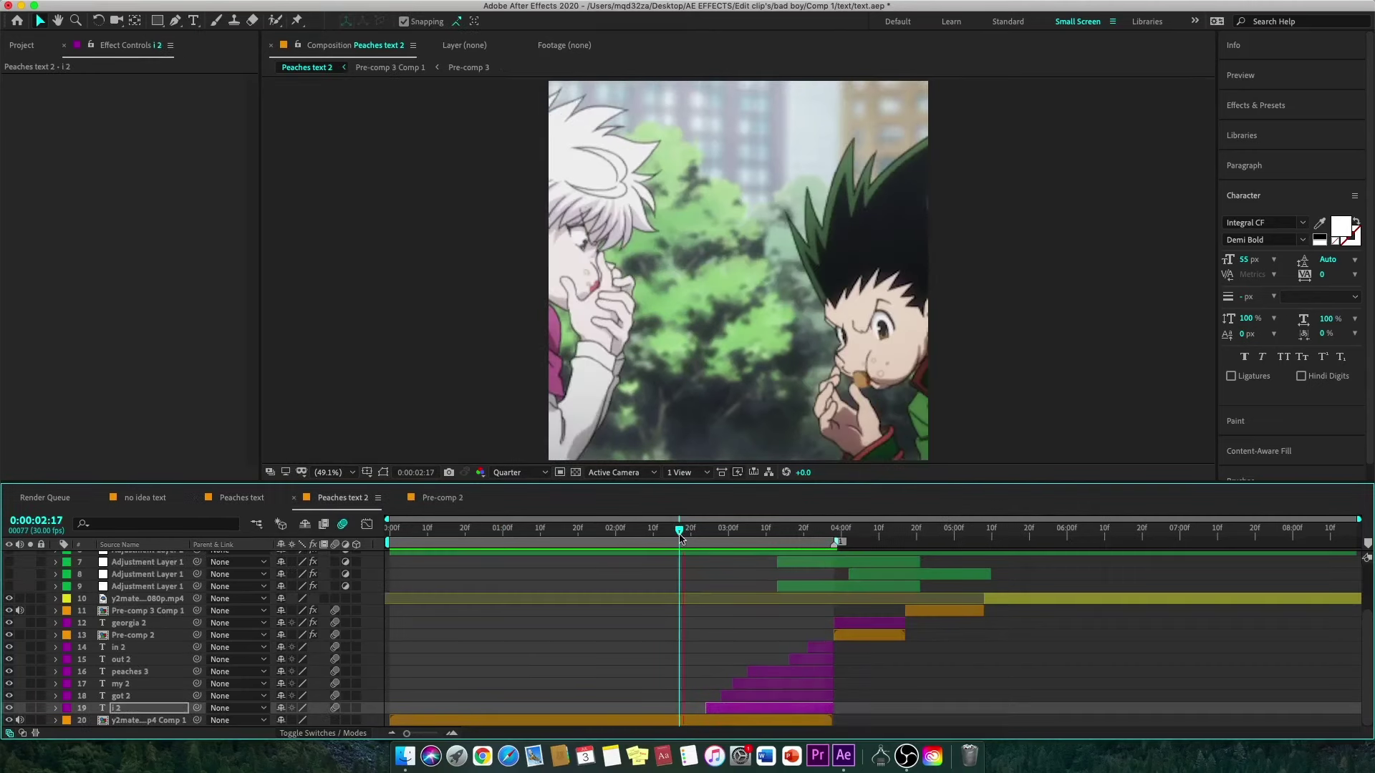
pyautogui.click(704, 531)
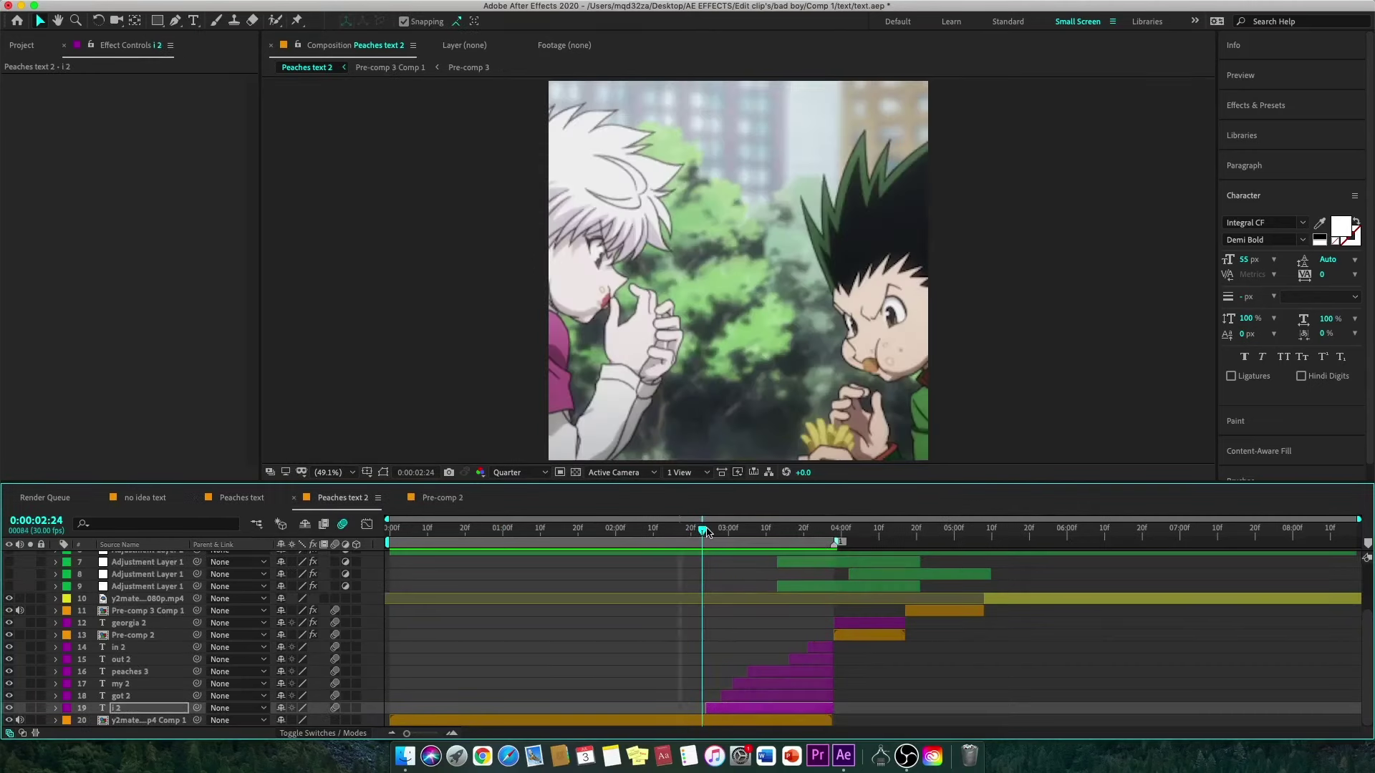
pyautogui.click(706, 532)
pyautogui.press('=')
pyautogui.press('=')
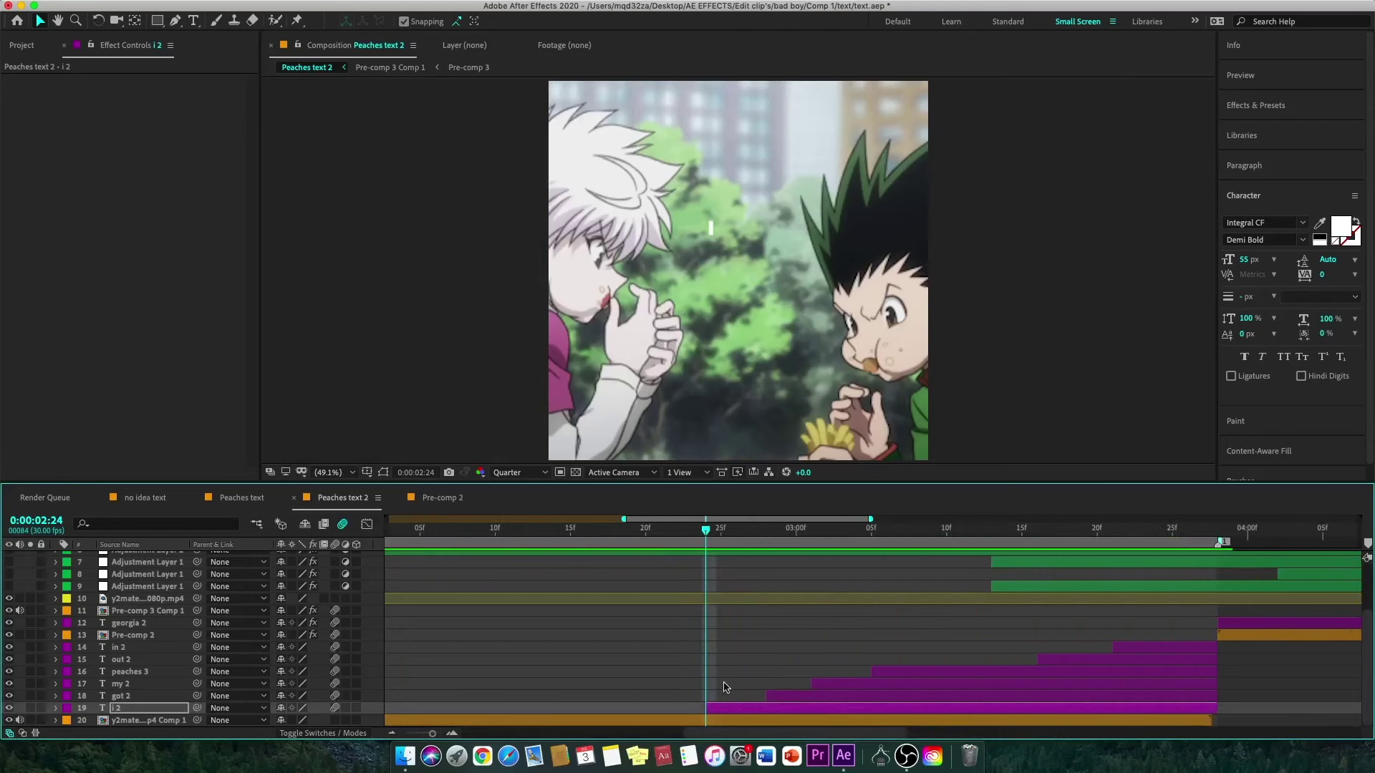
# Step: Start Source Text keyframes on the i 2 layer and advance to 0:00:02:25 for recolouring
pyautogui.click(711, 711)
pyautogui.click(57, 709)
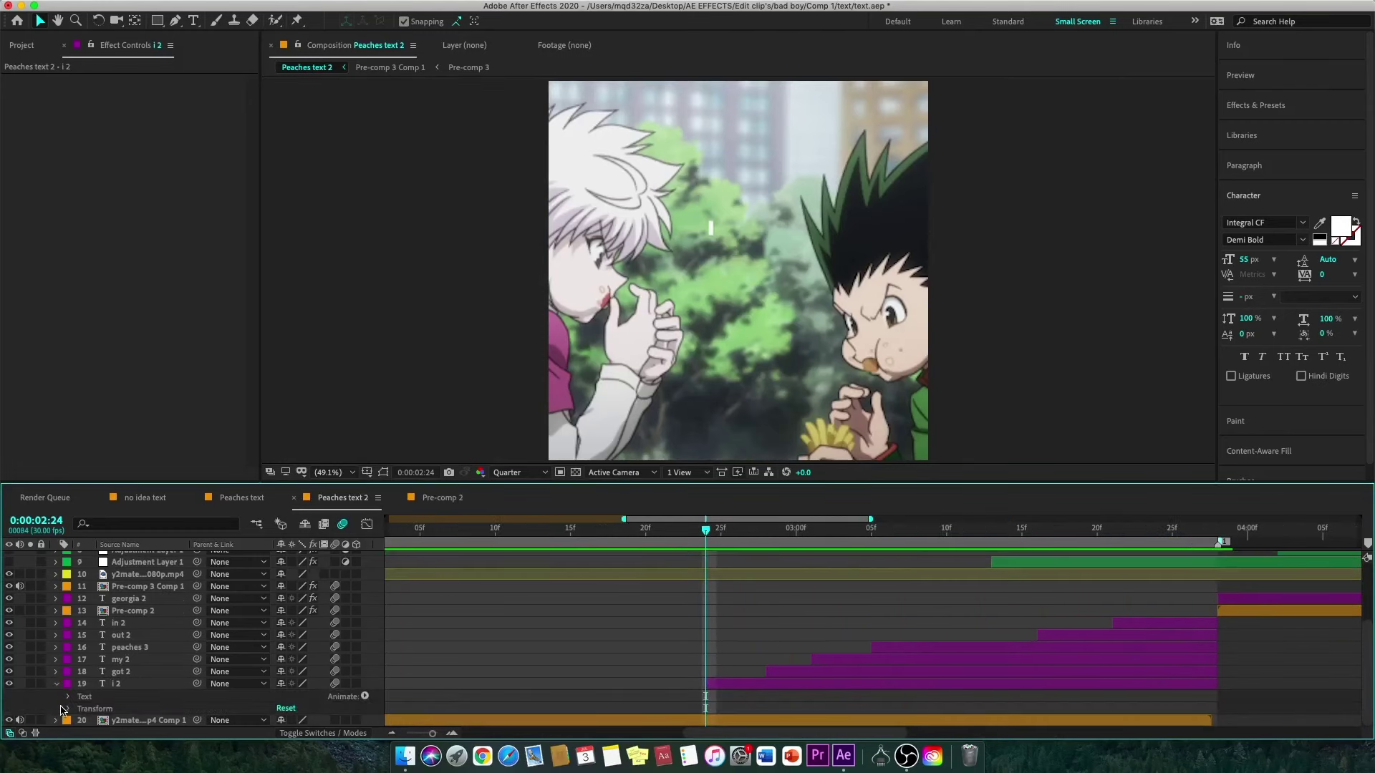
pyautogui.click(68, 697)
pyautogui.click(91, 697)
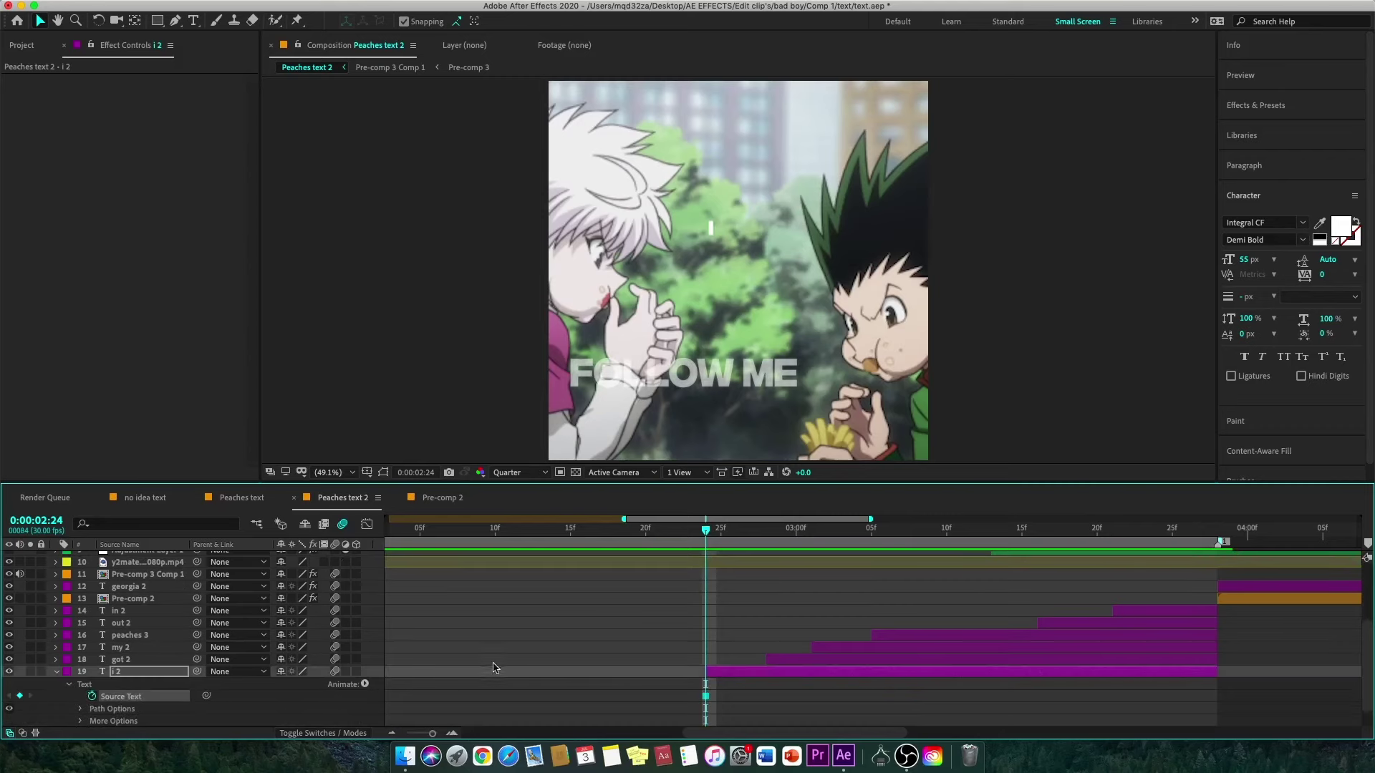
pyautogui.click(723, 530)
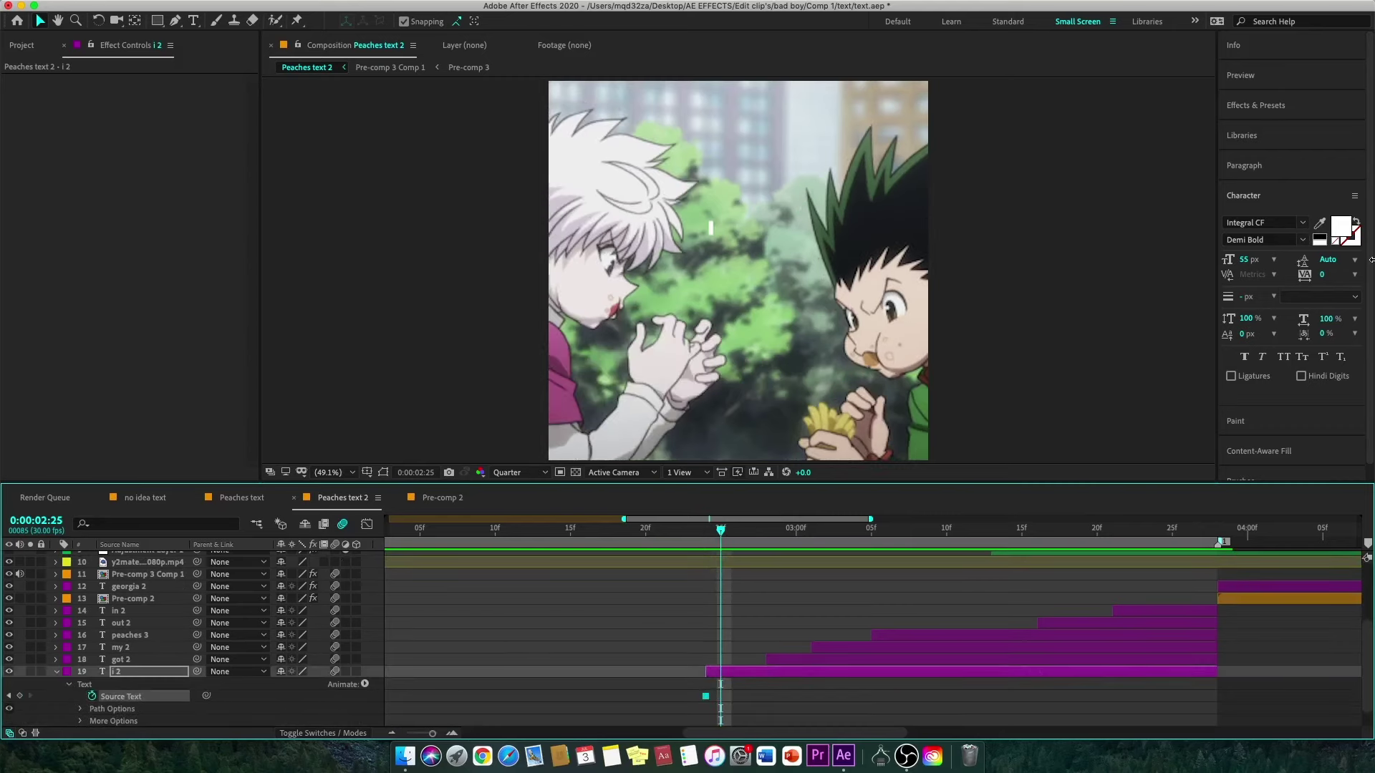
pyautogui.click(1345, 228)
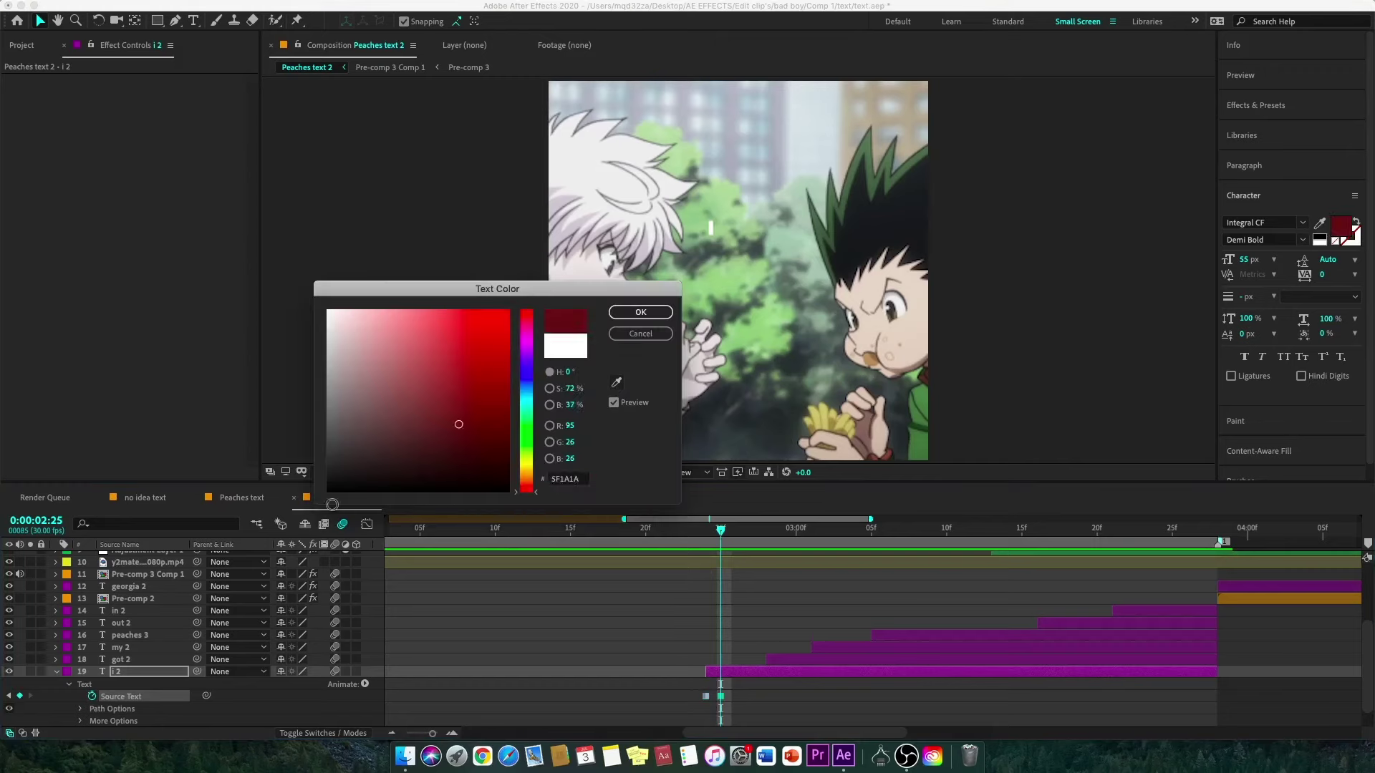
# Step: Colour the I text black at 0:00:02:25 and back to white at 0:00:02:26
pyautogui.moveTo(461, 423); pyautogui.dragTo(328, 491)
pyautogui.click(641, 313)
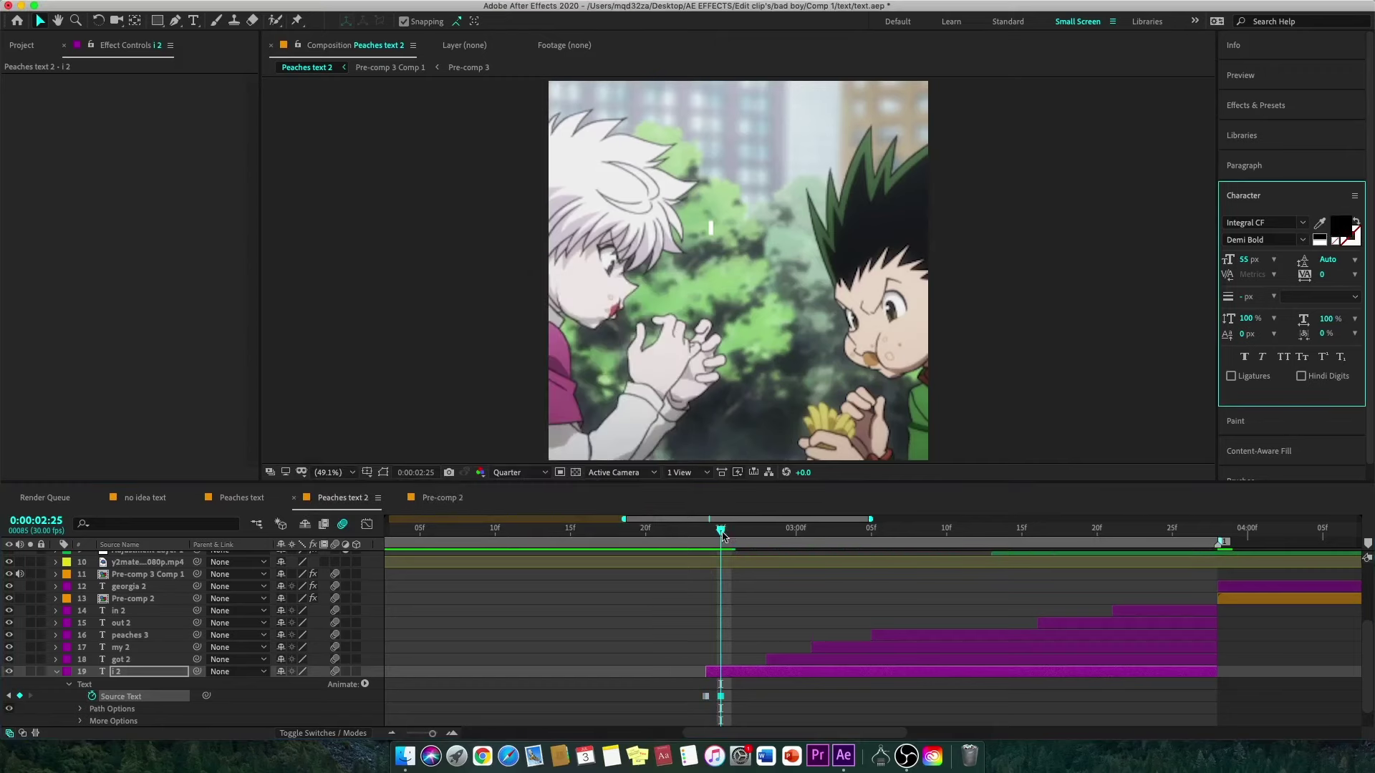
pyautogui.click(737, 533)
pyautogui.click(1337, 235)
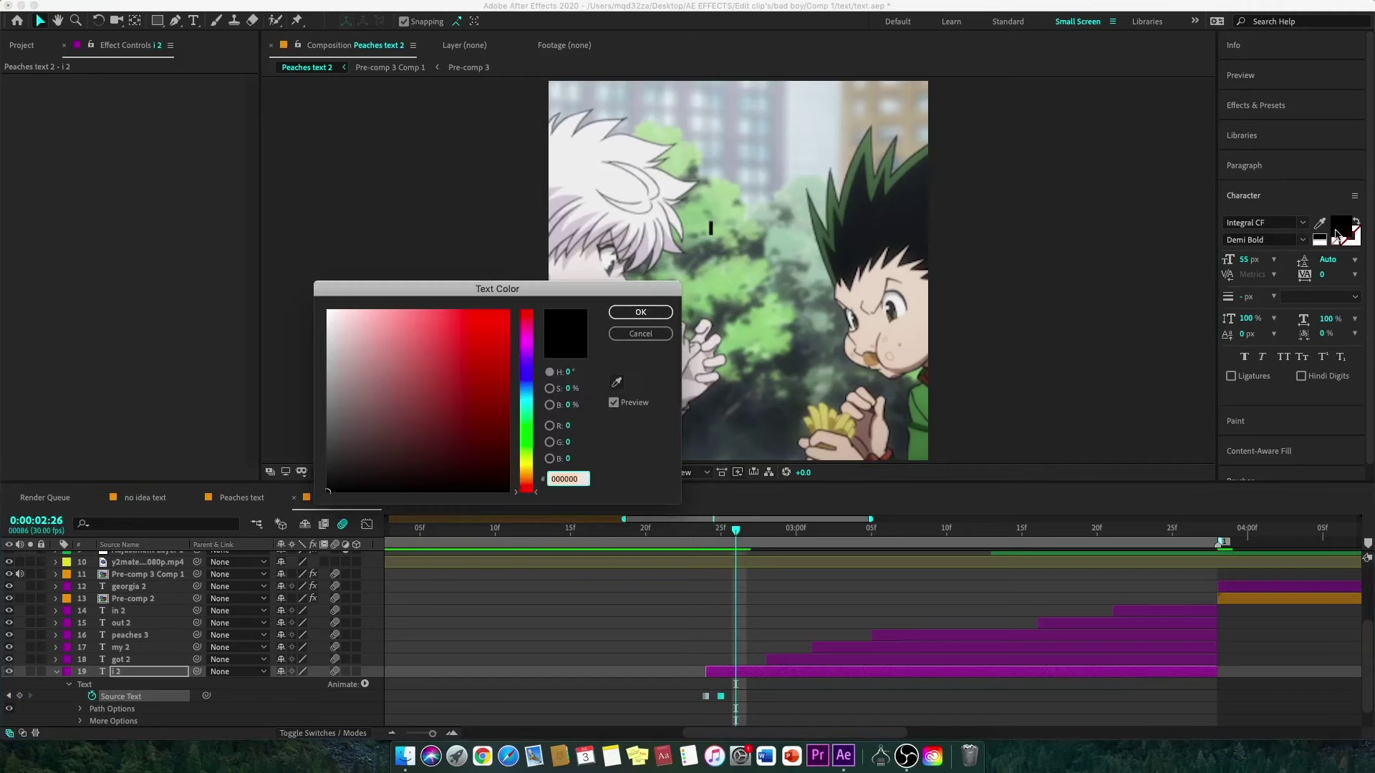
pyautogui.moveTo(460, 359); pyautogui.dragTo(306, 276)
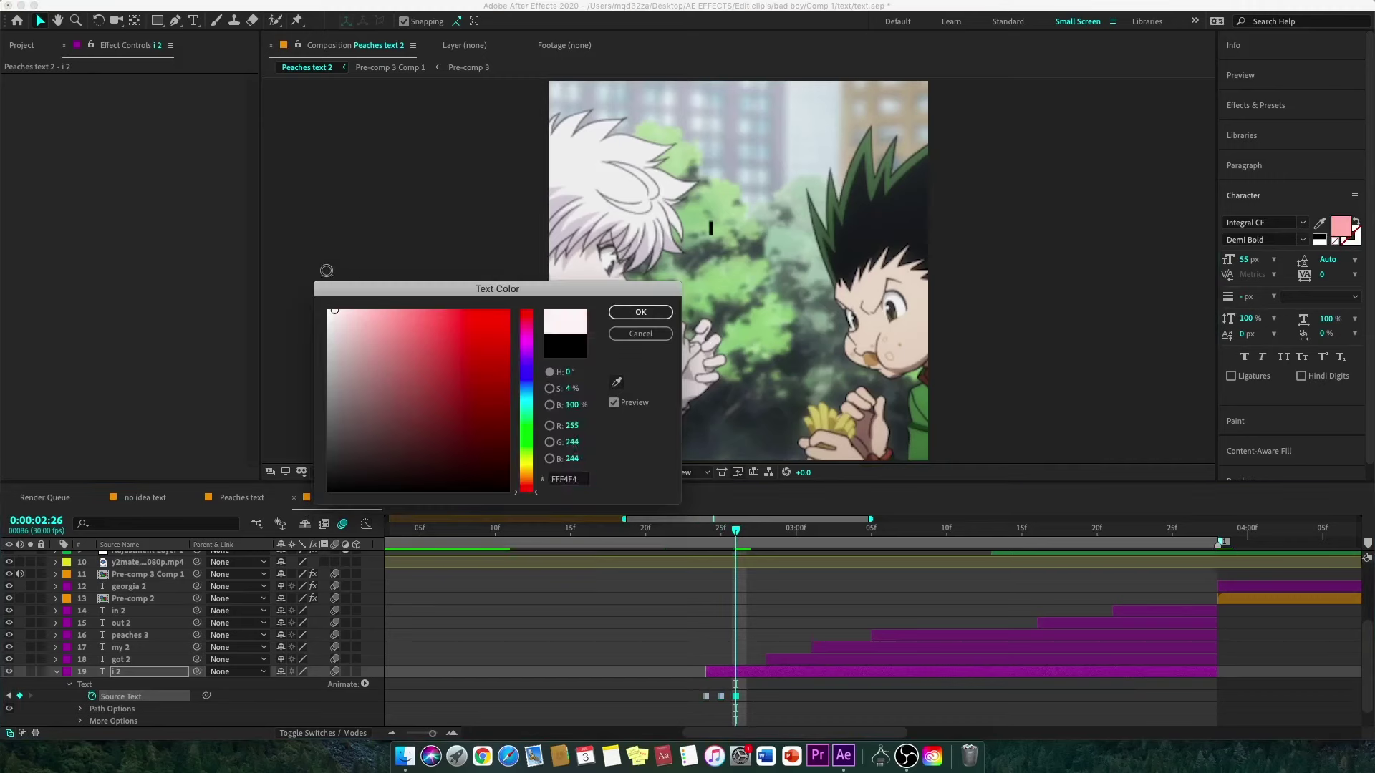
pyautogui.click(641, 312)
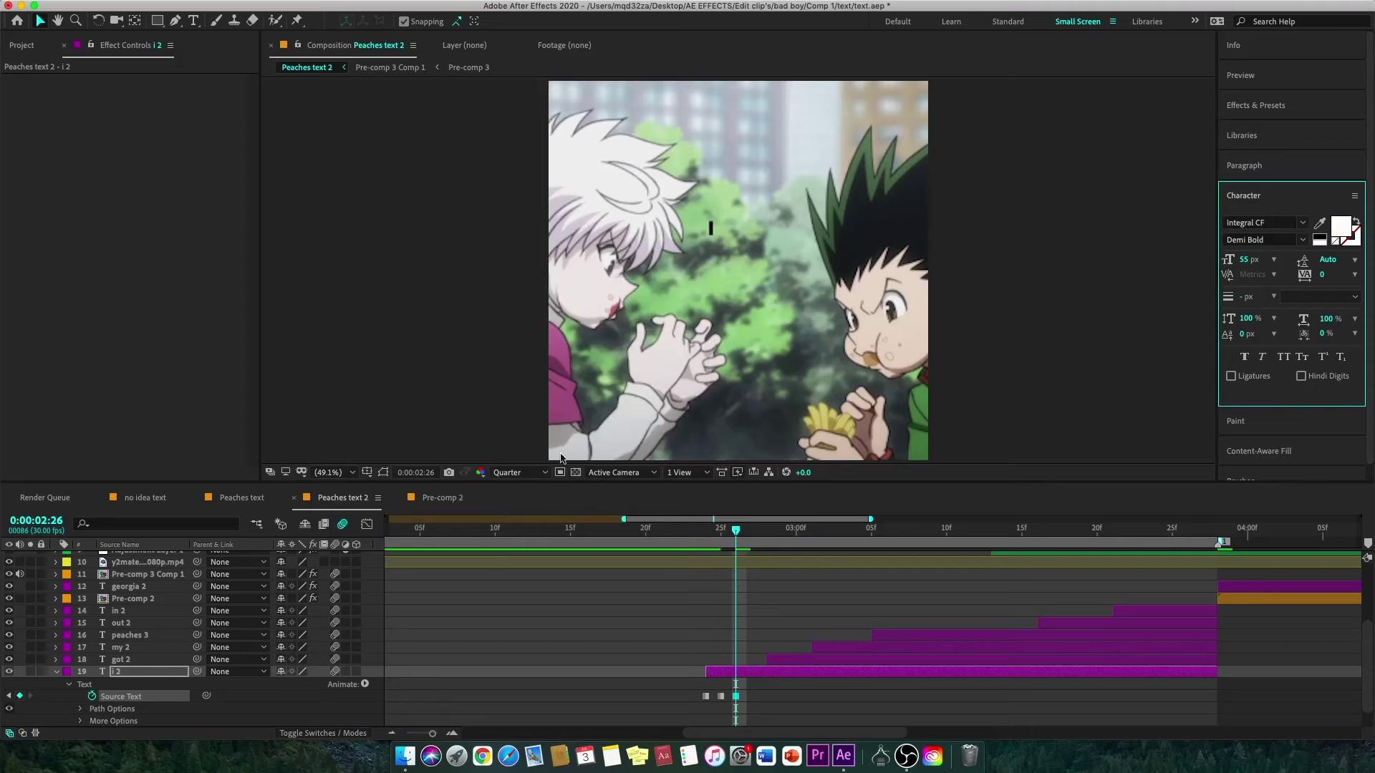
pyautogui.click(332, 679)
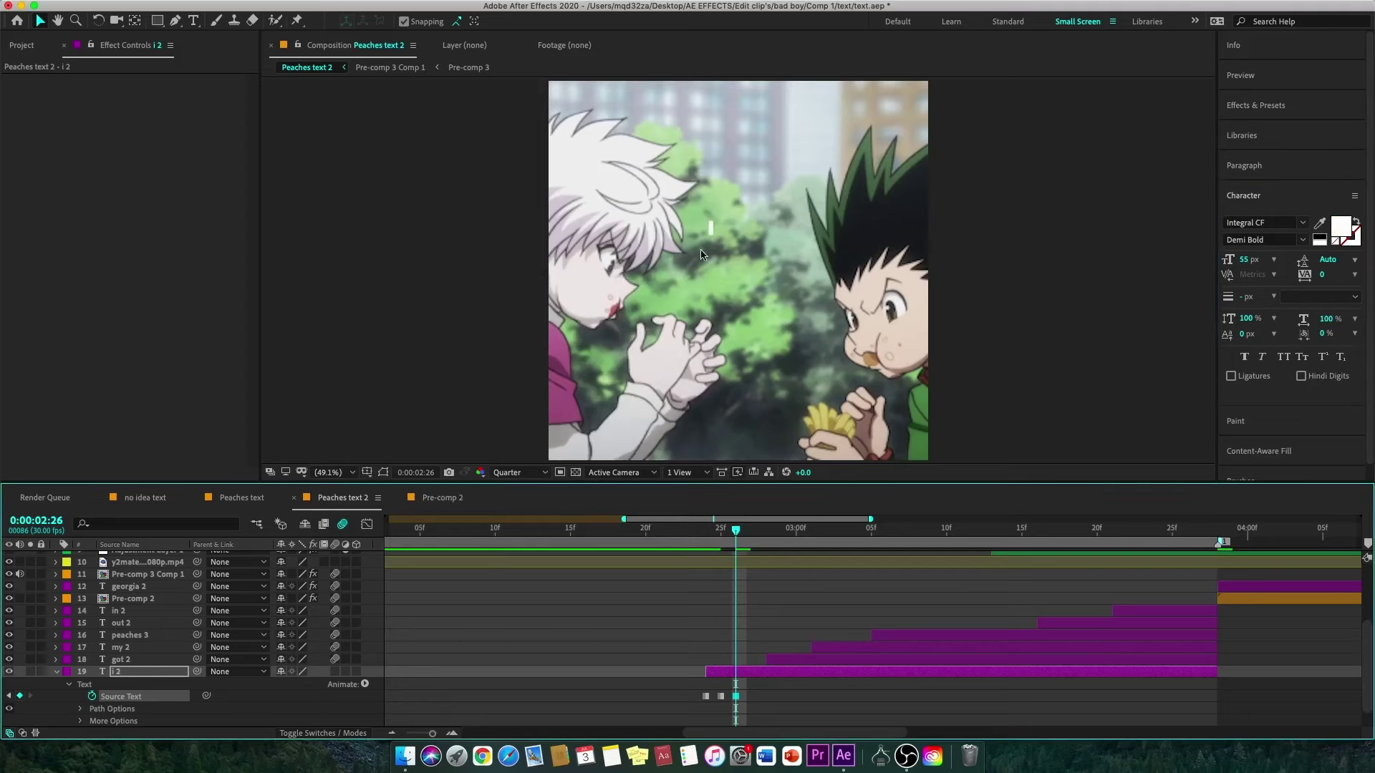
# Step: Review the I layer's Source Text keyframes, then scrub forward to where GOT appears
pyautogui.click(721, 530)
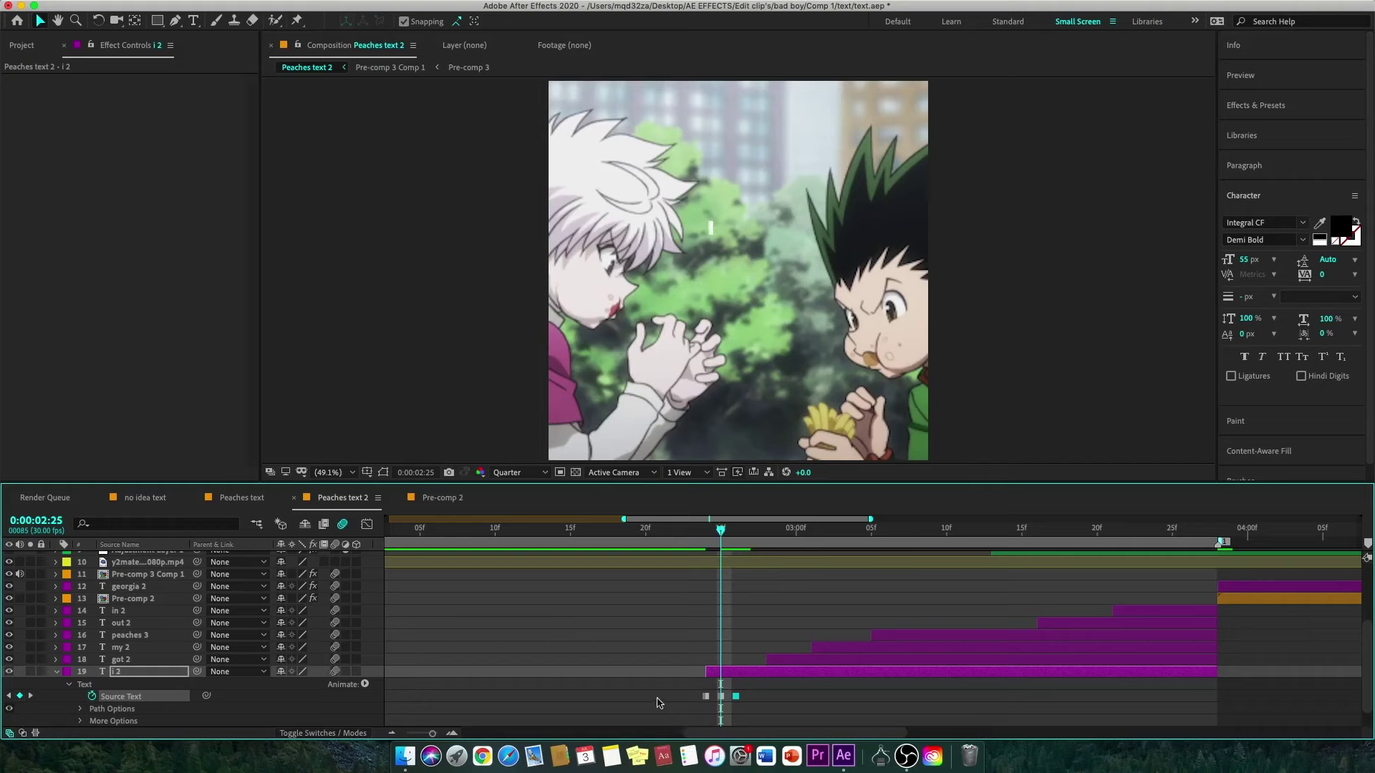
pyautogui.moveTo(681, 701); pyautogui.dragTo(716, 697)
pyautogui.moveTo(732, 703); pyautogui.dragTo(717, 702)
pyautogui.scroll(2, 705, 557)
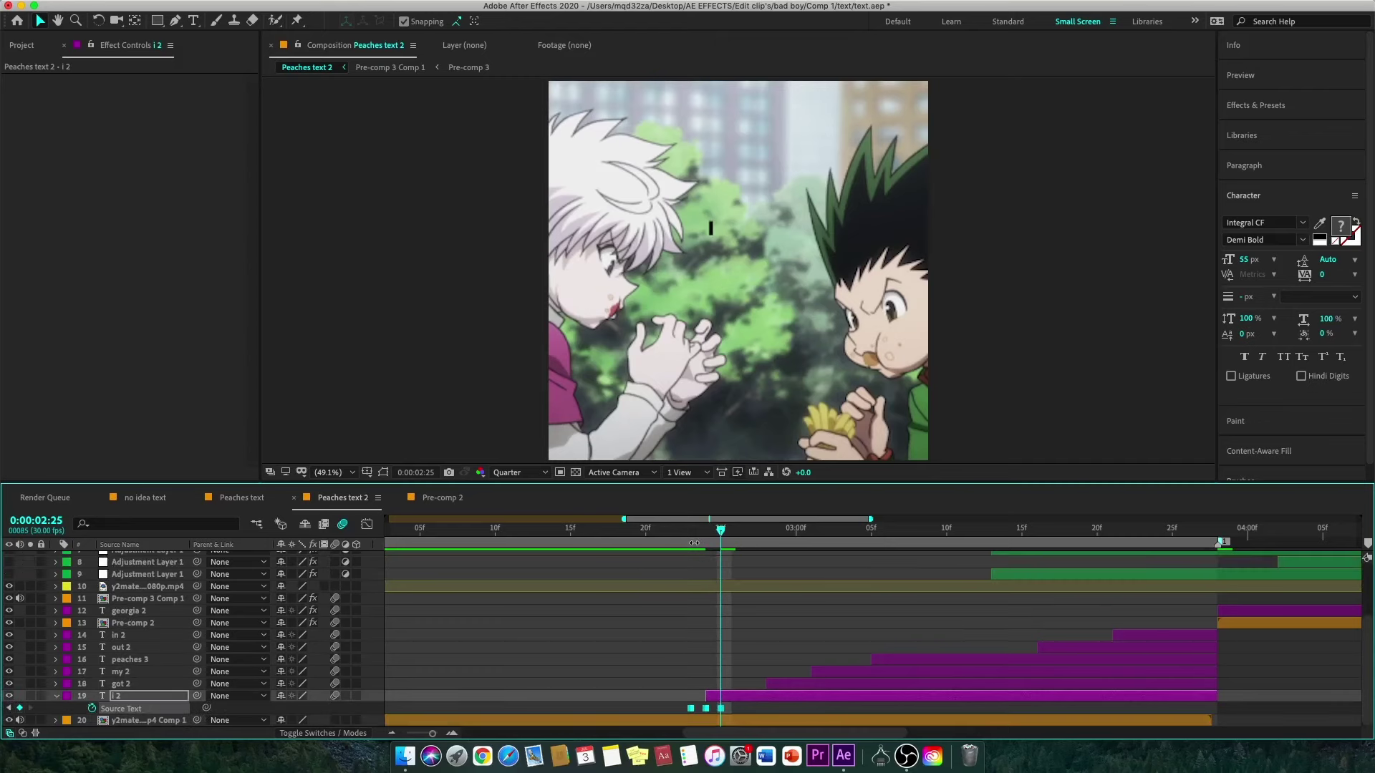
pyautogui.click(711, 529)
pyautogui.press('u')
pyautogui.click(662, 529)
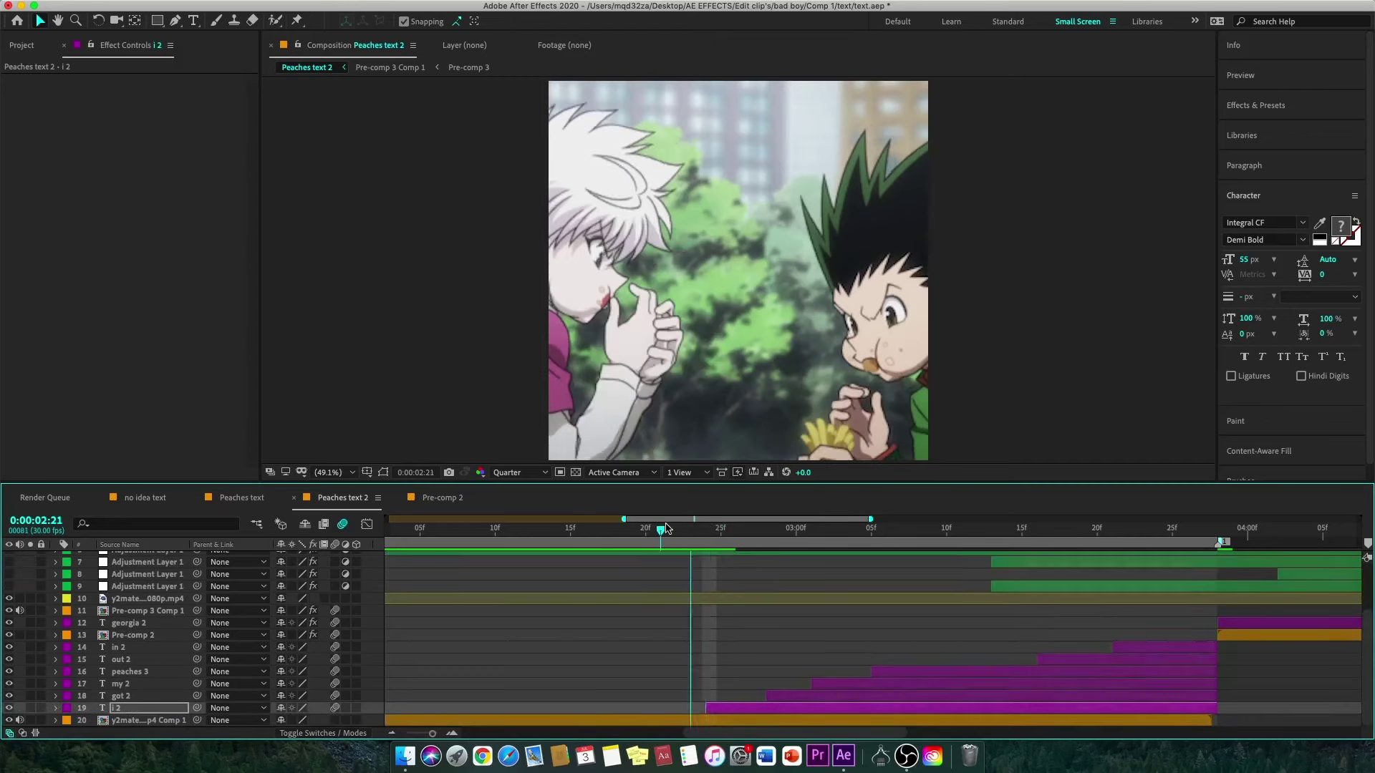
pyautogui.moveTo(687, 529); pyautogui.dragTo(766, 530)
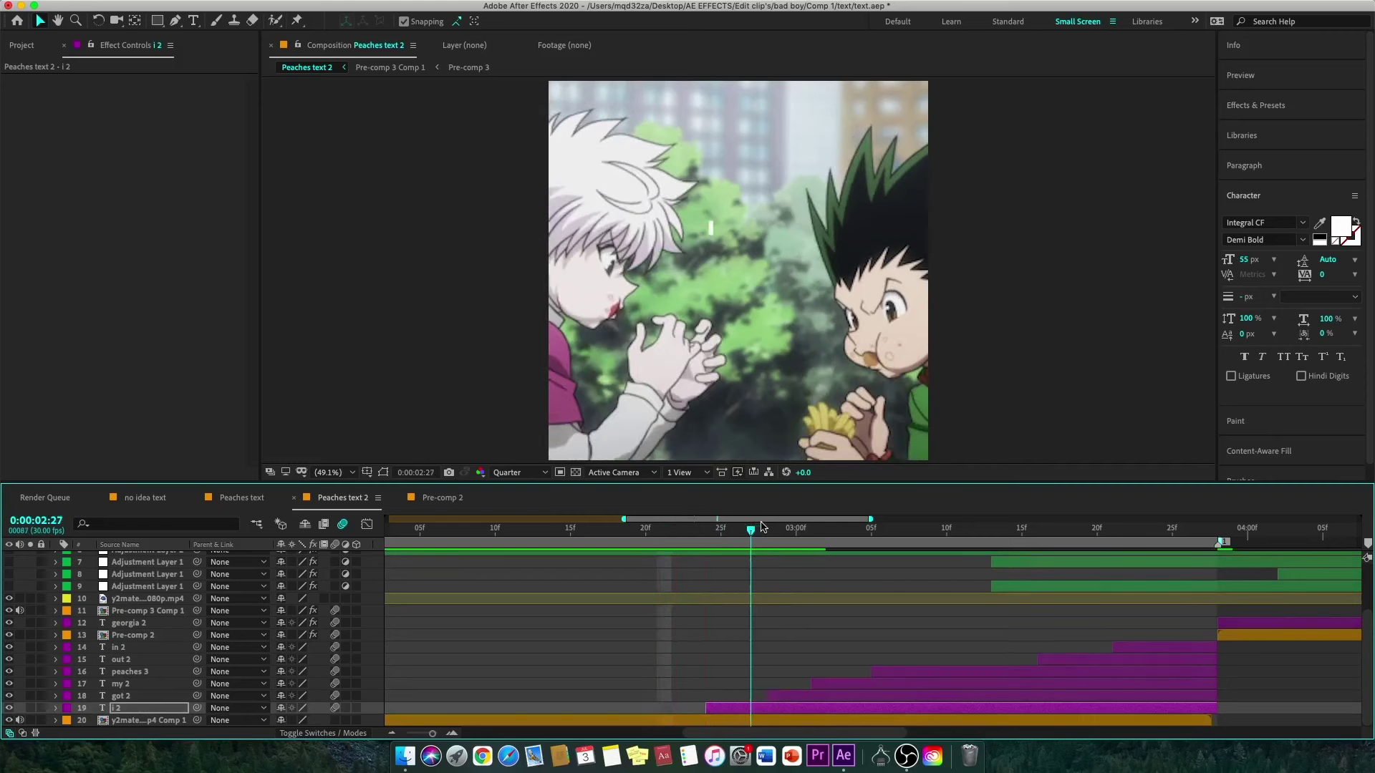
# Step: Add Source Text keyframes to the got 2 and my 2 layers at their first frames
pyautogui.click(784, 696)
pyautogui.press('u')
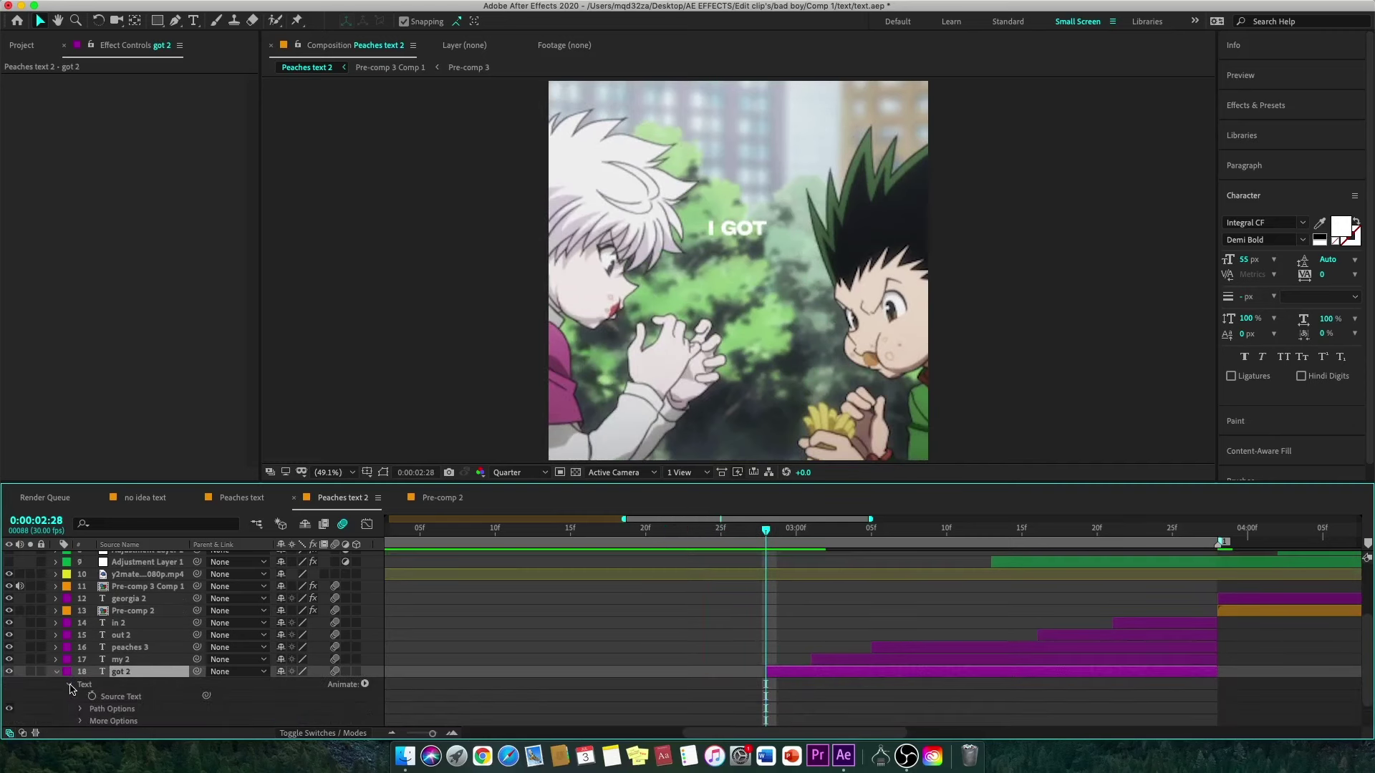
pyautogui.click(782, 530)
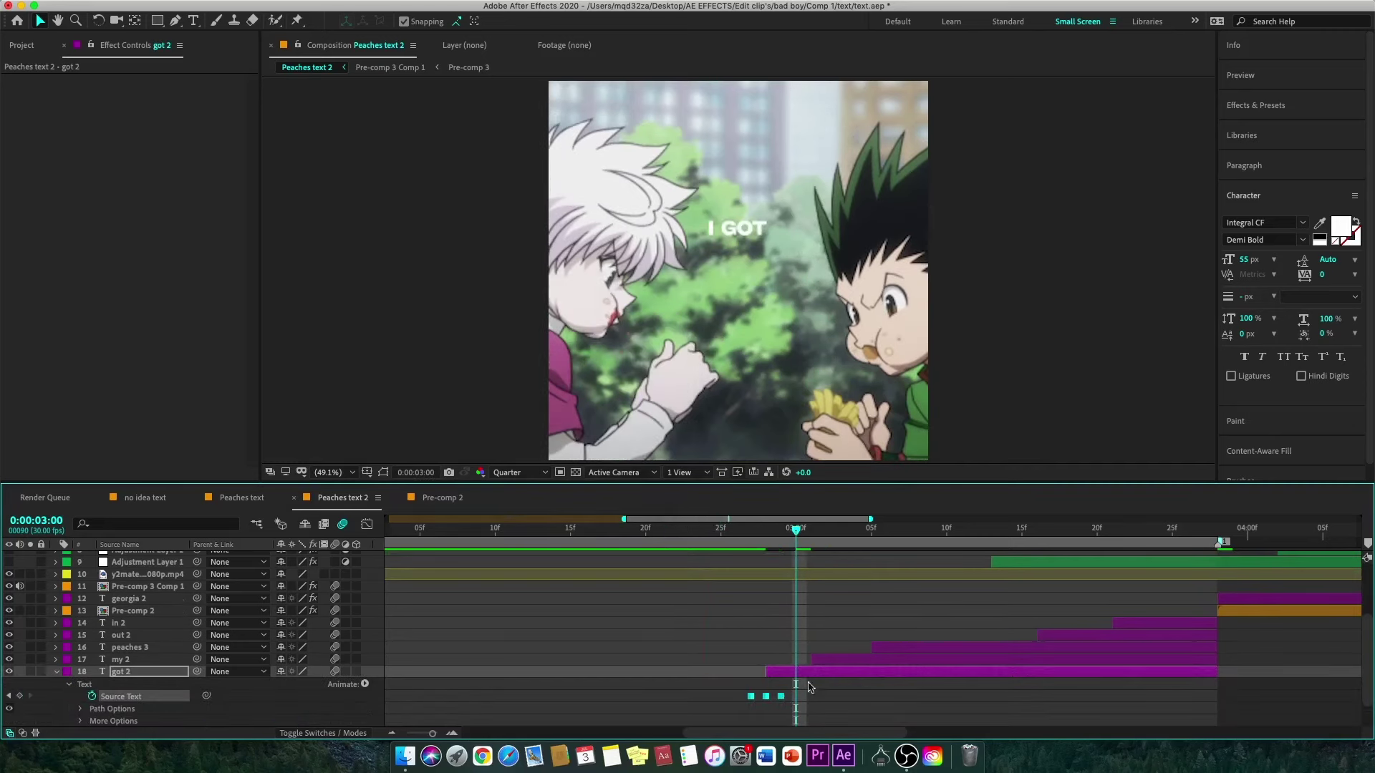
pyautogui.click(812, 530)
pyautogui.click(121, 659)
pyautogui.press('u')
pyautogui.click(92, 696)
pyautogui.press('u')
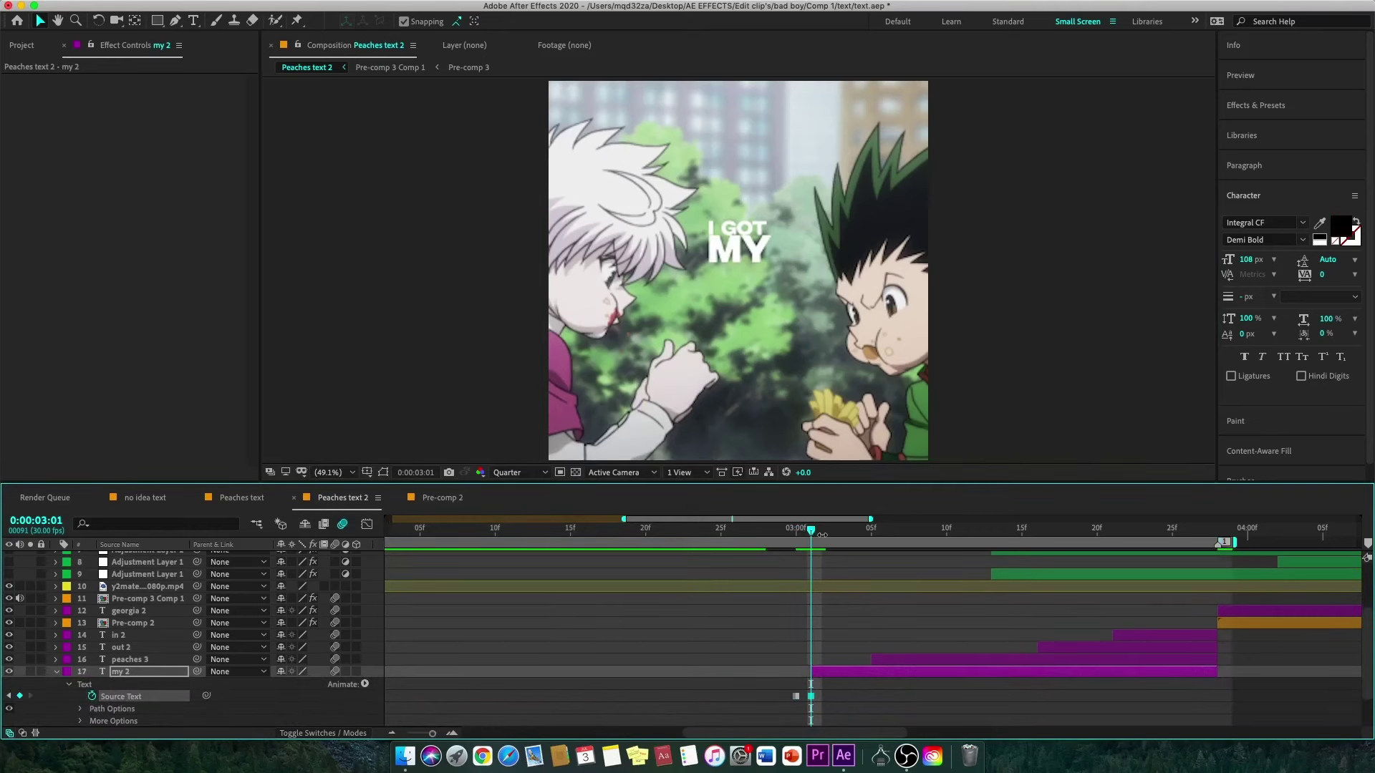
pyautogui.press('pagedown')
pyautogui.press('pagedown')
pyautogui.press('pagedown')
# Step: Key Source Text on peaches 3 and out 2, making PEACHES black for one frame
pyautogui.click(885, 660)
pyautogui.click(56, 660)
pyautogui.press('pagedown')
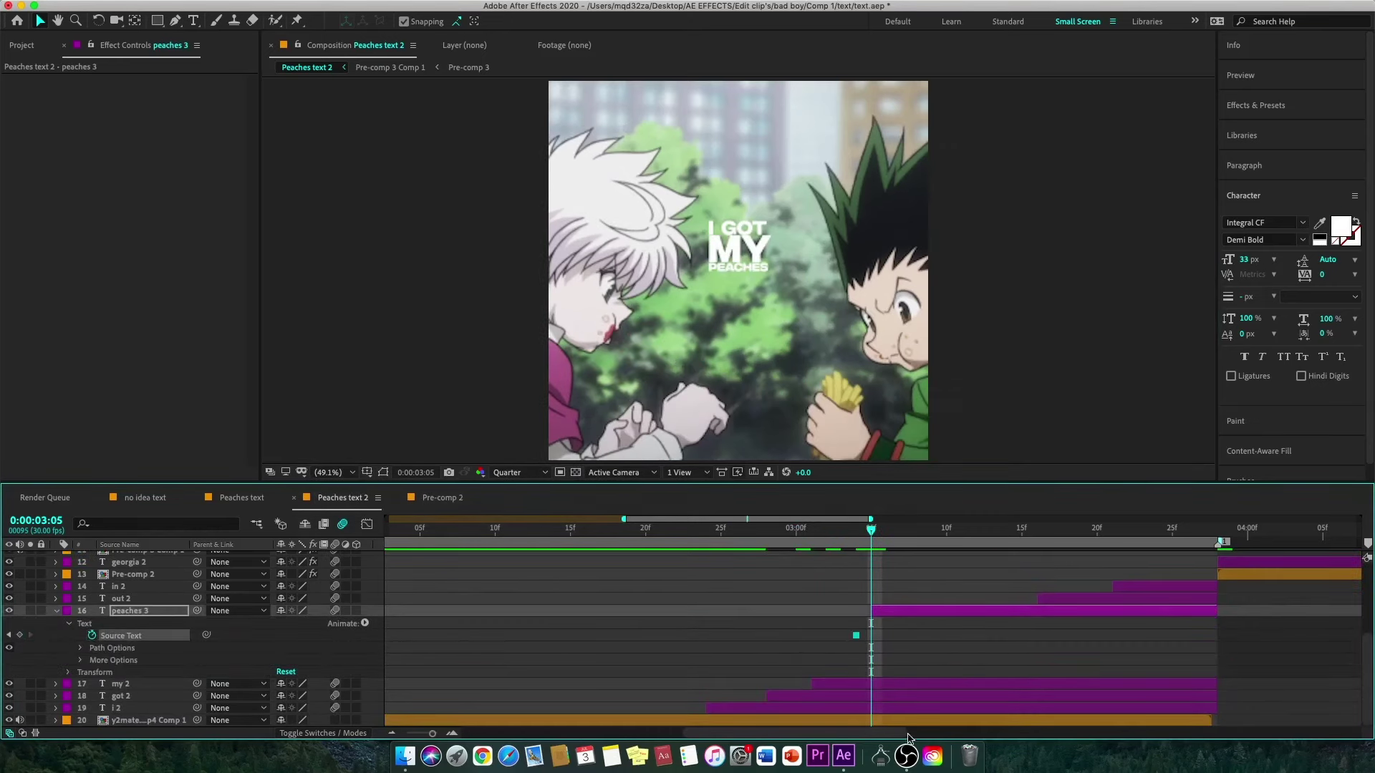
pyautogui.press('Return')
pyautogui.click(55, 611)
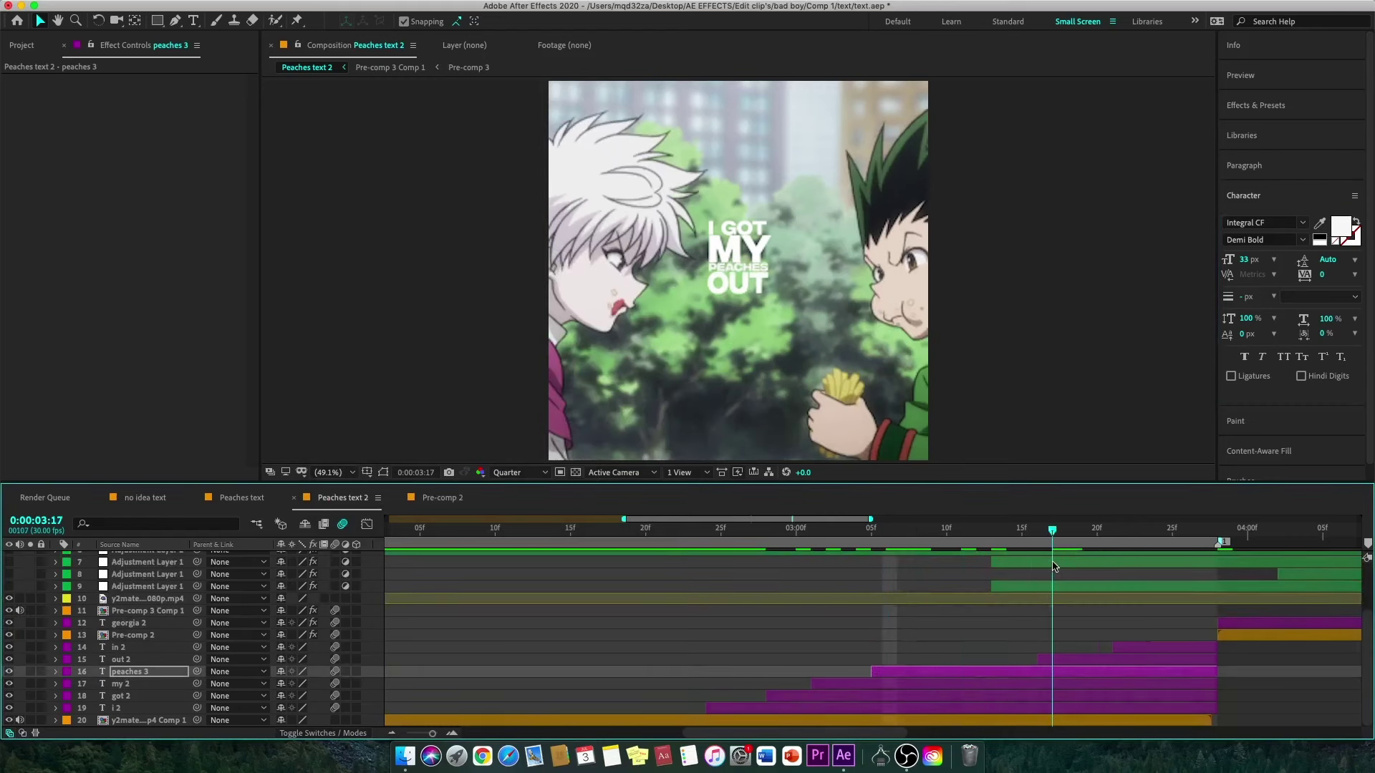
pyautogui.click(120, 660)
pyautogui.press('i')
pyautogui.click(56, 659)
# Step: Flash the in 2 word black for one frame, then back to white
pyautogui.click(56, 660)
pyautogui.click(118, 648)
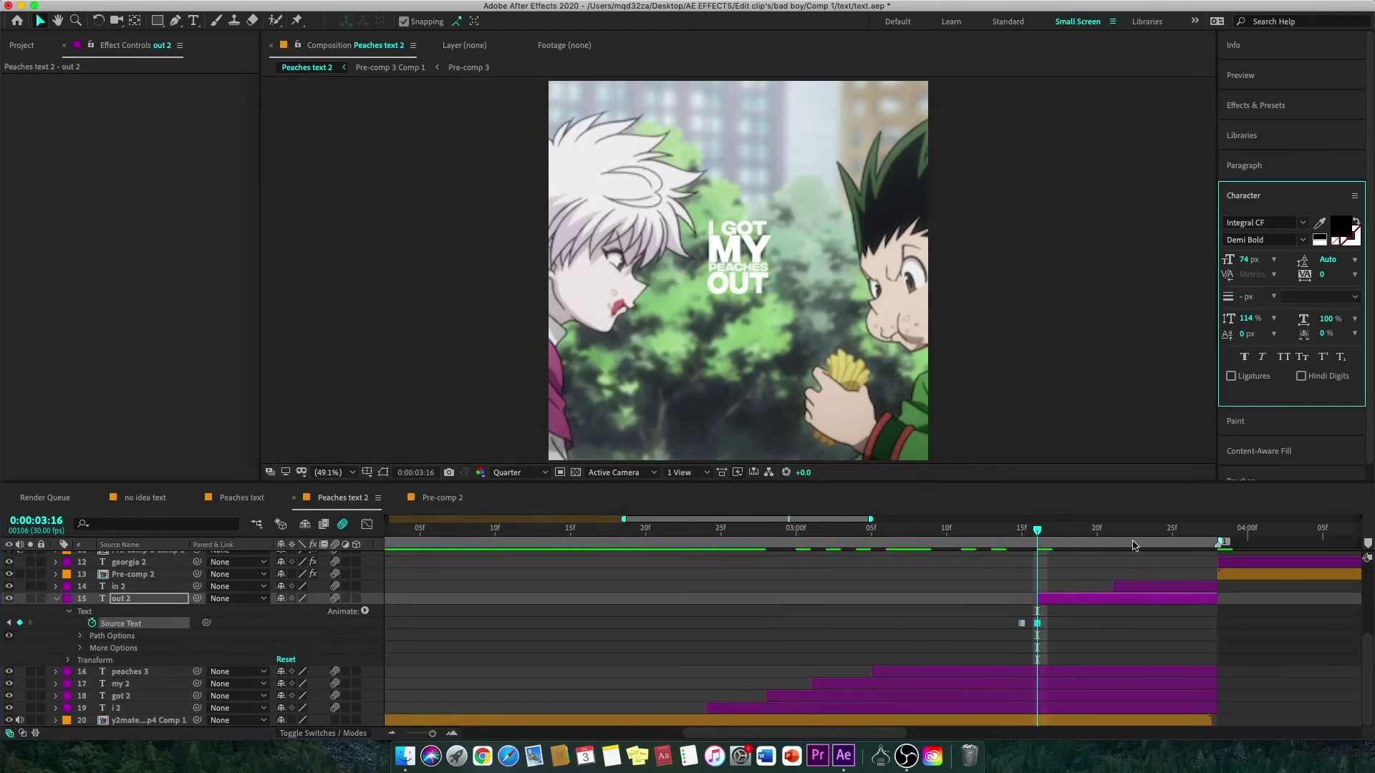
pyautogui.press('i')
pyautogui.click(56, 648)
pyautogui.click(1341, 228)
pyautogui.press('Return')
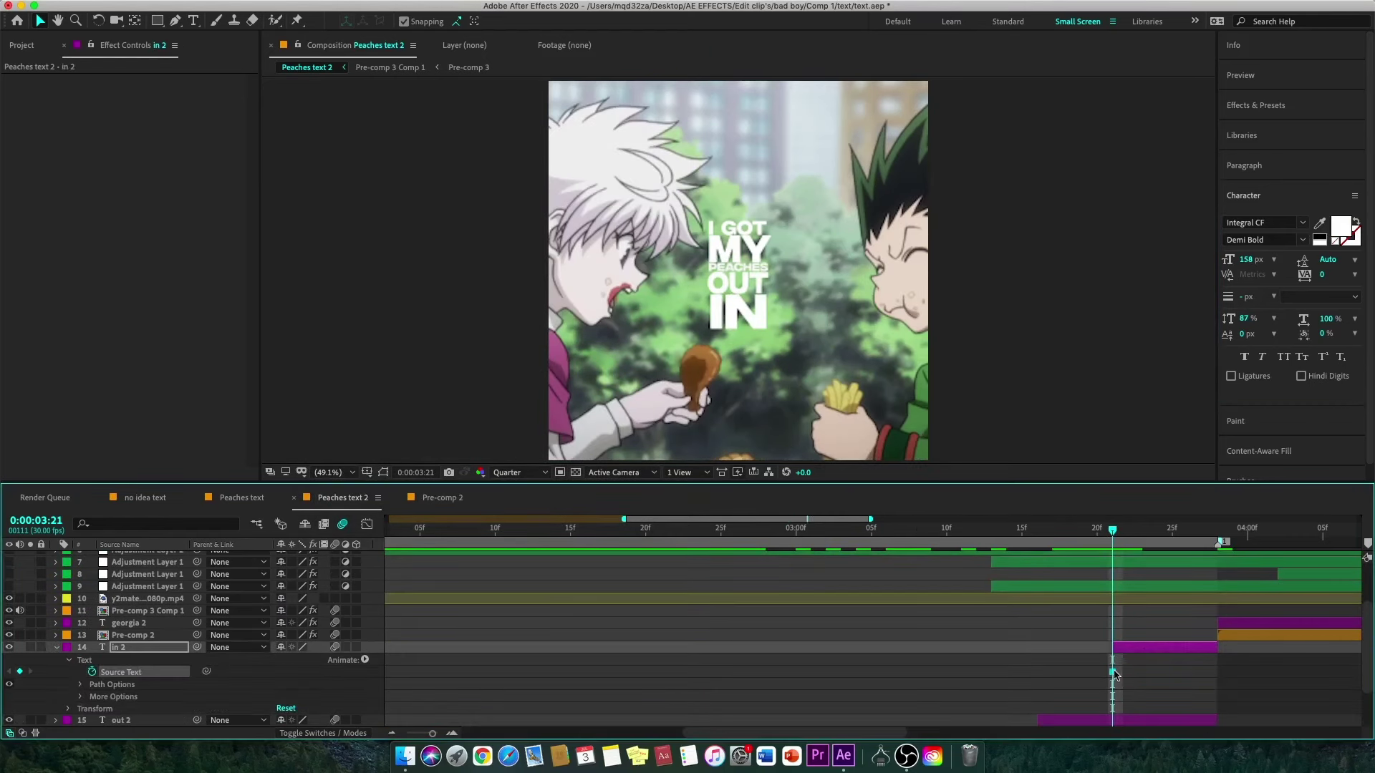
pyautogui.click(1341, 227)
pyautogui.press('Return')
pyautogui.click(1124, 532)
pyautogui.click(56, 647)
# Step: Return to the I word's first frame, expand Effects & Presets, and show i 2's Scale
pyautogui.click(115, 708)
pyautogui.click(705, 530)
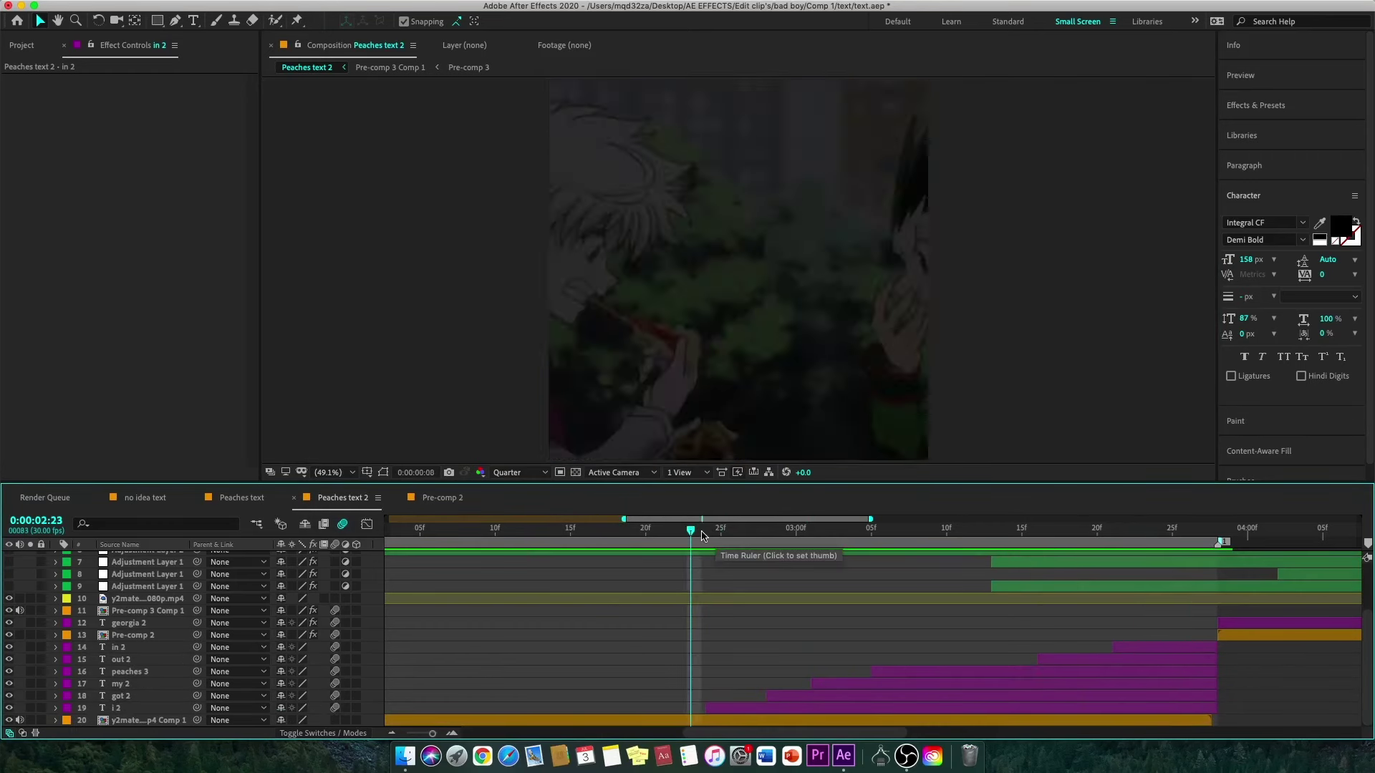
pyautogui.click(1269, 119)
pyautogui.press('s')
pyautogui.press('=')
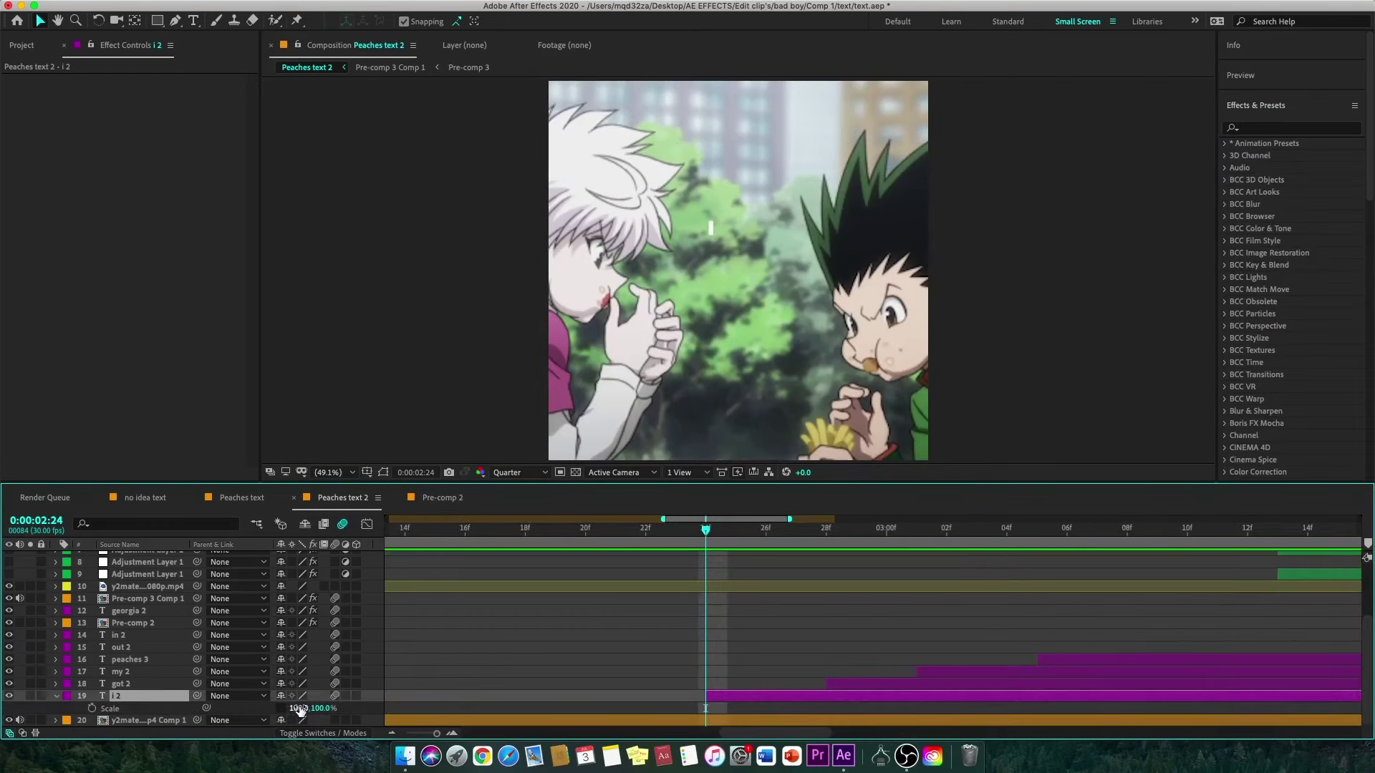
# Step: Key the I's Scale at 0:00:02:24 stretched wide, about 500% width and 77% height
pyautogui.click(92, 708)
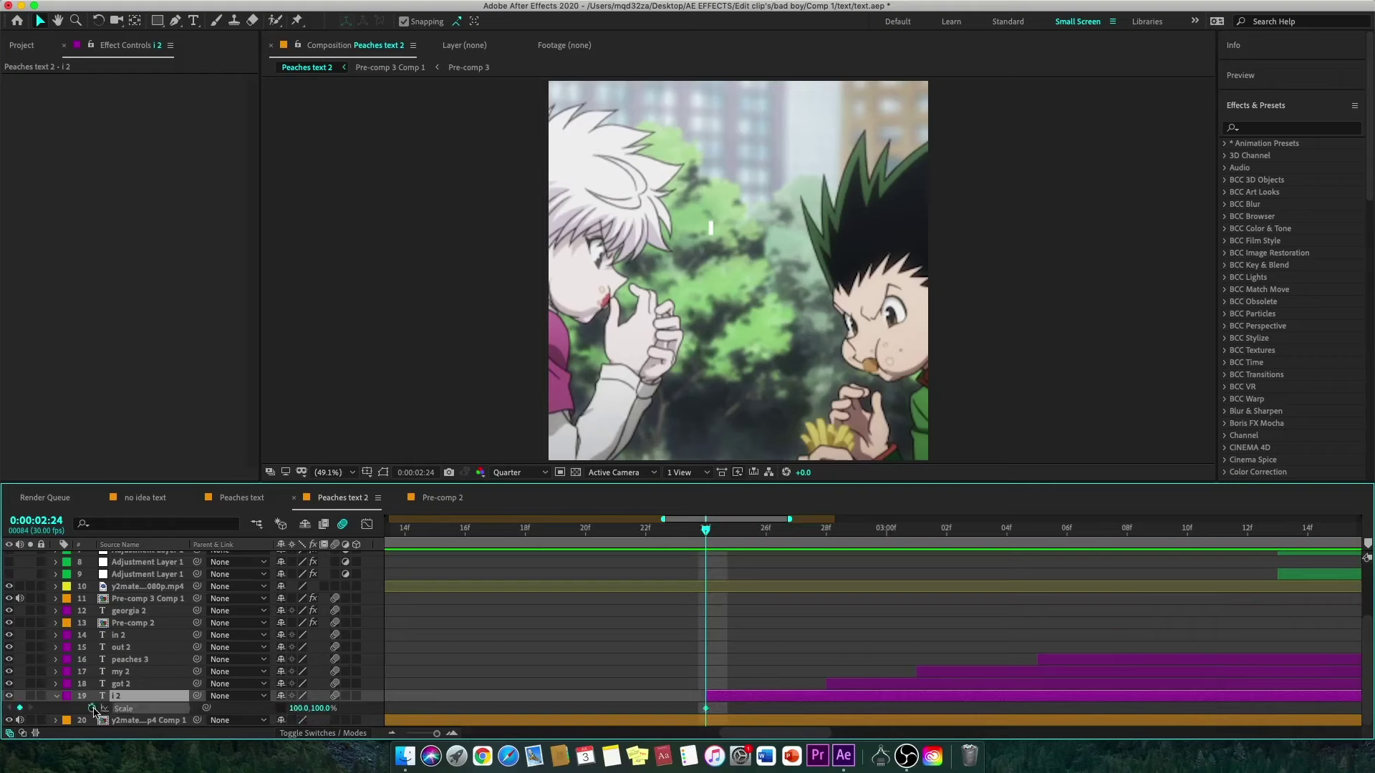
pyautogui.click(700, 710)
pyautogui.click(705, 708)
pyautogui.moveTo(706, 709); pyautogui.dragTo(1097, 708)
pyautogui.moveTo(305, 709); pyautogui.dragTo(551, 682)
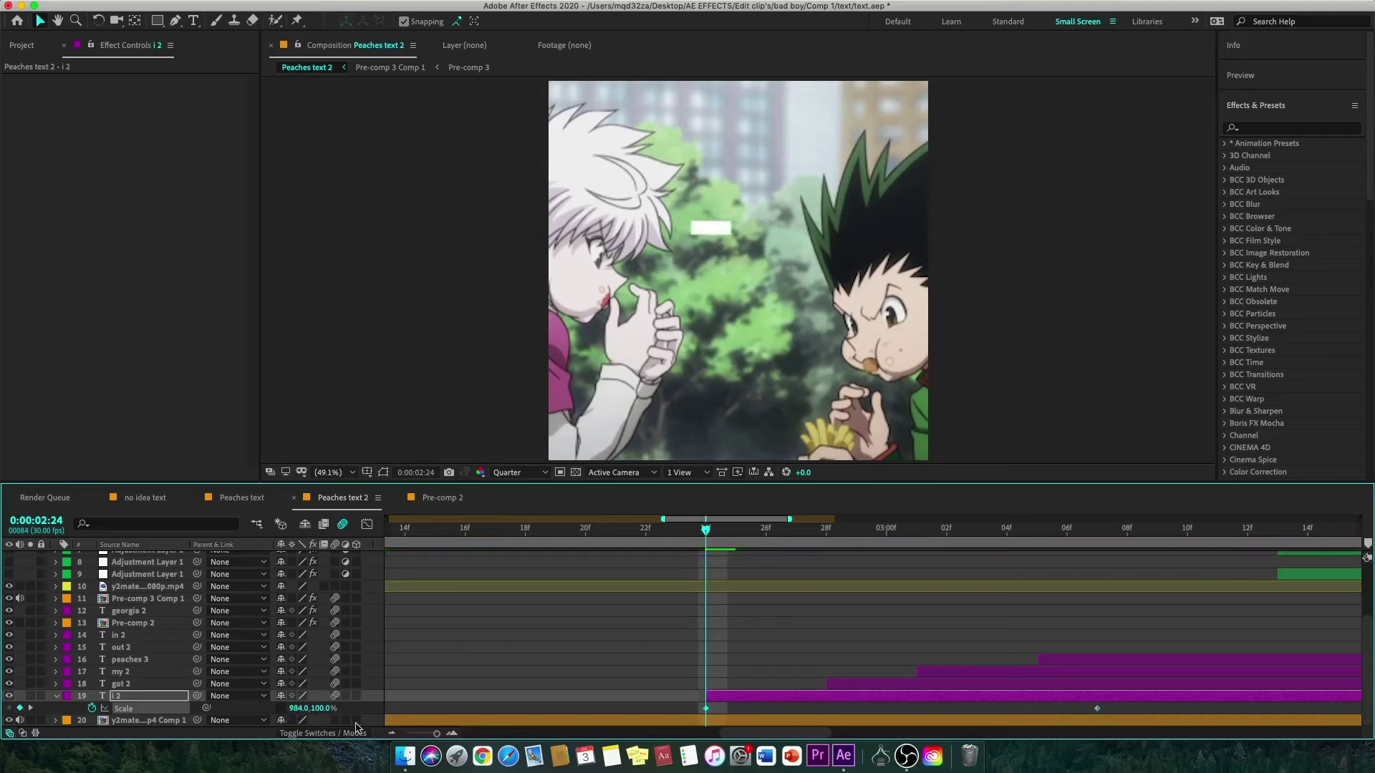
pyautogui.click(298, 709)
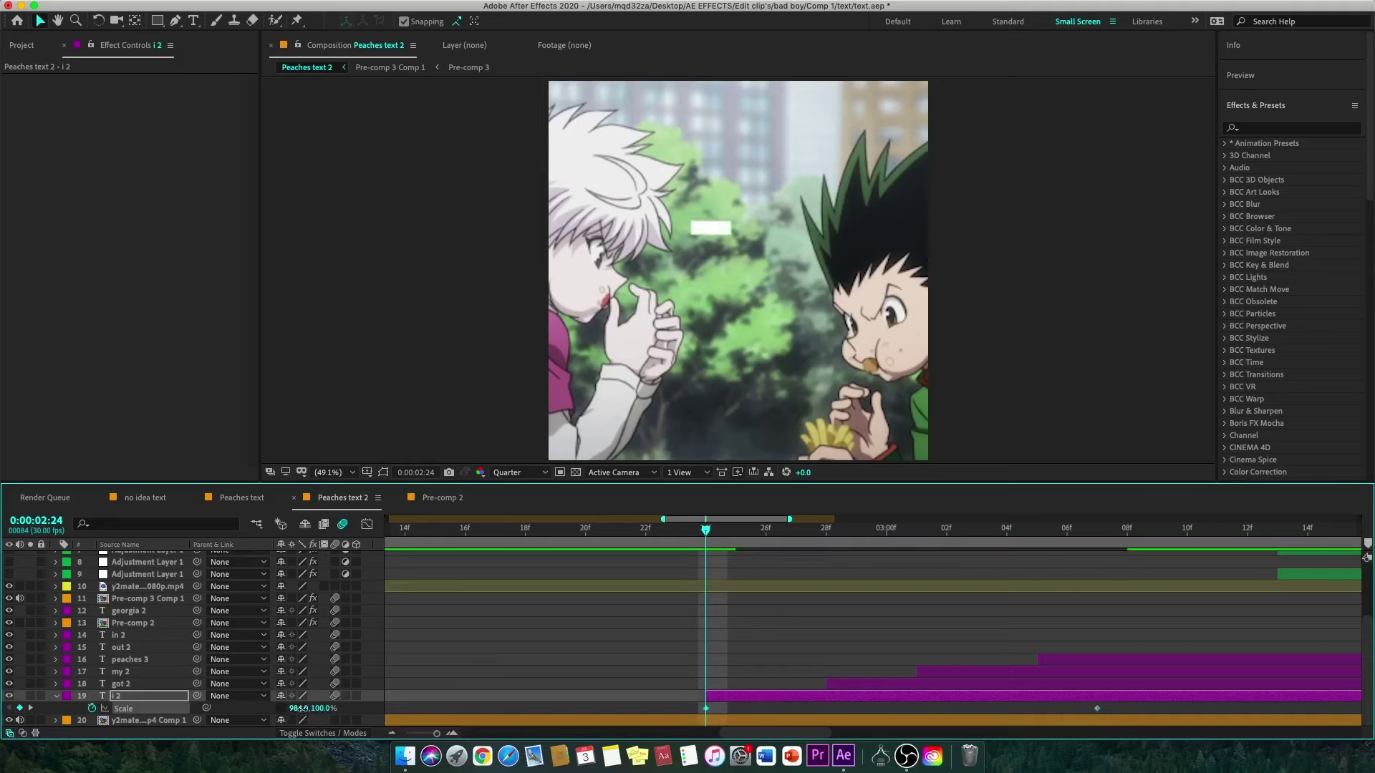
pyautogui.write('500')
pyautogui.press('Return')
pyautogui.click(292, 708)
pyautogui.press('Return')
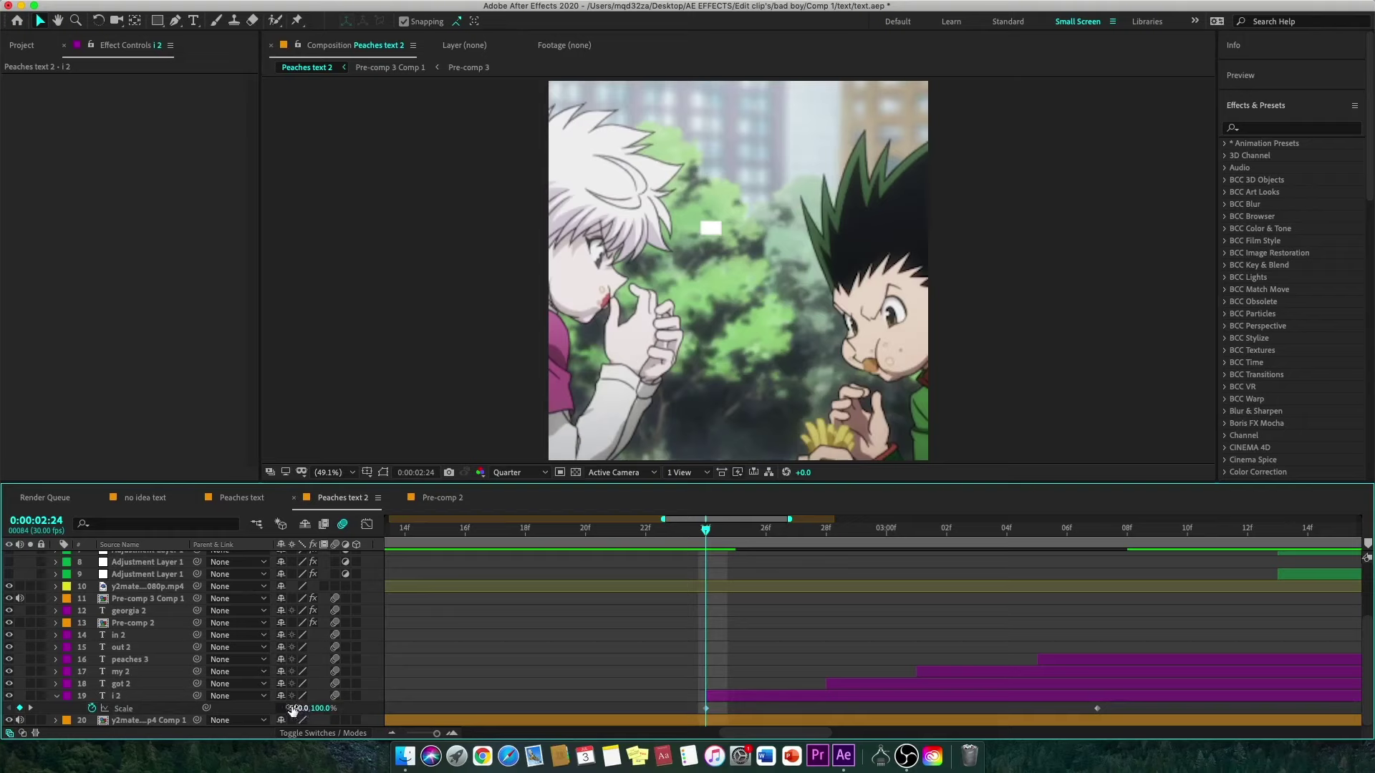
pyautogui.click(315, 708)
pyautogui.write('77')
pyautogui.press('Return')
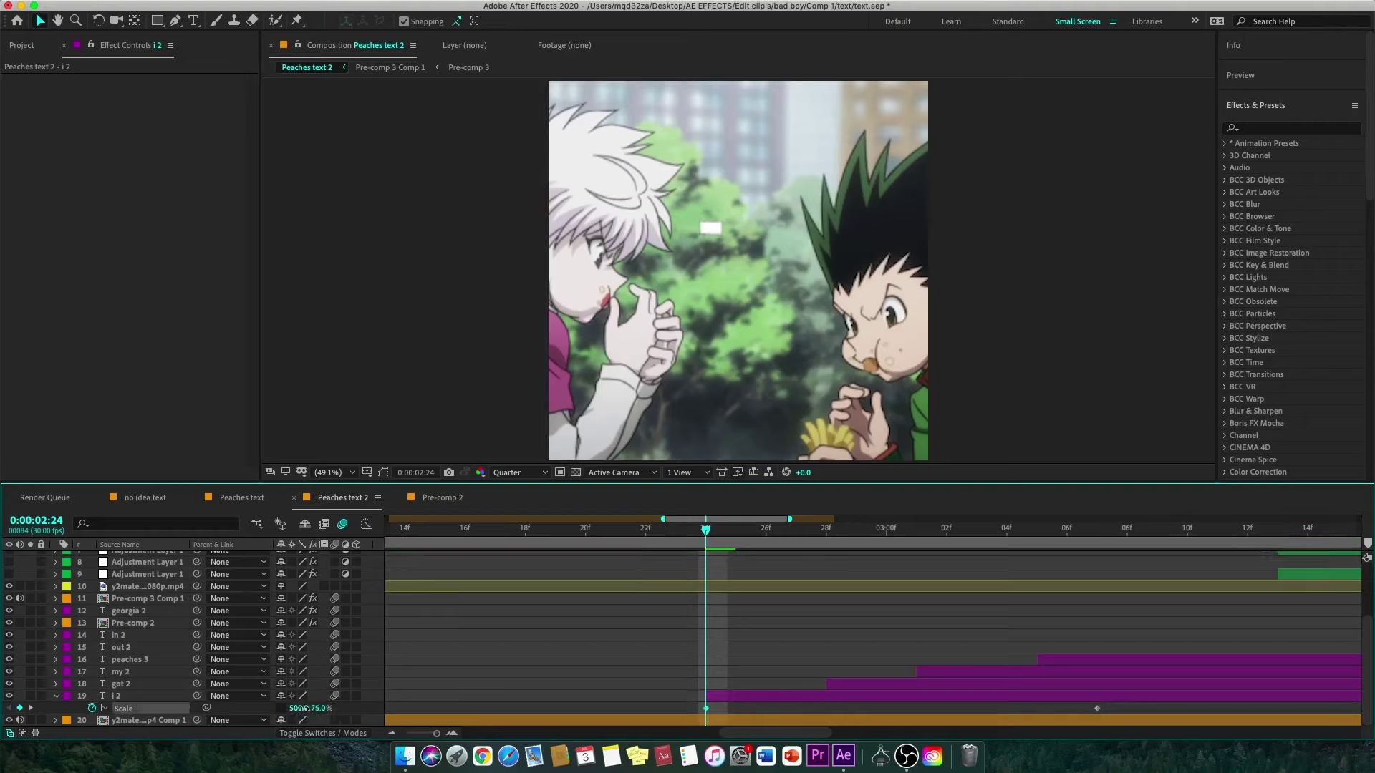
pyautogui.moveTo(305, 708); pyautogui.dragTo(380, 710)
pyautogui.click(278, 711)
# Step: At 0:00:02:28, key the I's Scale to 150% width and 100% height
pyautogui.click(827, 530)
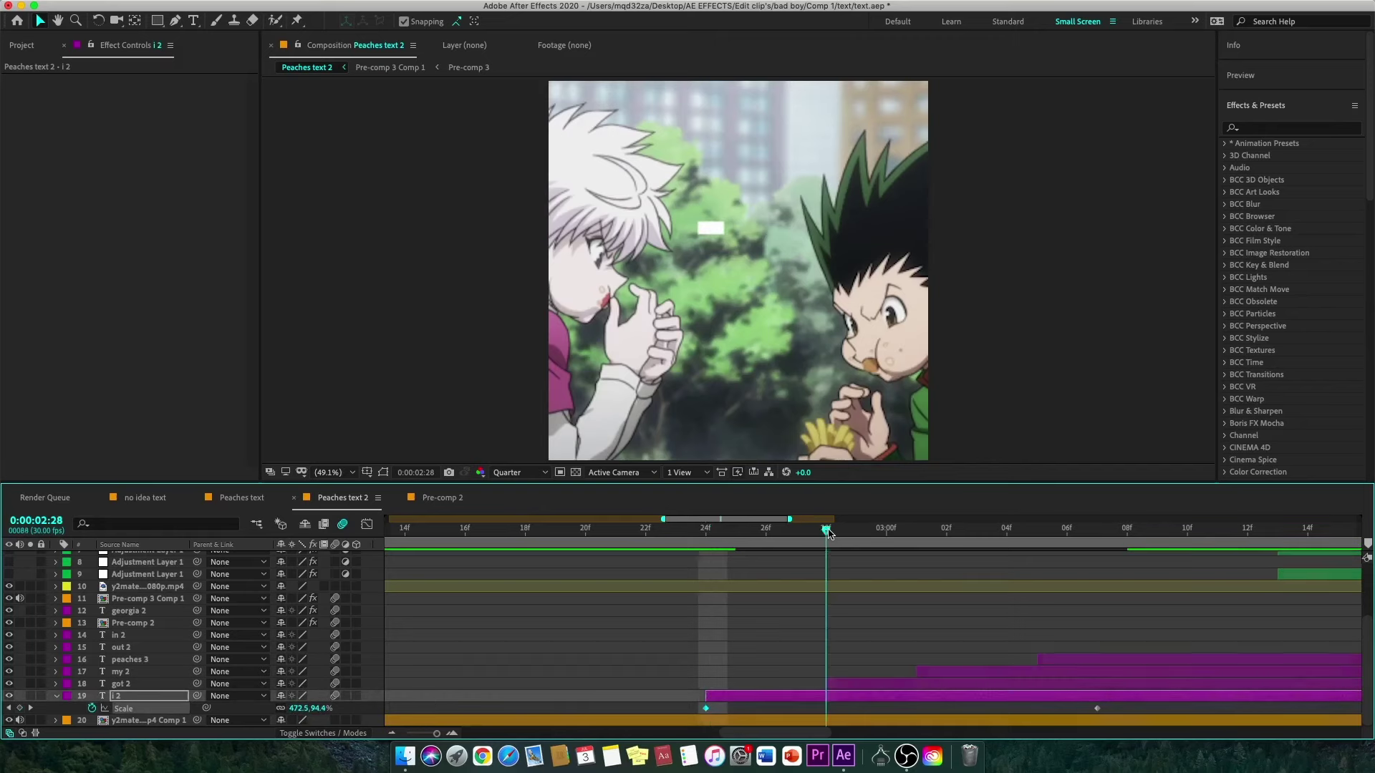
pyautogui.click(301, 711)
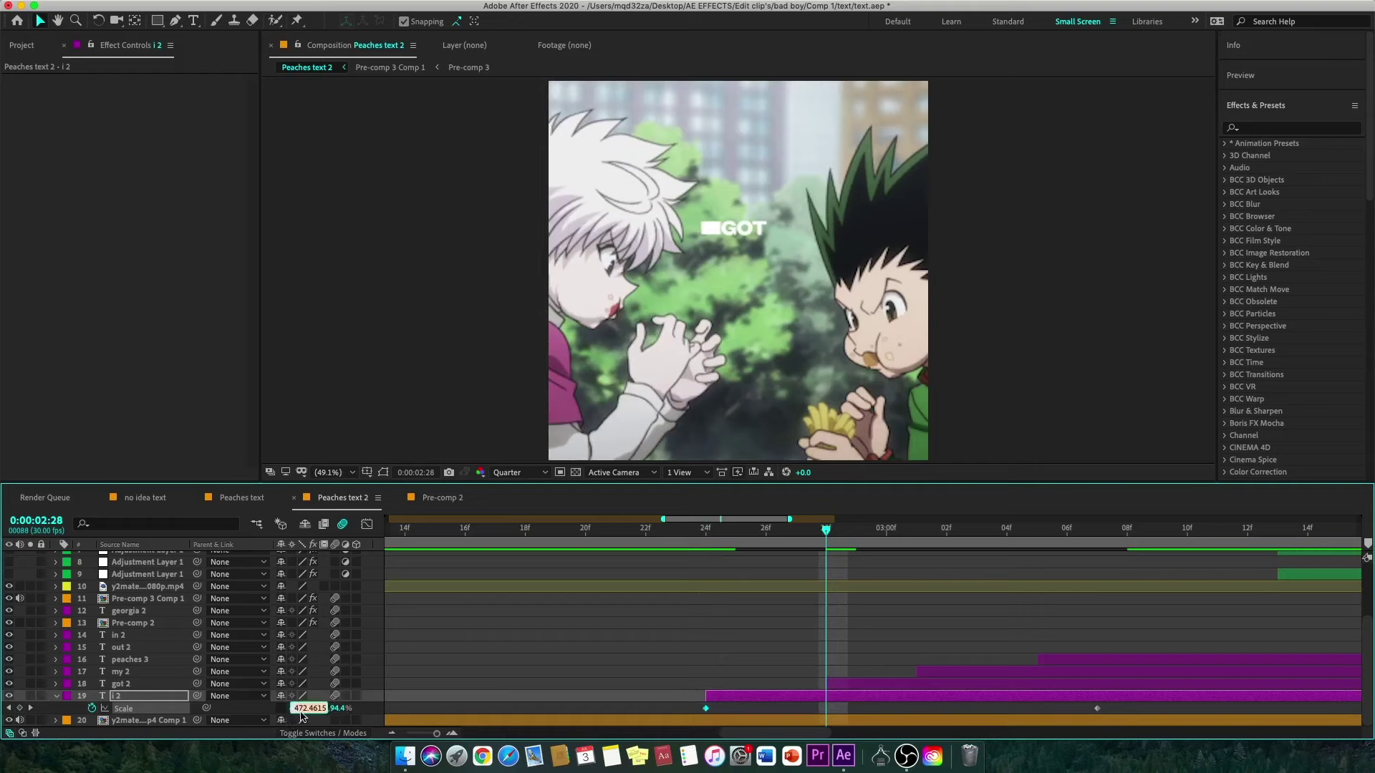
pyautogui.write('1')
pyautogui.press('Return')
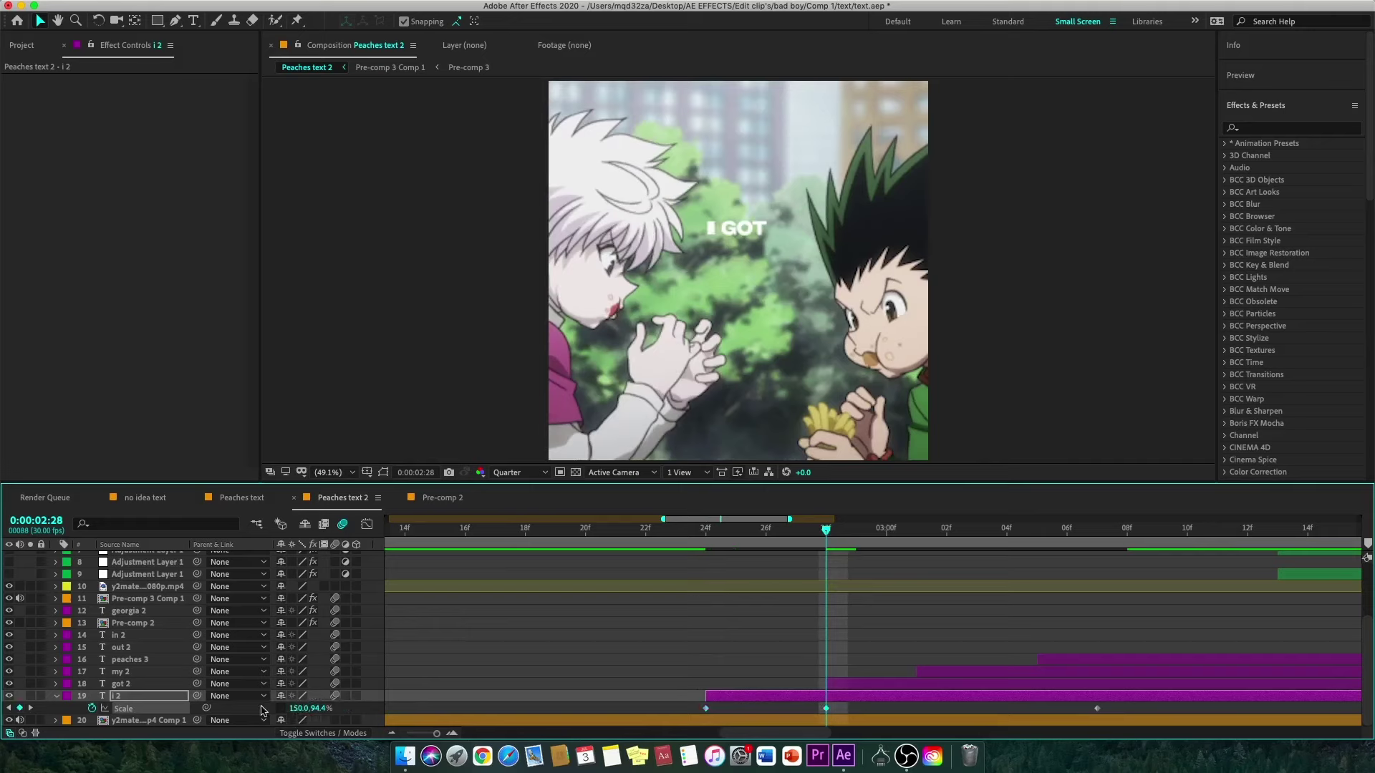
pyautogui.click(328, 710)
pyautogui.write('1')
pyautogui.press('Return')
pyautogui.click(367, 525)
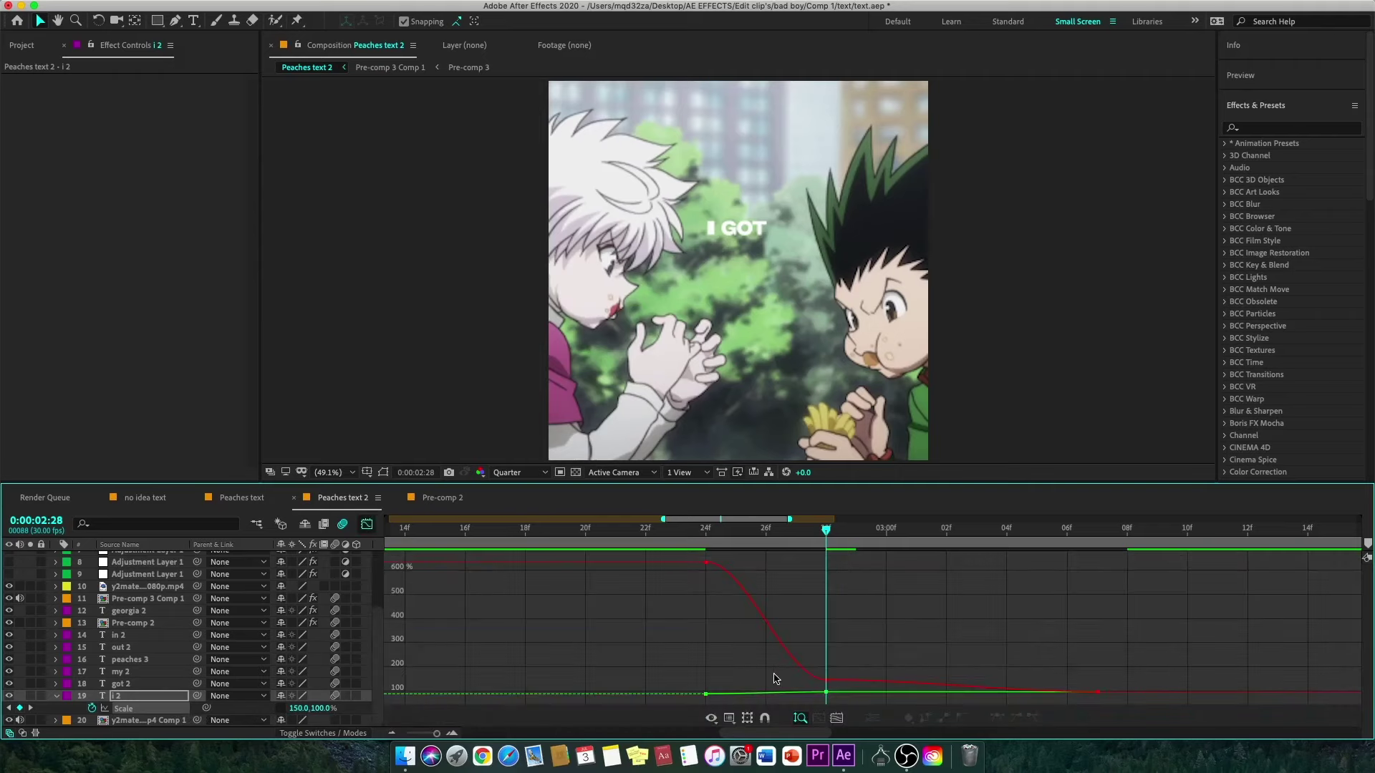
# Step: Show the speed graph, apply Easy Ease to the I's Scale keyframes, and lengthen their influence
pyautogui.click(826, 680)
pyautogui.click(746, 562)
pyautogui.doubleClick(741, 582)
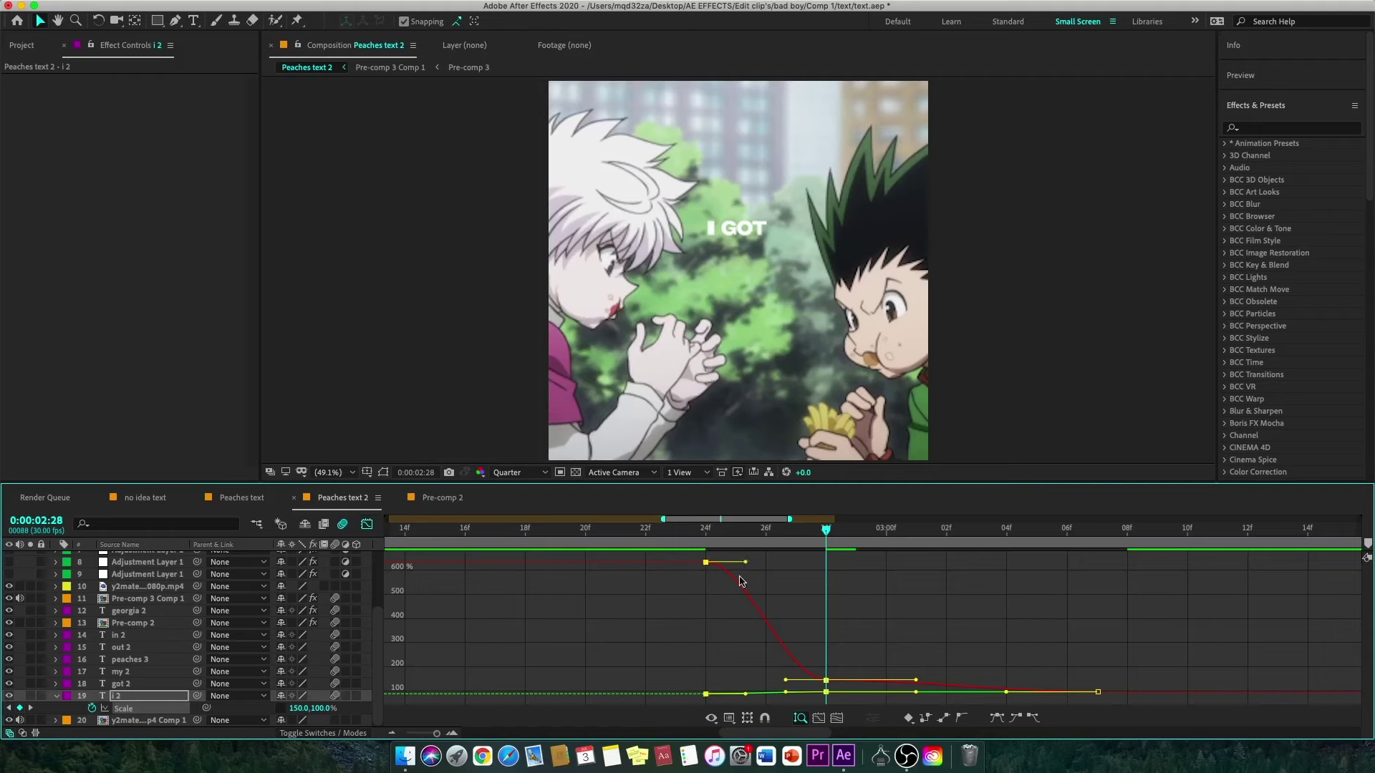
pyautogui.rightClick(758, 640)
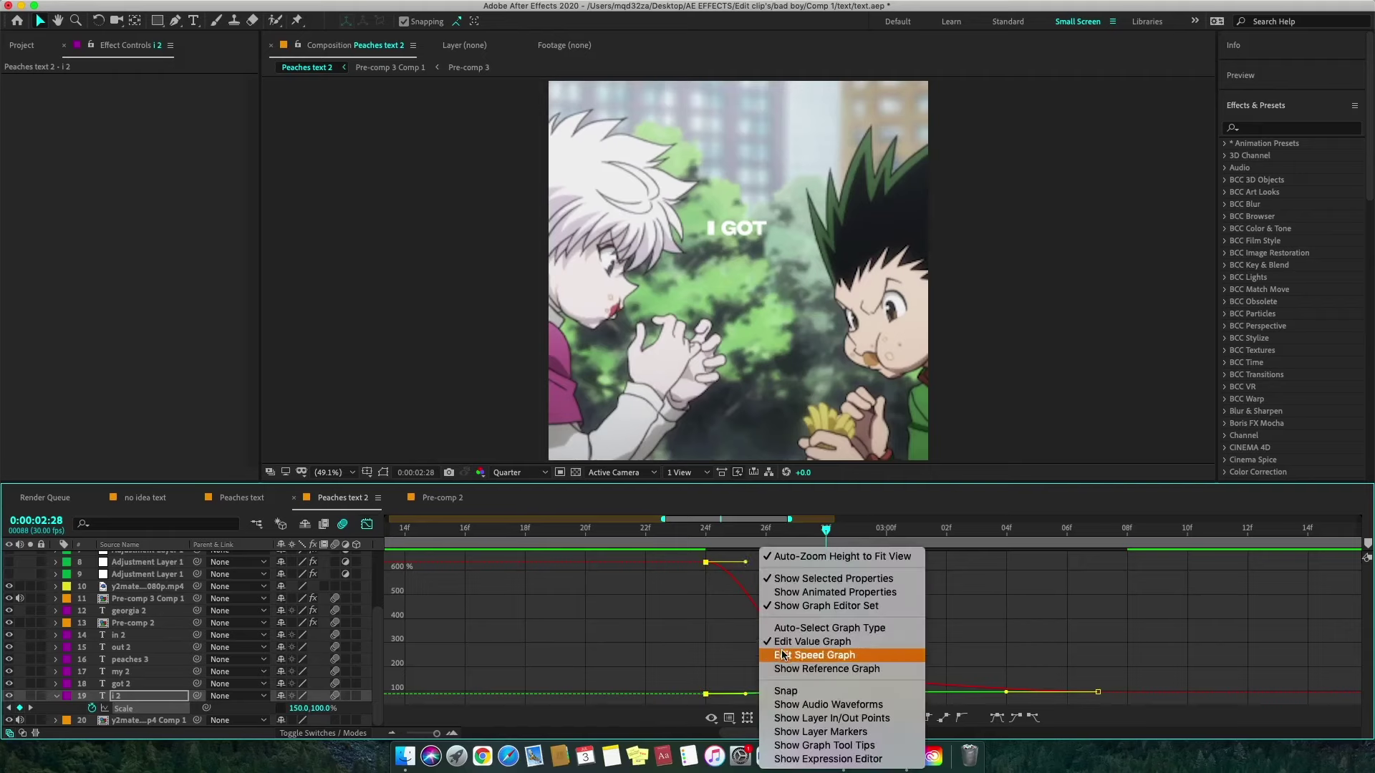
pyautogui.click(787, 656)
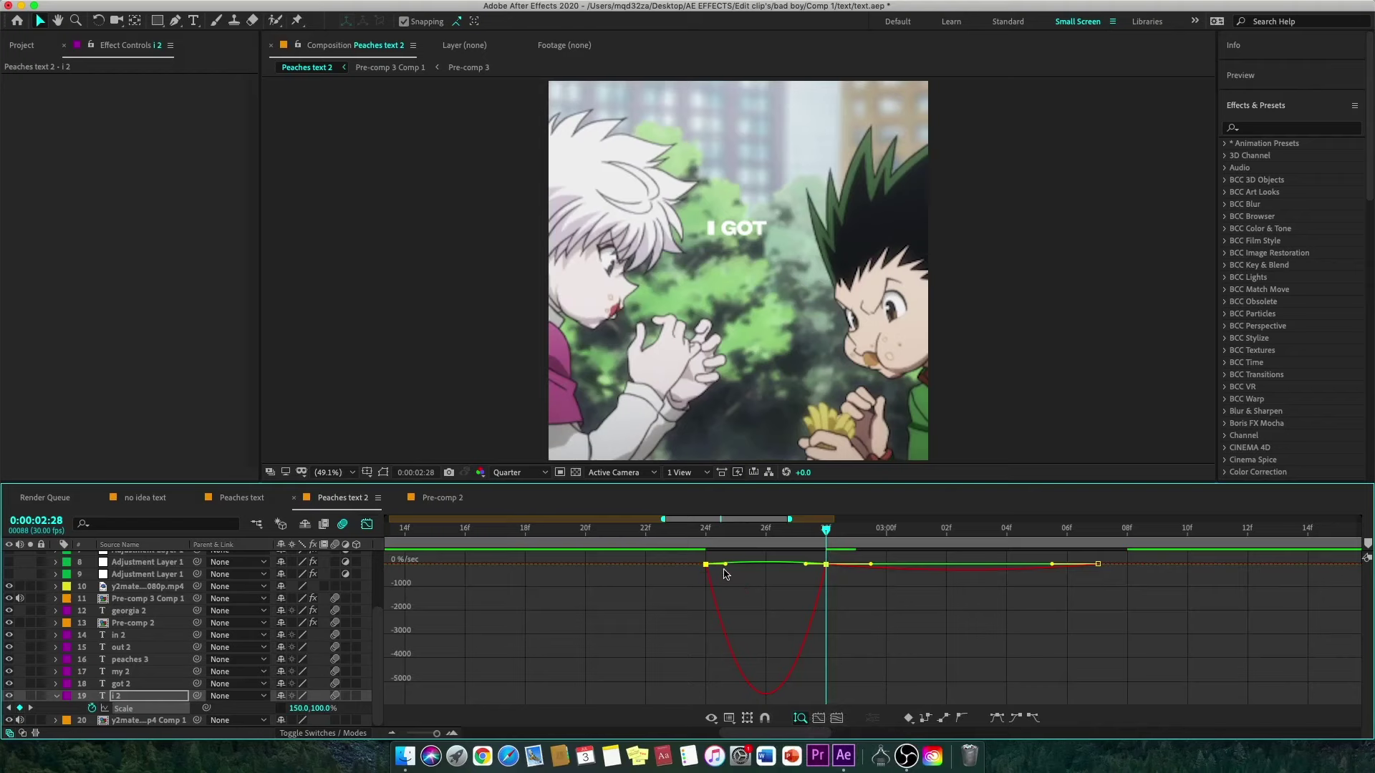
pyautogui.moveTo(715, 565); pyautogui.dragTo(705, 564)
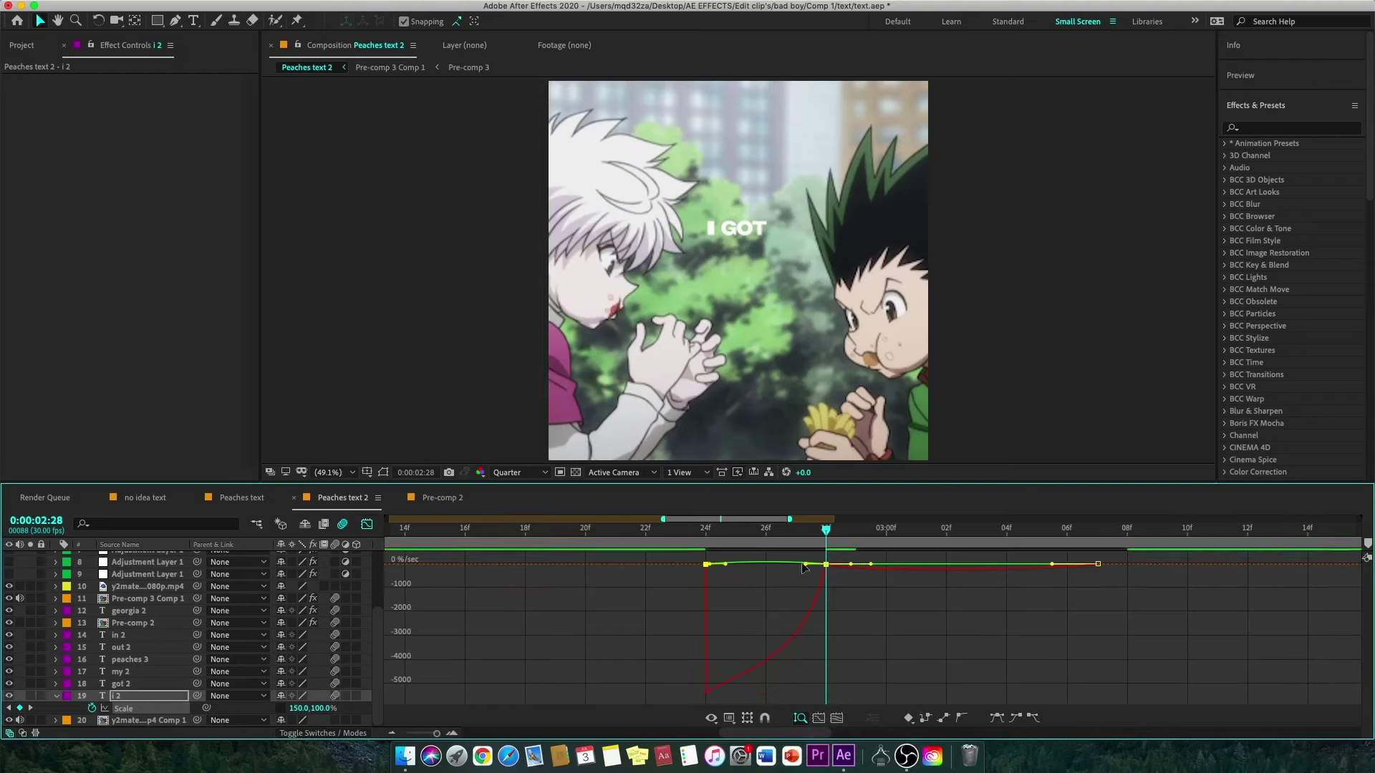
pyautogui.press('F9')
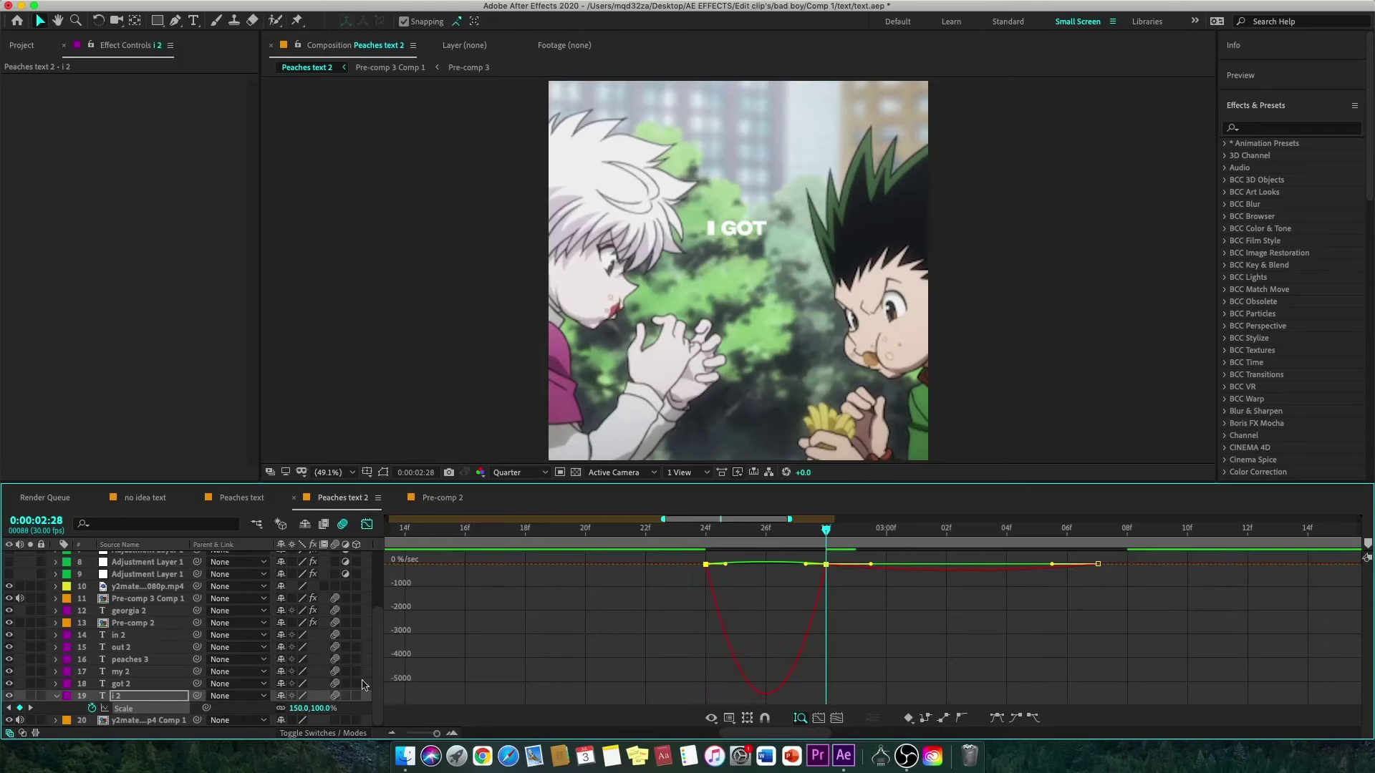
pyautogui.click(799, 573)
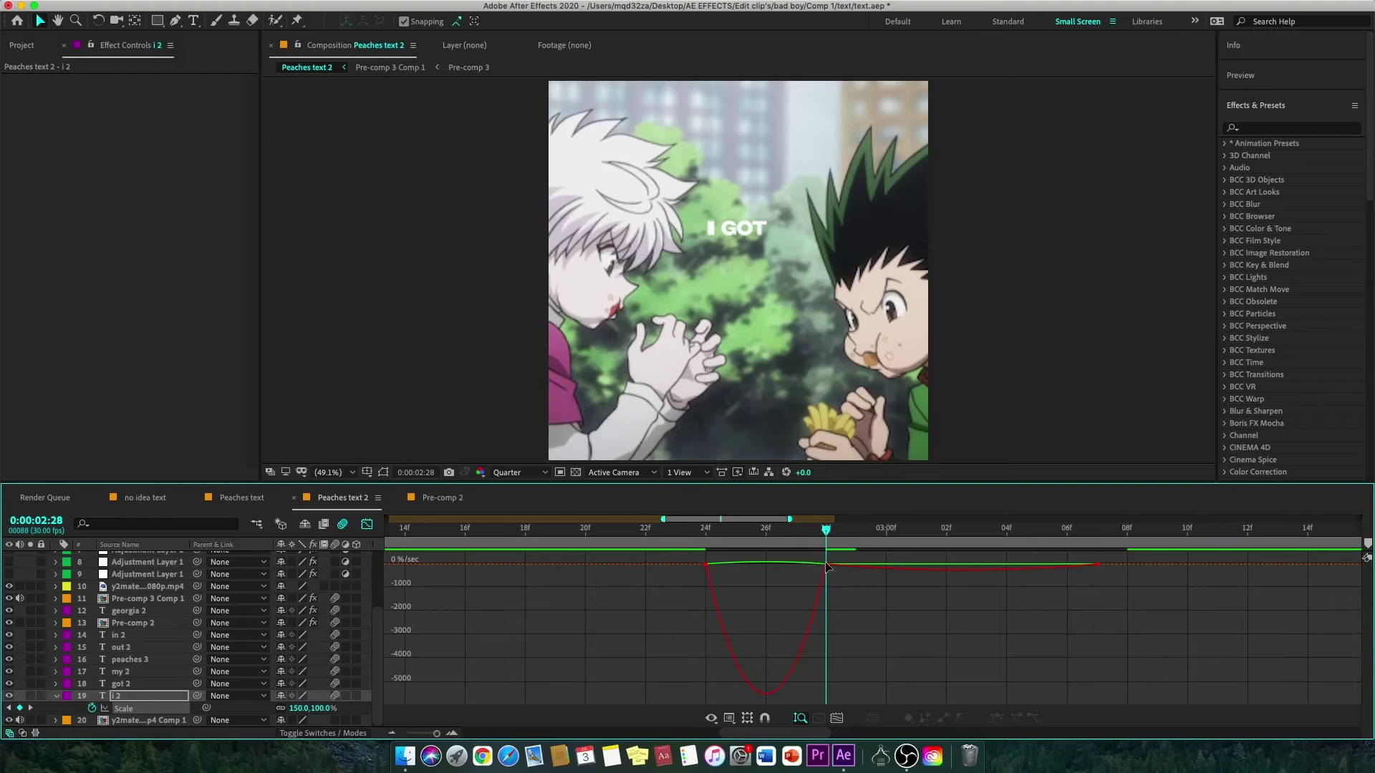
pyautogui.click(826, 565)
pyautogui.moveTo(807, 566); pyautogui.dragTo(769, 569)
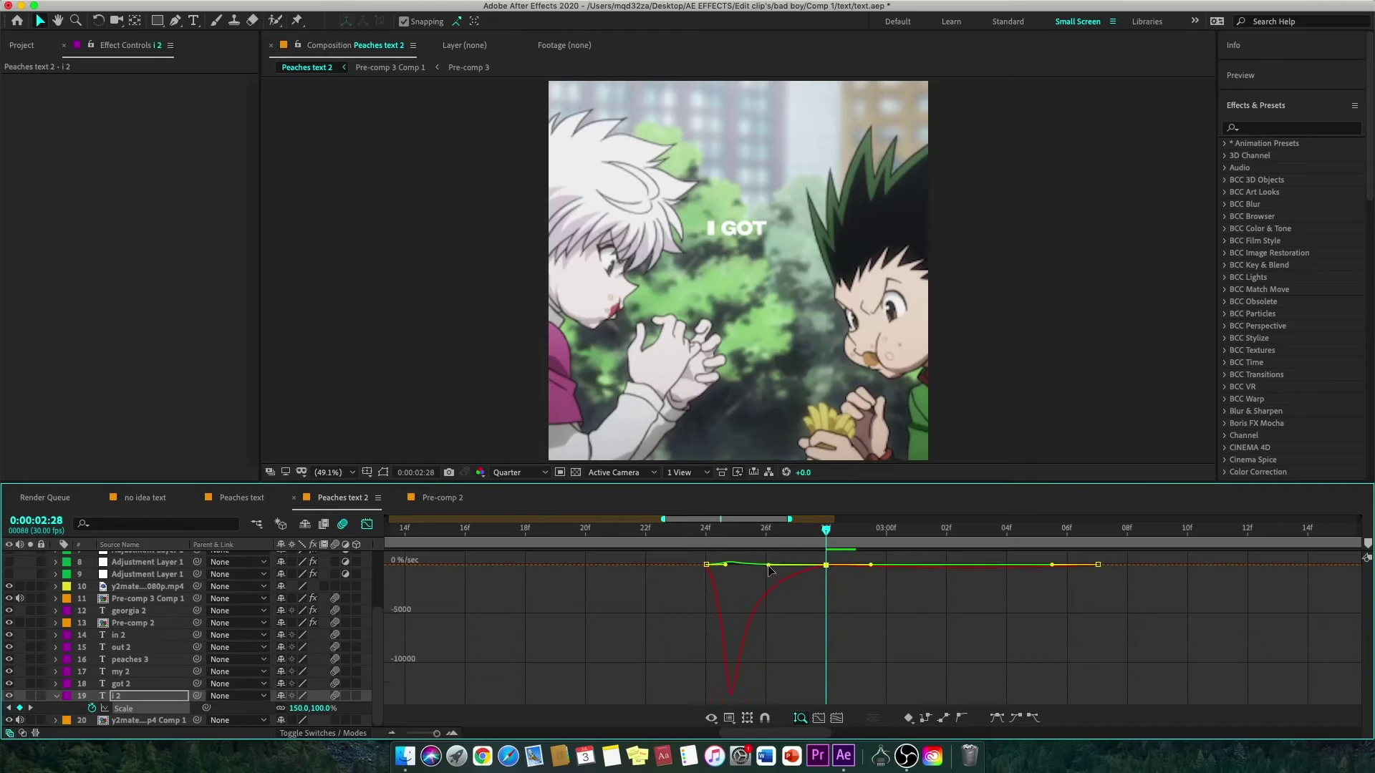
# Step: Preview the I pop from 0:00:02:22, then return to layer bars and show got 2's Scale
pyautogui.click(645, 532)
pyautogui.press('space')
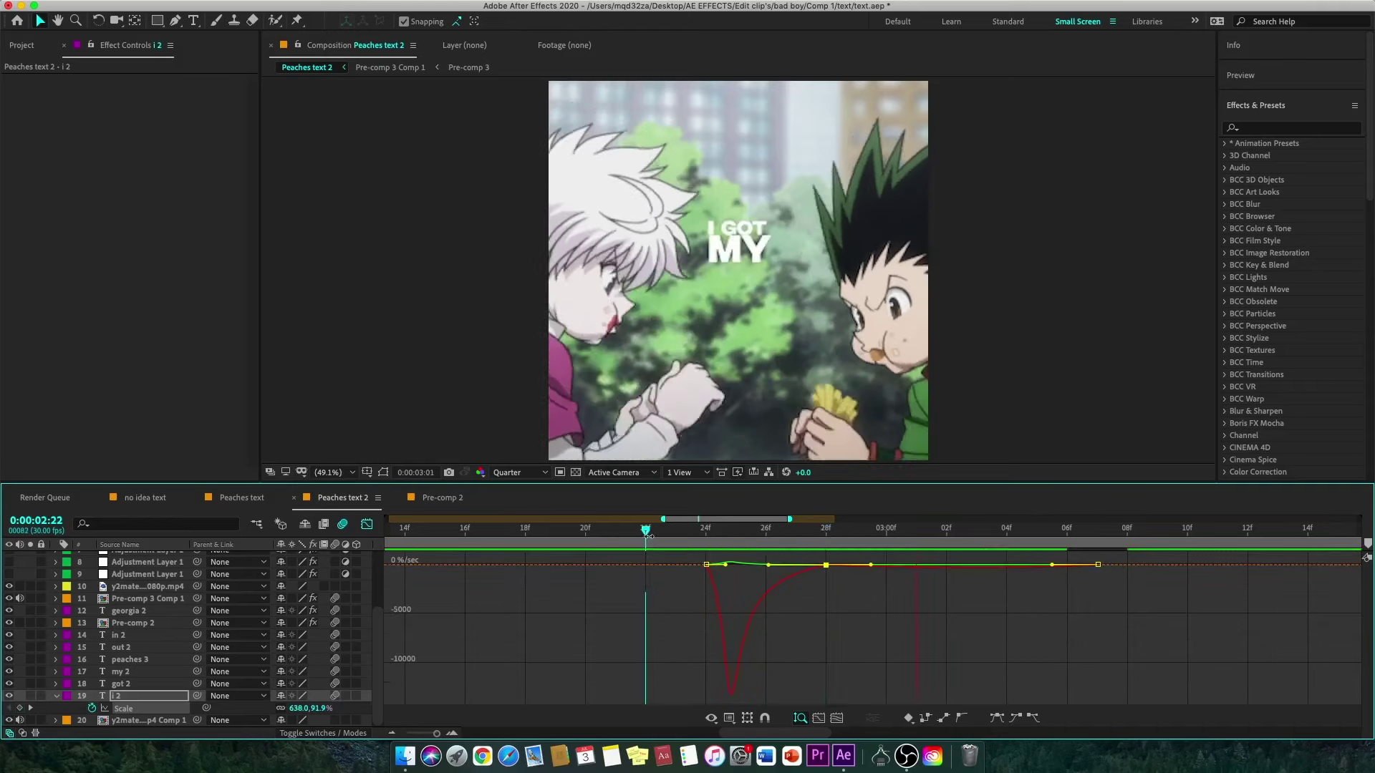
pyautogui.click(692, 540)
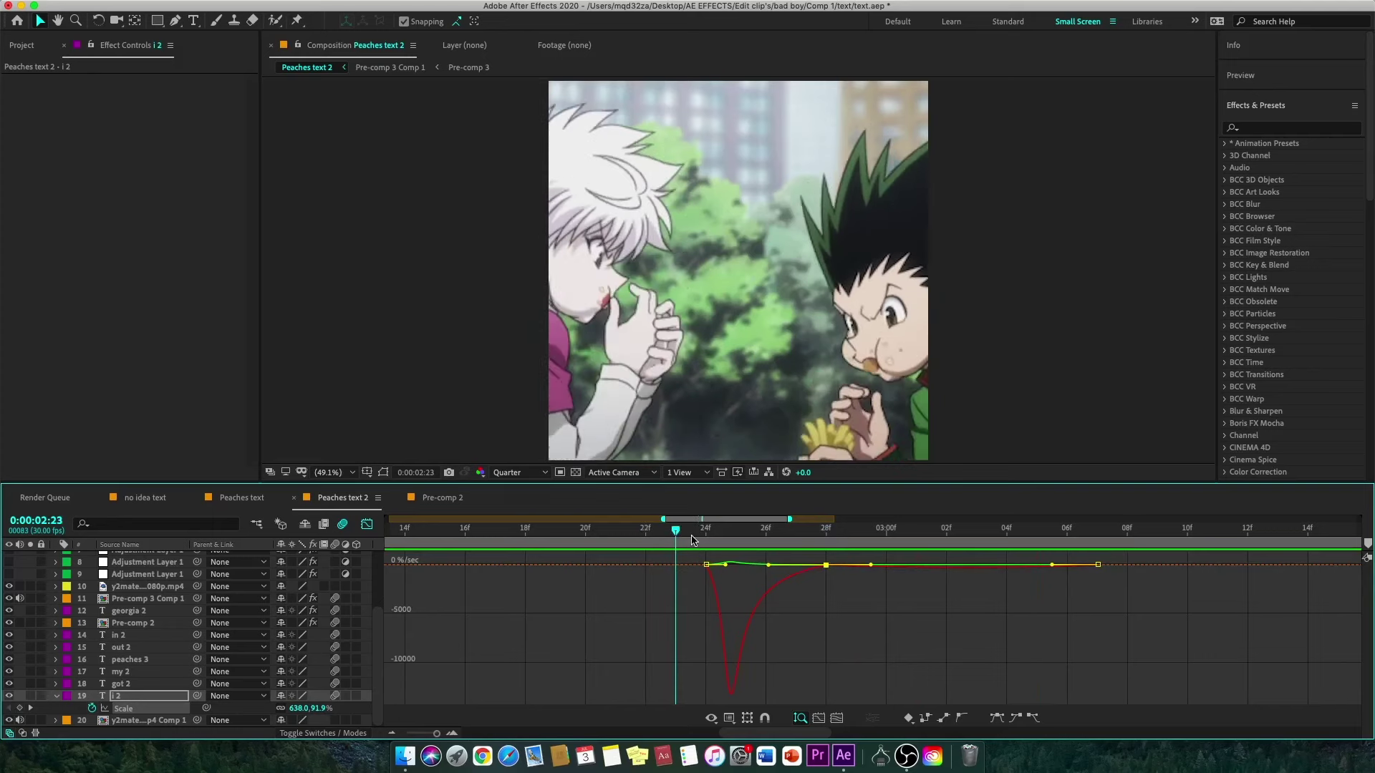
pyautogui.moveTo(692, 540); pyautogui.dragTo(815, 537)
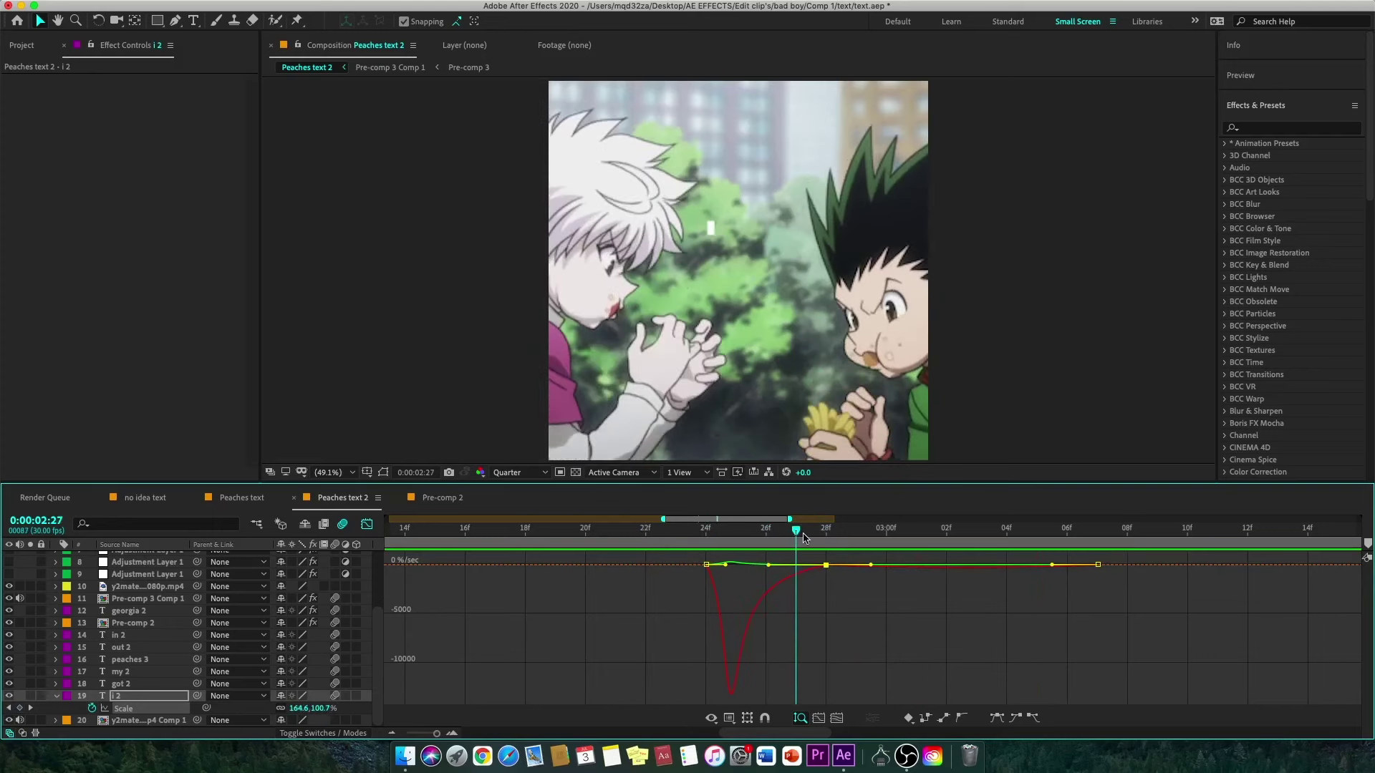
pyautogui.click(366, 525)
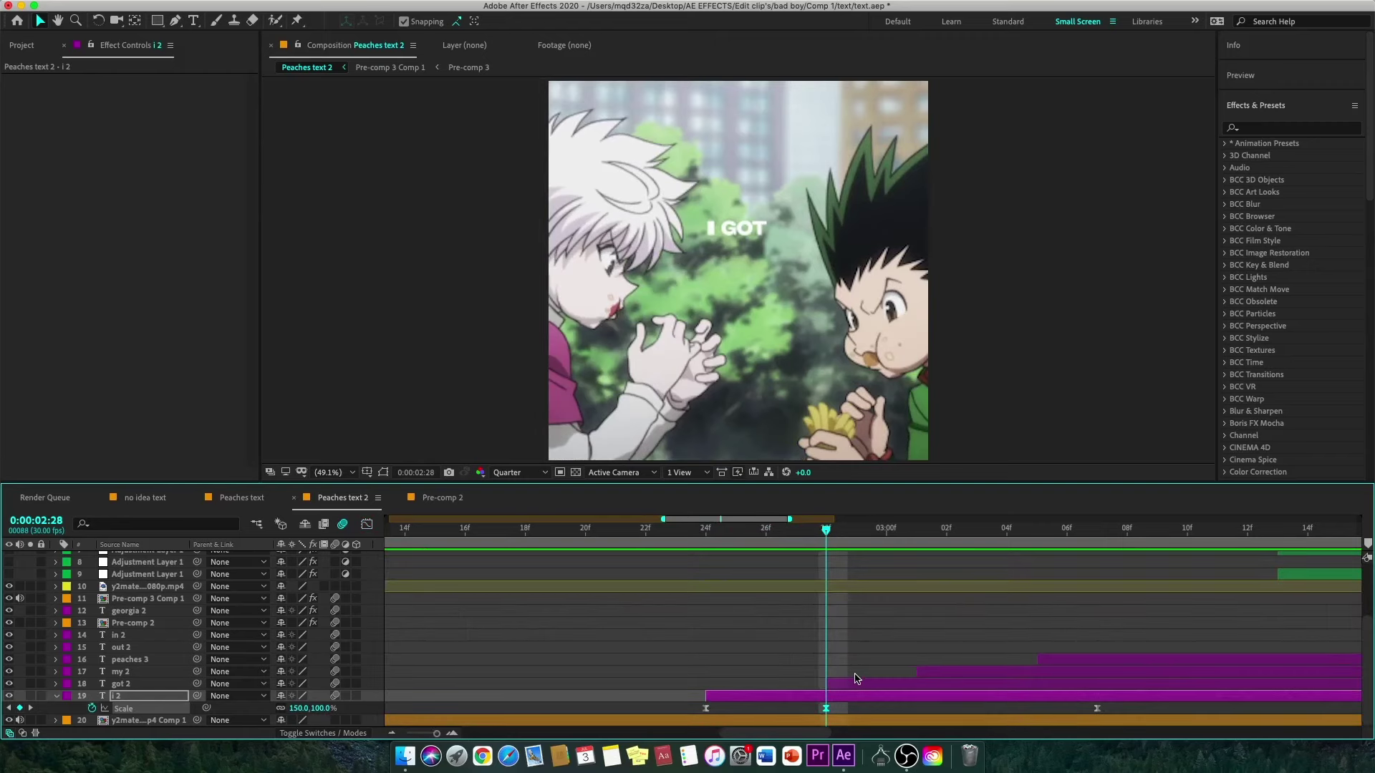
pyautogui.press('u')
pyautogui.press('u')
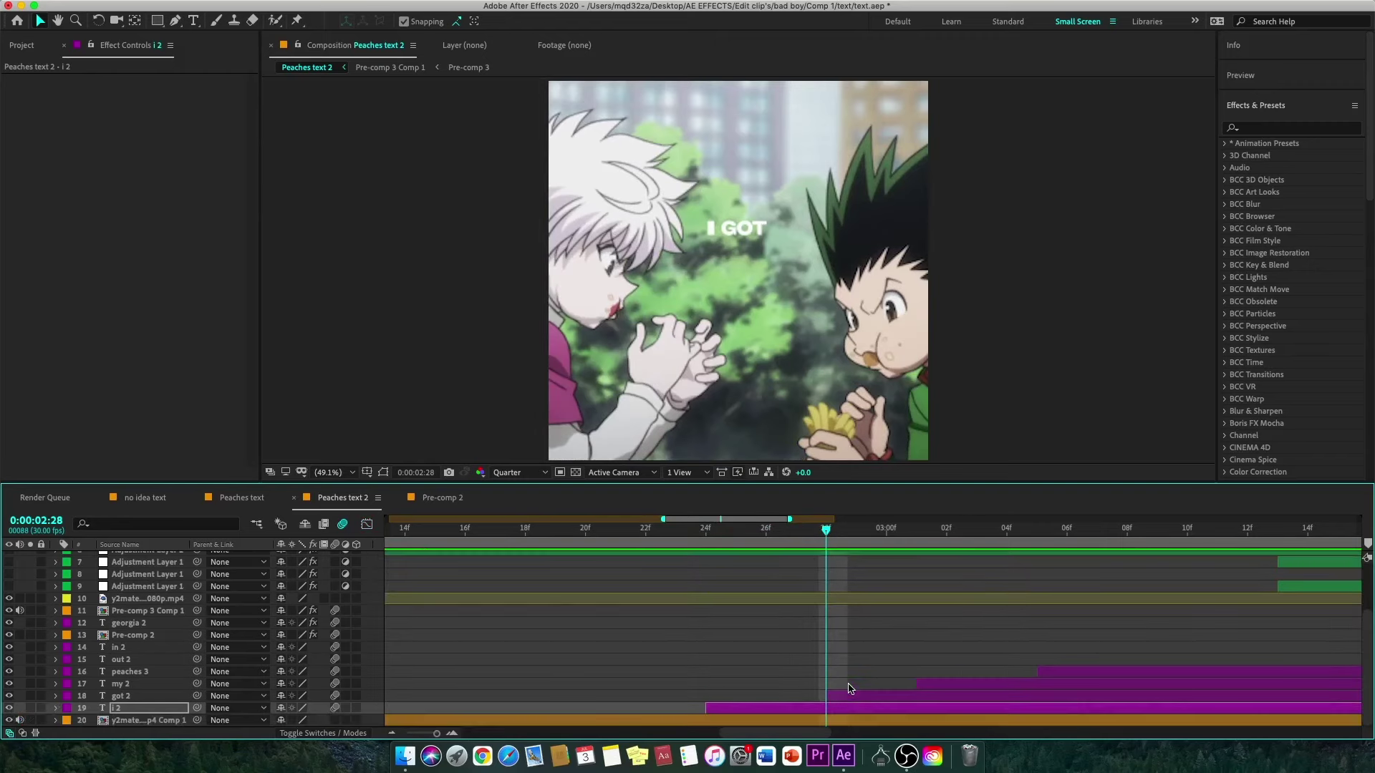
pyautogui.press('F2')
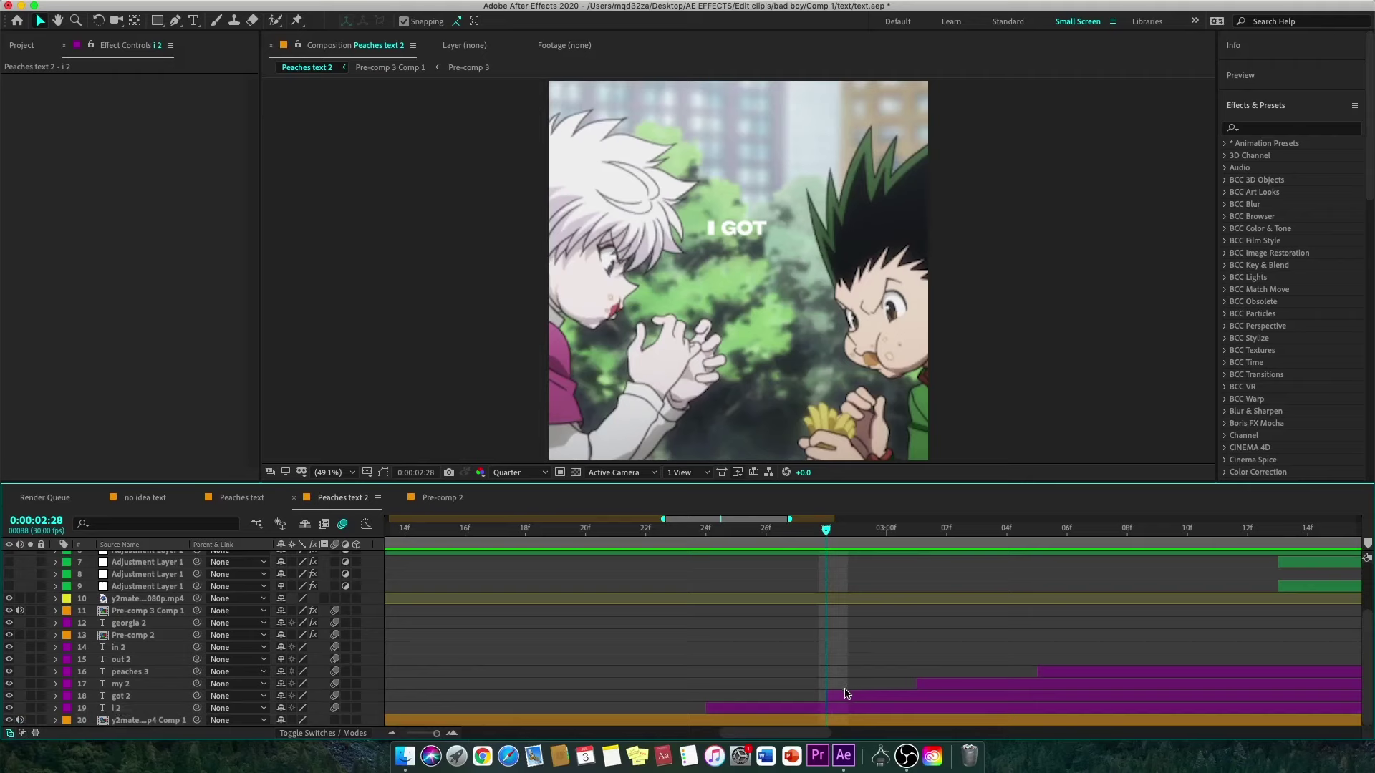
pyautogui.click(845, 694)
pyautogui.press('s')
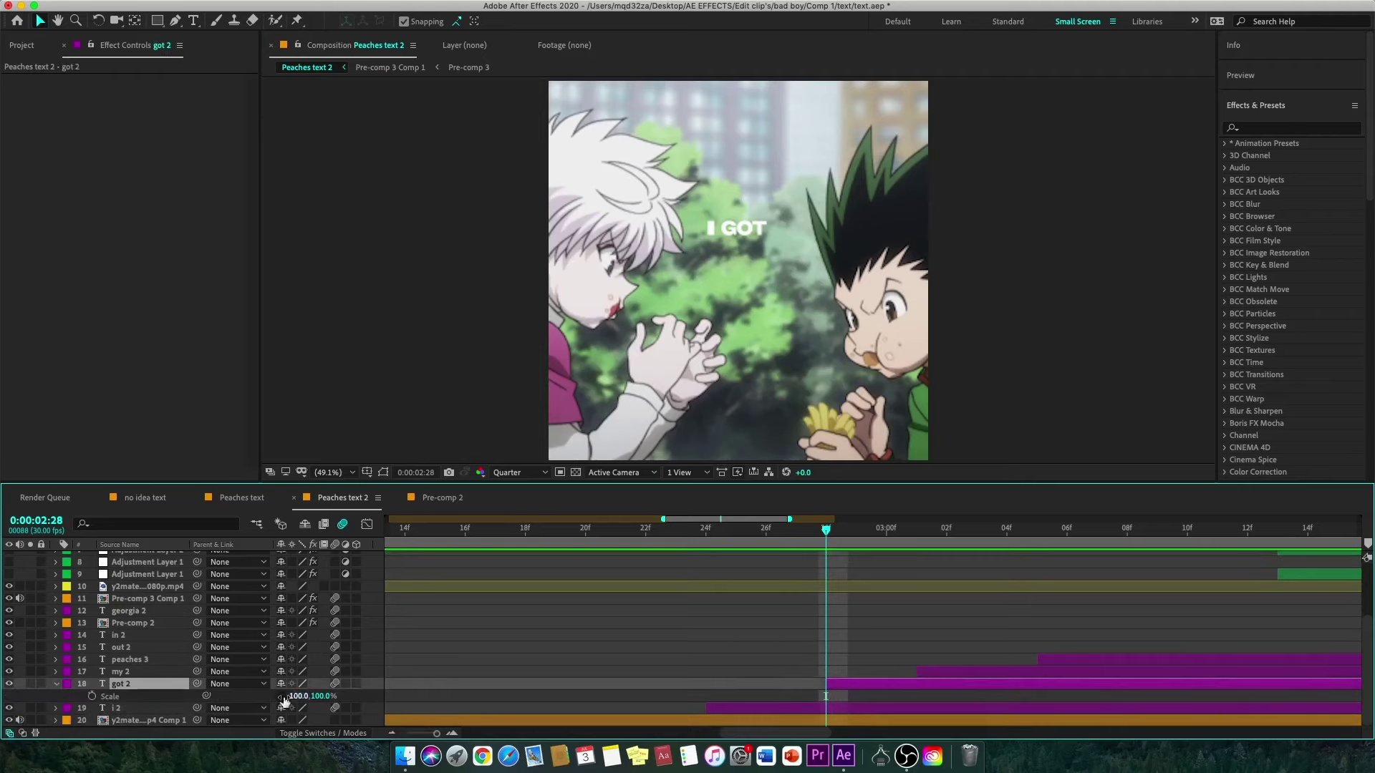
# Step: Key got 2's Scale at 0:00:02:28 with GOT stretched to 500% height
pyautogui.click(92, 696)
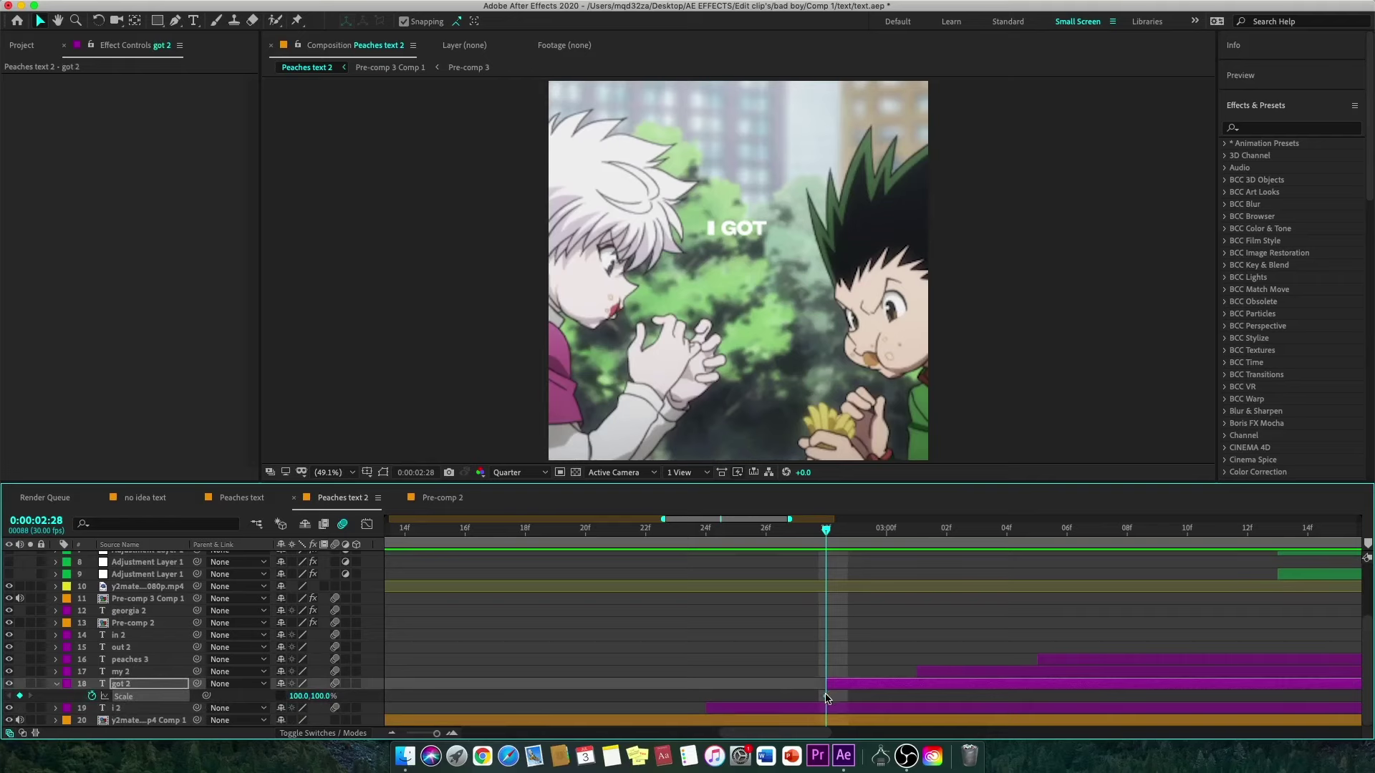
pyautogui.moveTo(828, 697); pyautogui.dragTo(1151, 696)
pyautogui.moveTo(301, 696); pyautogui.dragTo(325, 701)
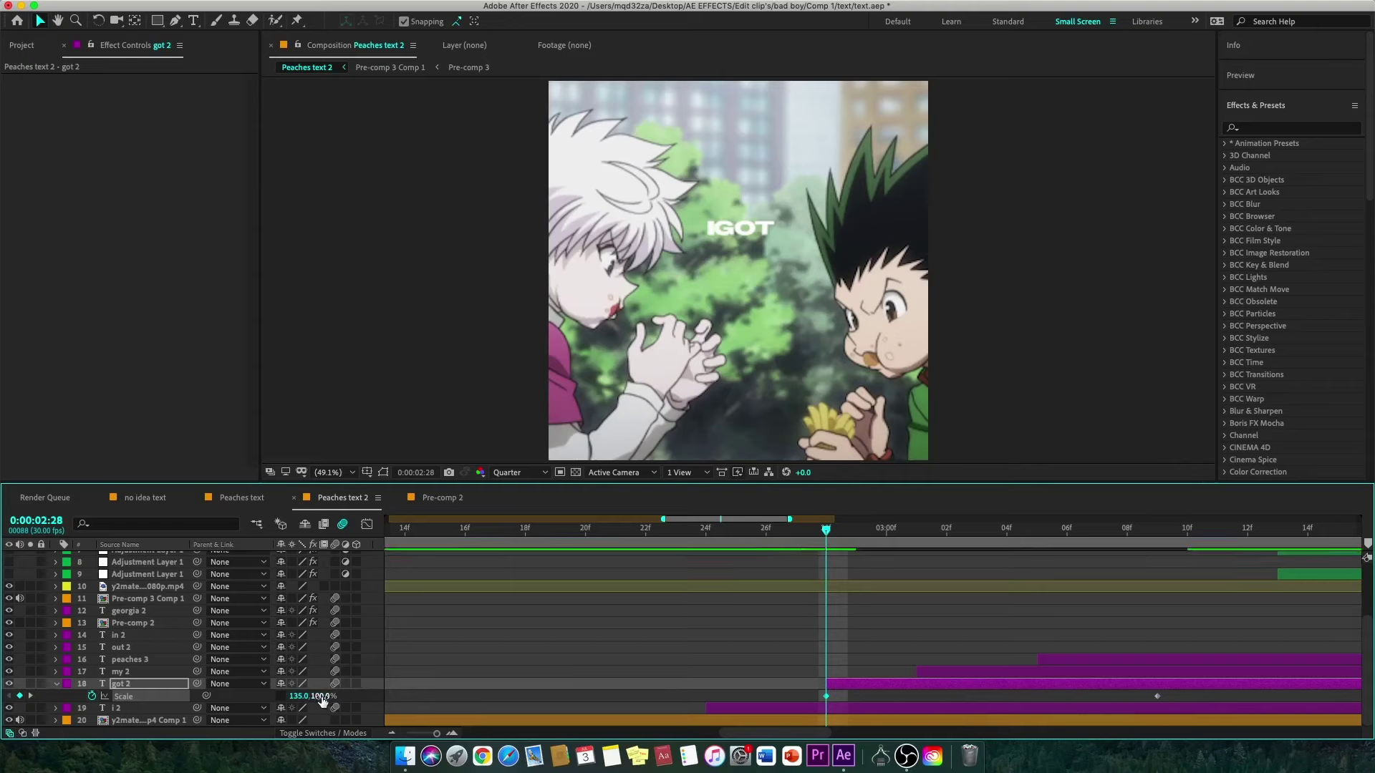
pyautogui.press('super+z')
pyautogui.write('500')
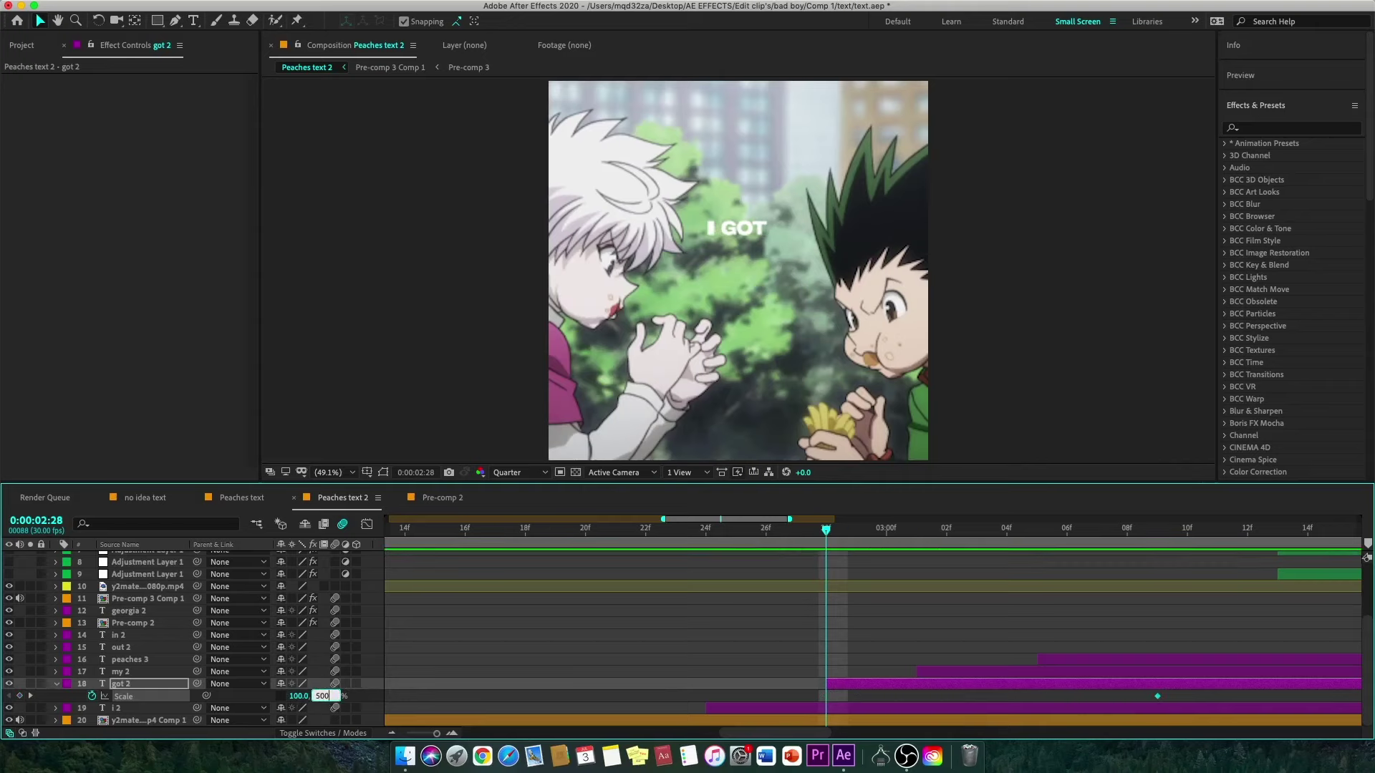
pyautogui.press('Return')
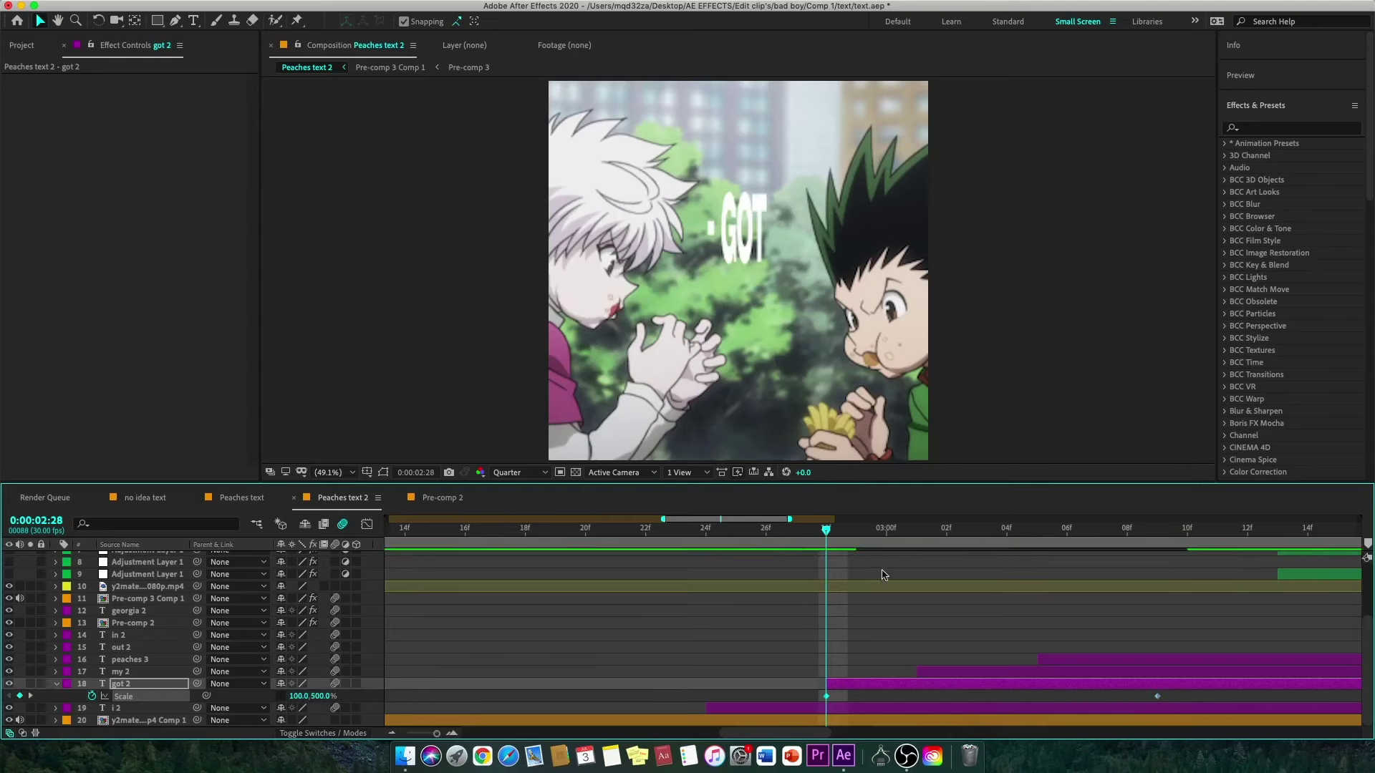
# Step: At 0:00:03:01, key GOT's Scale to 100, 150% and scrub to check the pop
pyautogui.moveTo(886, 536); pyautogui.dragTo(916, 533)
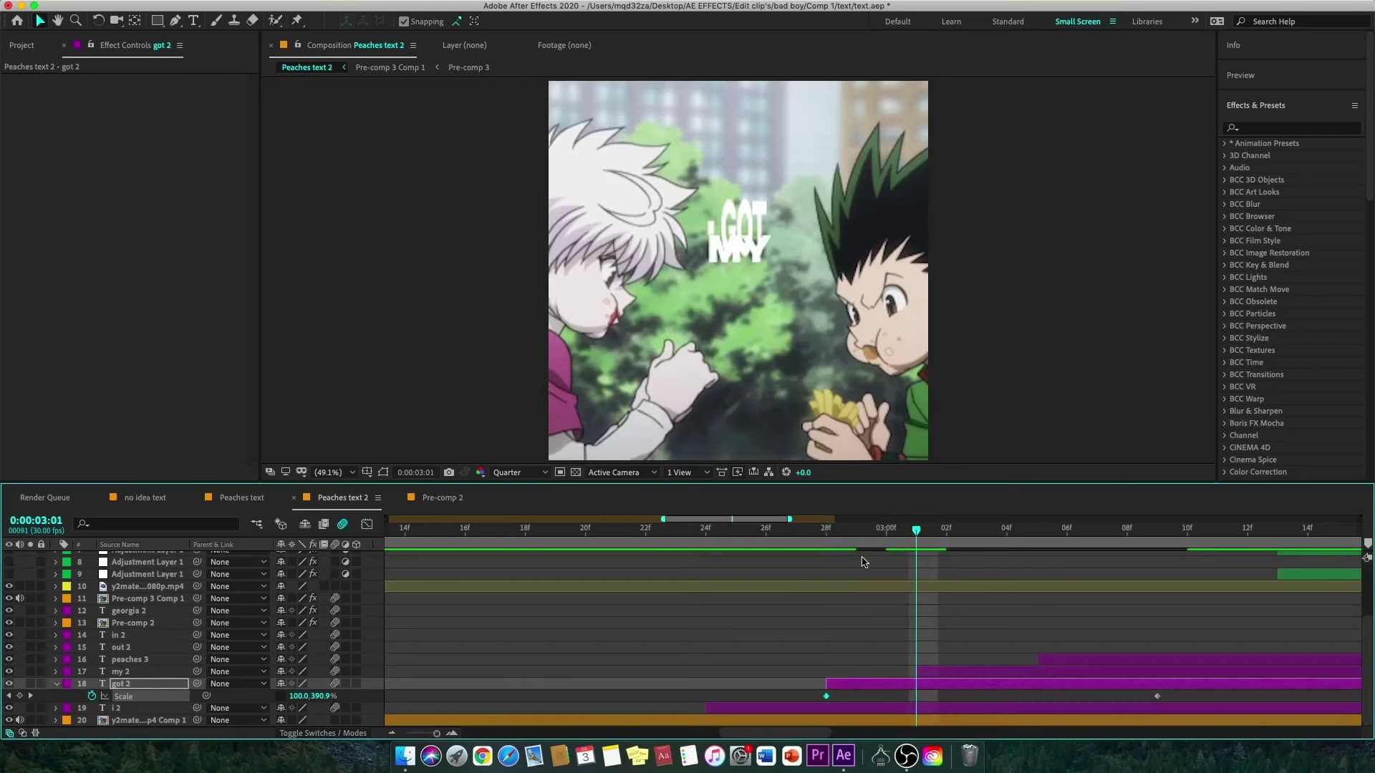
pyautogui.click(300, 696)
pyautogui.write('1')
pyautogui.click(319, 697)
pyautogui.write('1')
pyautogui.press('Return')
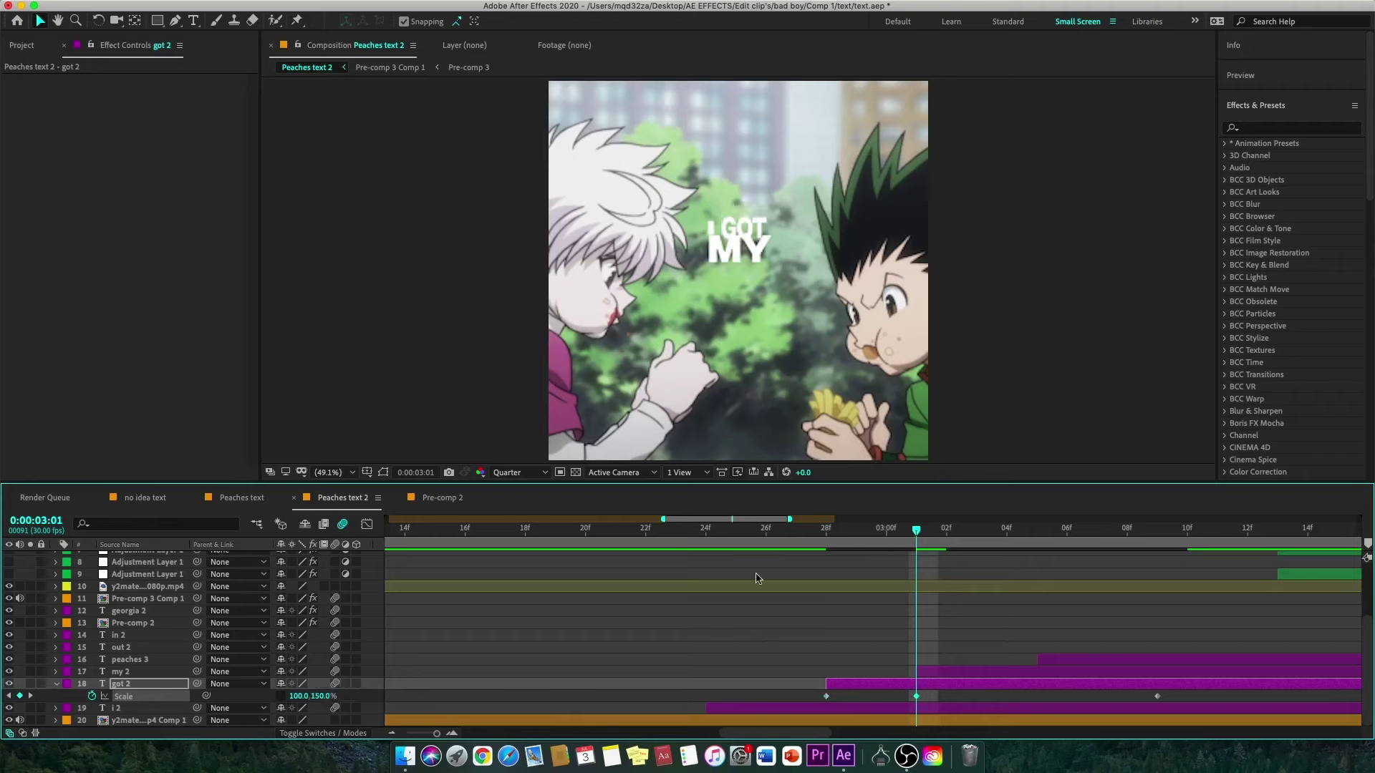
pyautogui.click(806, 534)
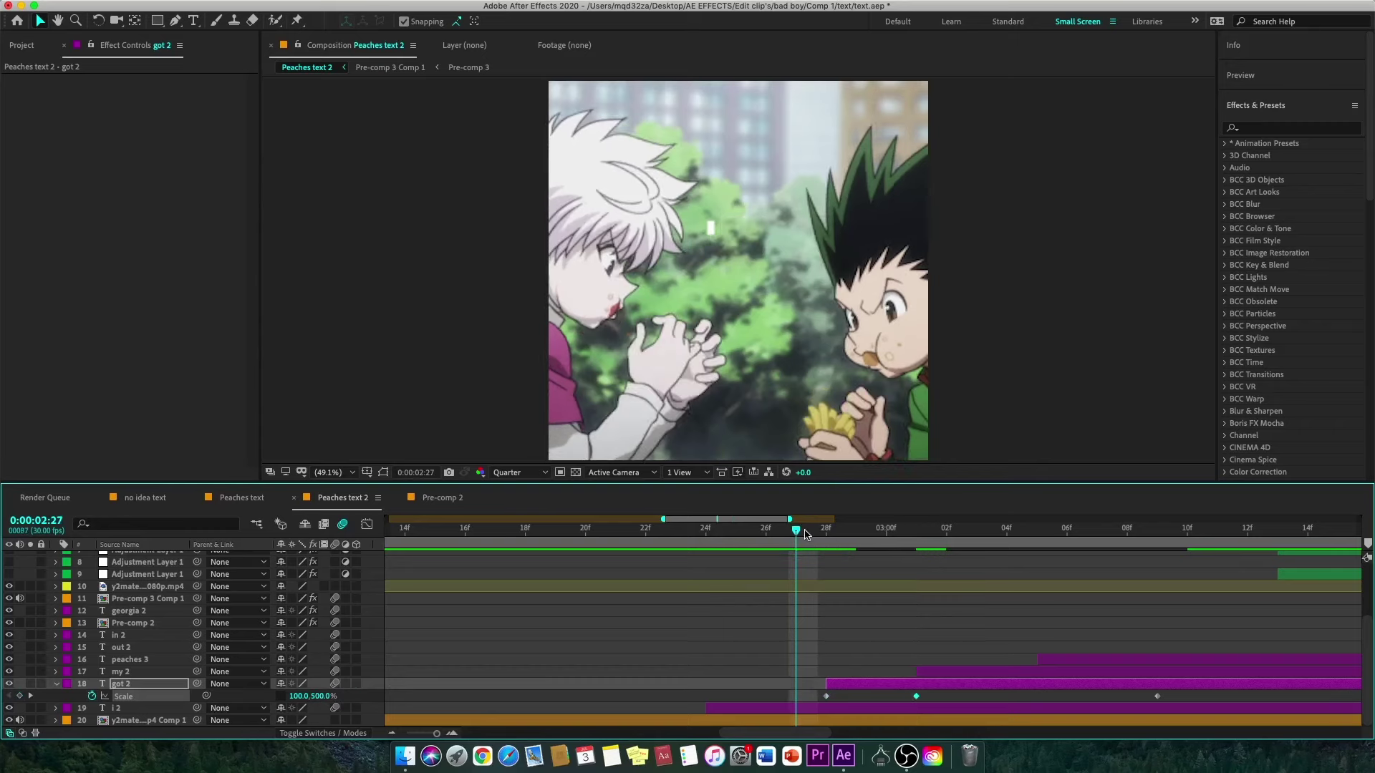
pyautogui.moveTo(806, 533); pyautogui.dragTo(831, 533)
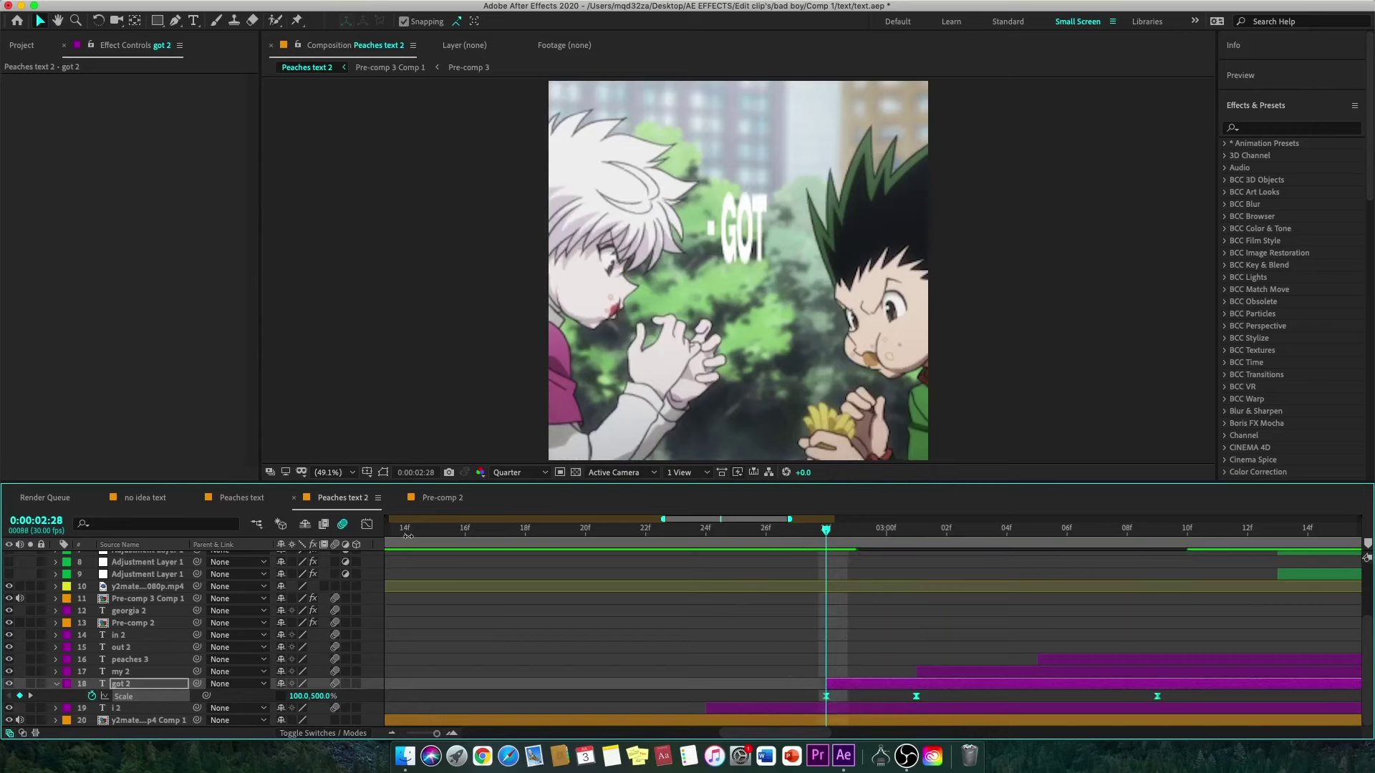
# Step: Drag got 2's Scale influence handles left for a deeper, steeper speed dip, then preview
pyautogui.click(367, 524)
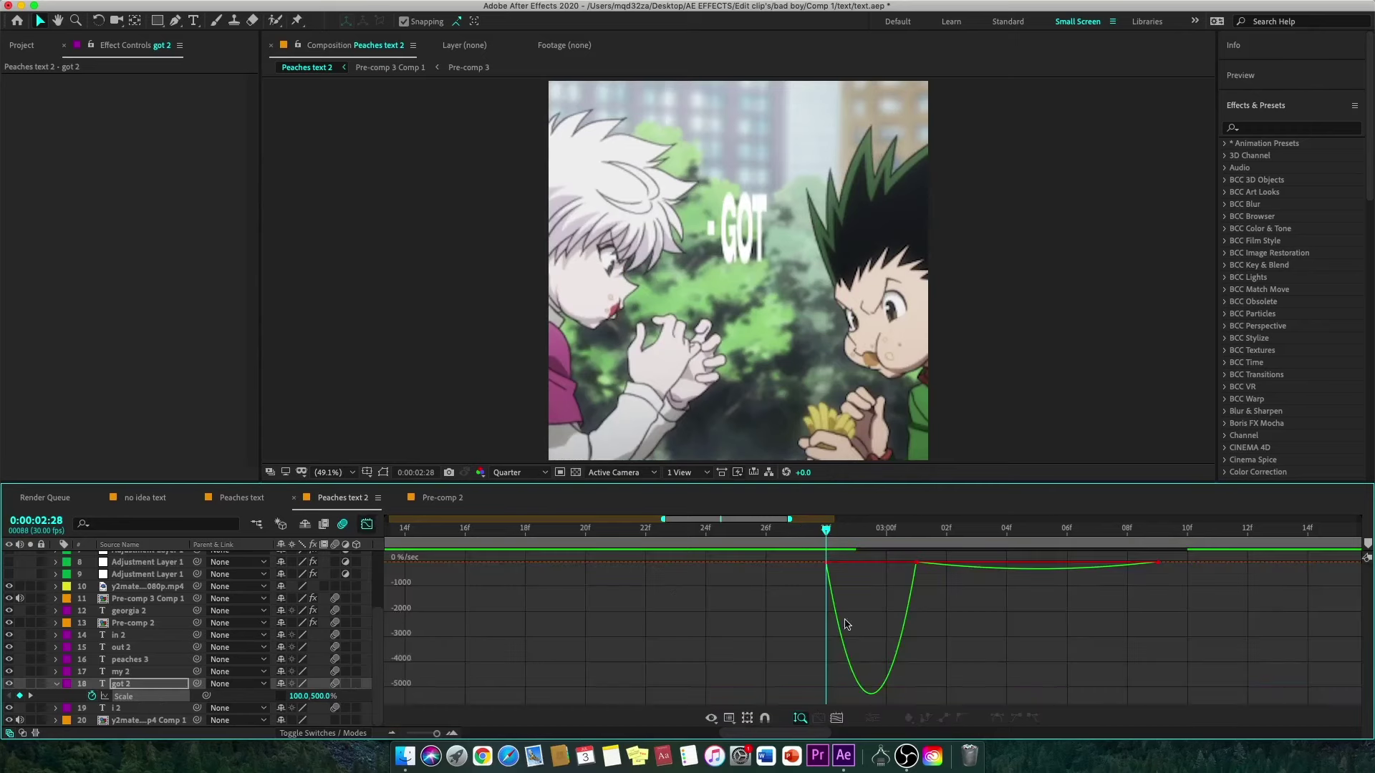
pyautogui.doubleClick(836, 627)
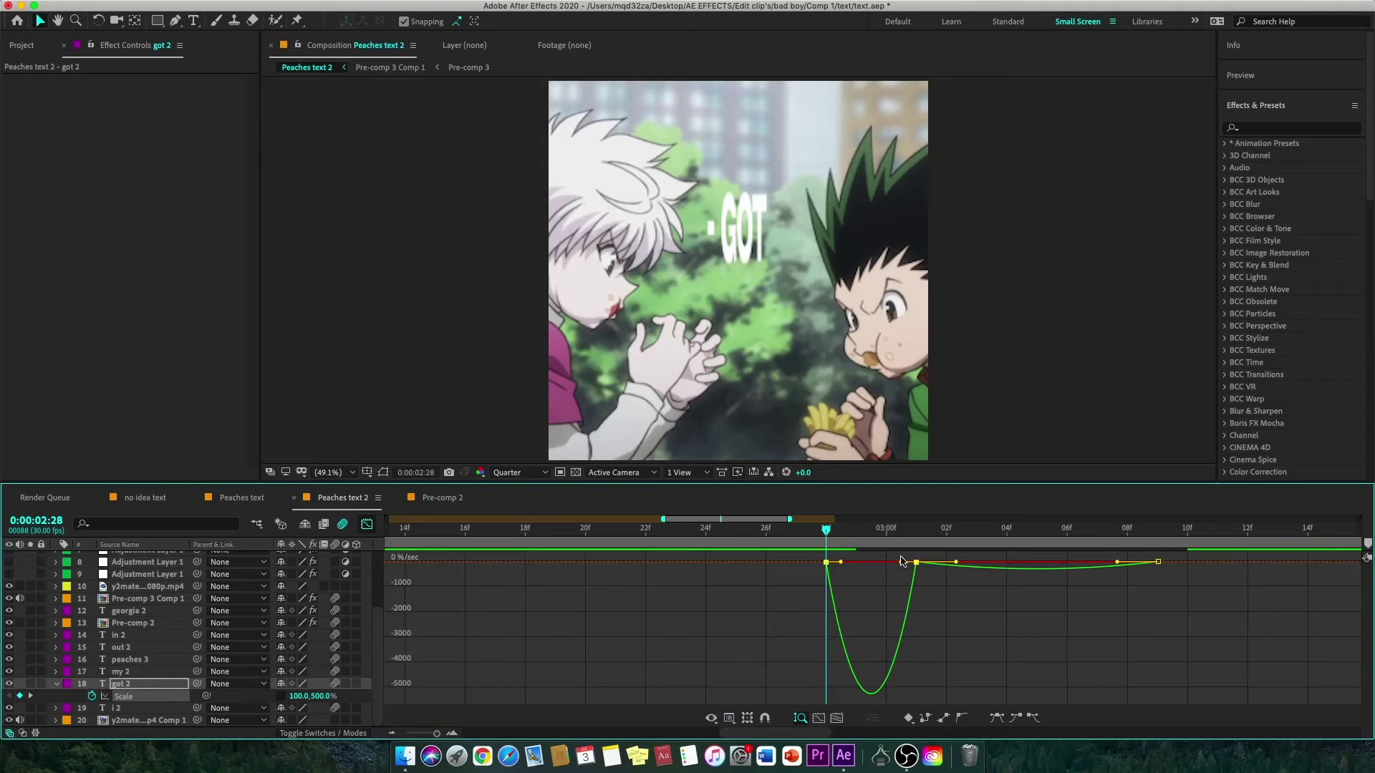
pyautogui.moveTo(893, 565); pyautogui.dragTo(869, 565)
pyautogui.moveTo(899, 566); pyautogui.dragTo(870, 563)
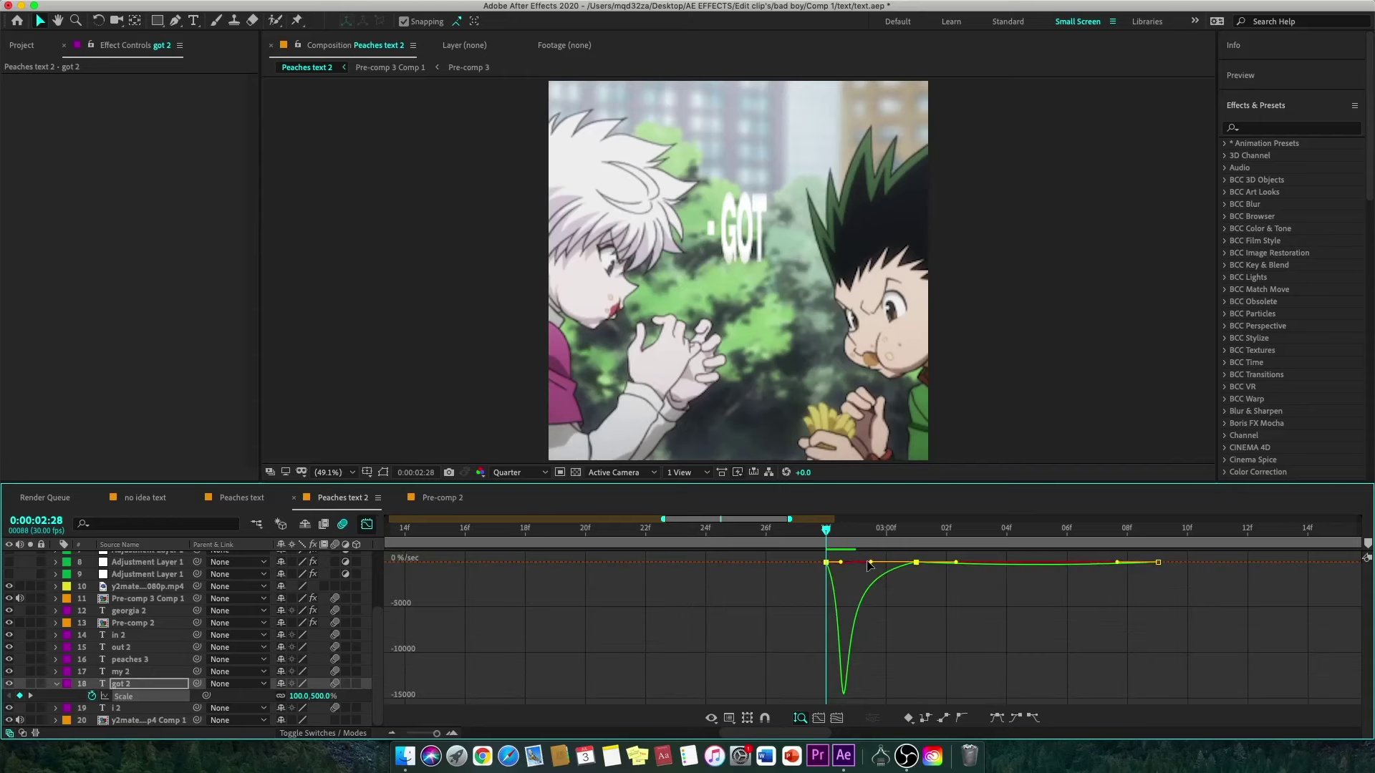
pyautogui.press('space')
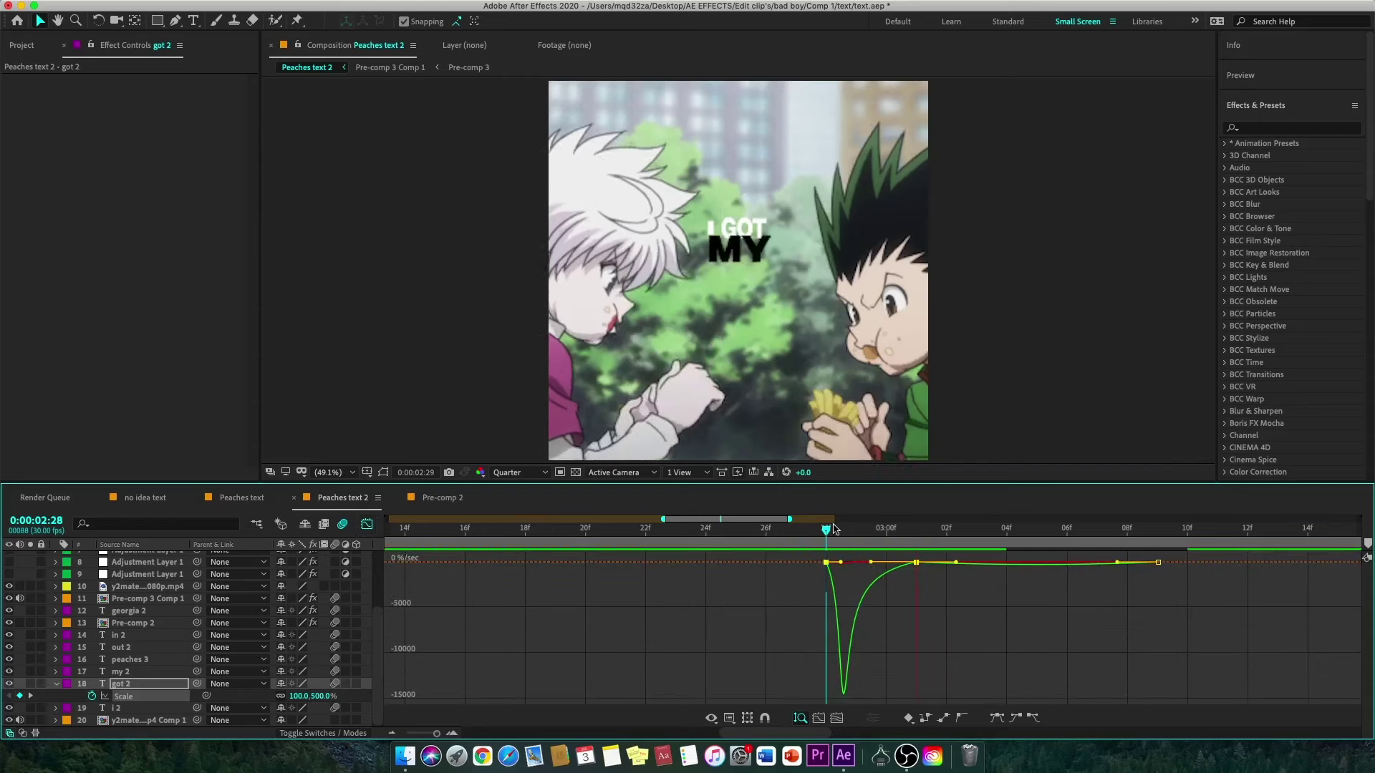
pyautogui.click(796, 529)
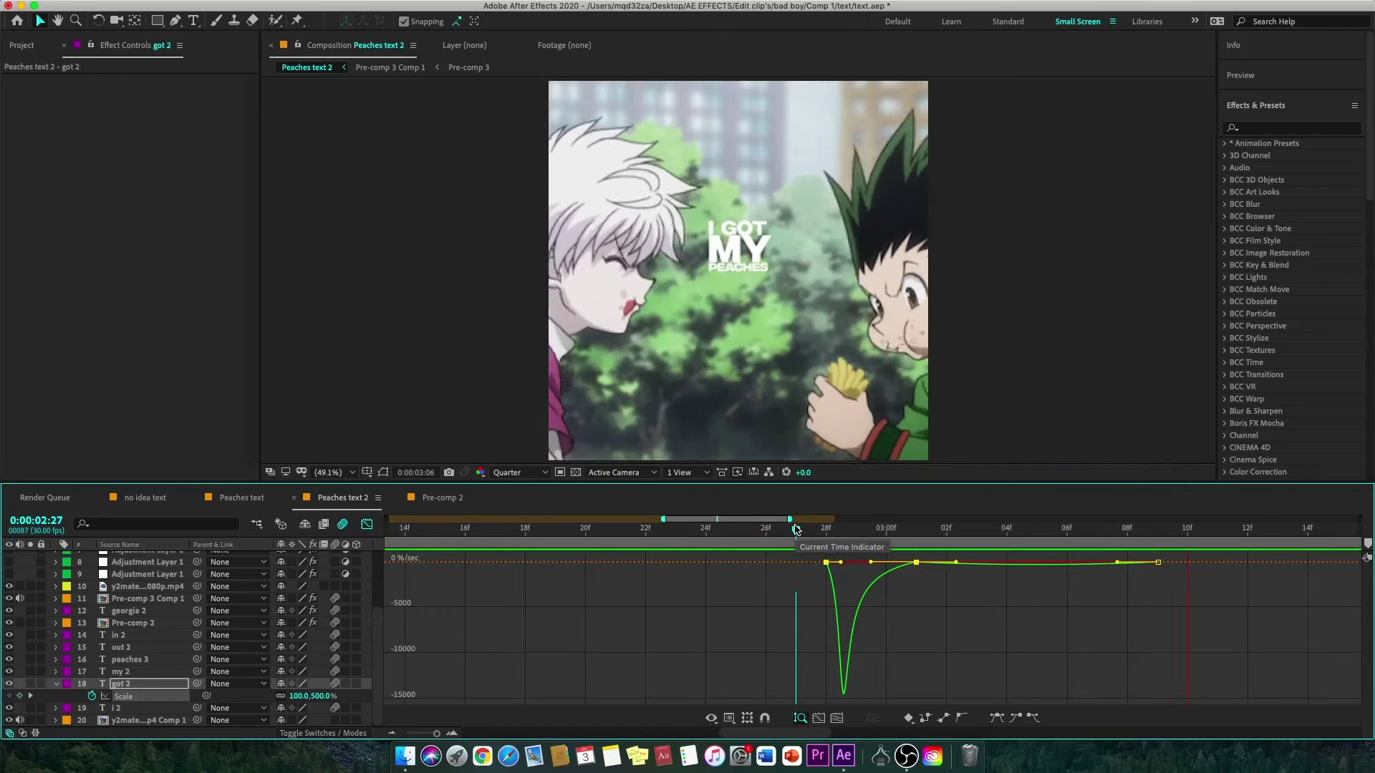
pyautogui.moveTo(797, 528)
pyautogui.mouseDown()
pyautogui.moveTo(904, 530)
pyautogui.moveTo(615, 530)
pyautogui.mouseUp()
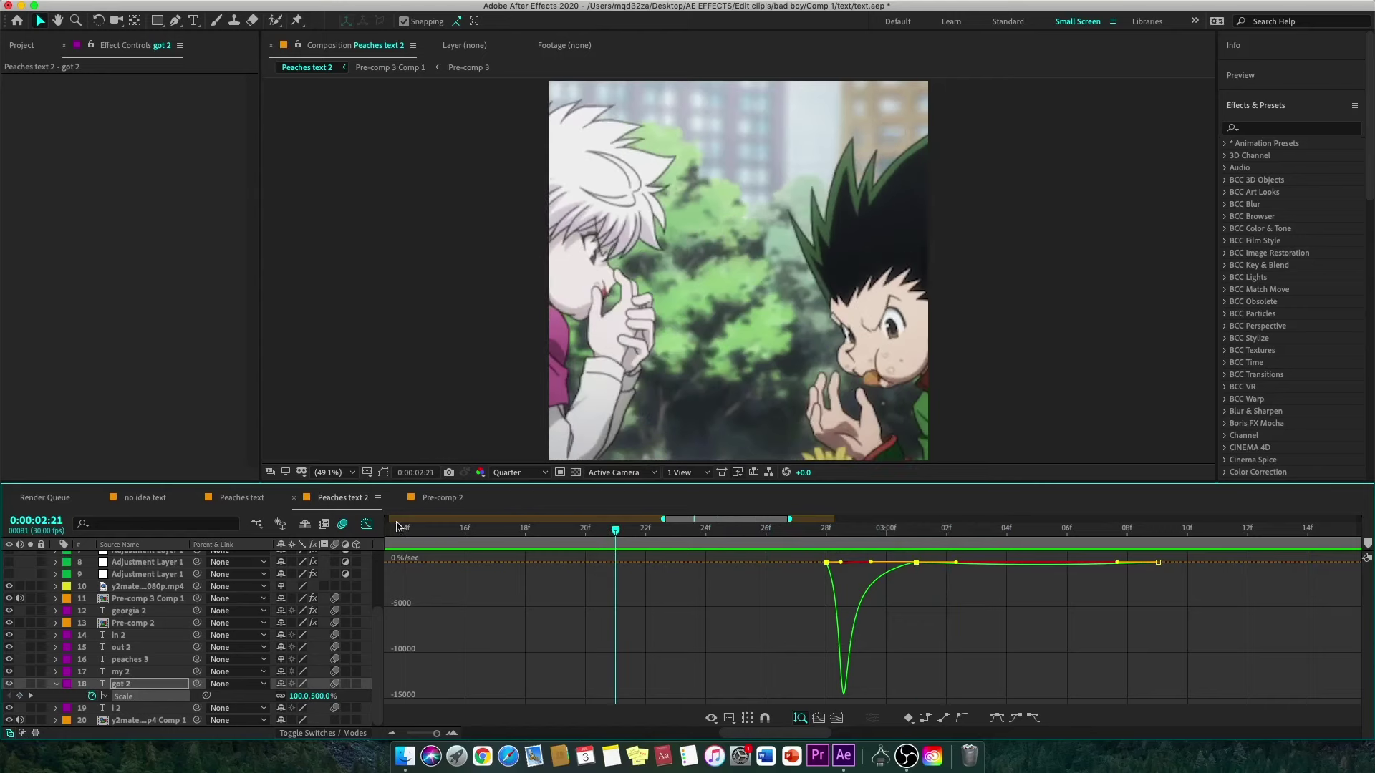
# Step: Preview the I GOT MY PEACHES pops in layer-bar view, toggling got 2's animated properties
pyautogui.click(368, 525)
pyautogui.press('space')
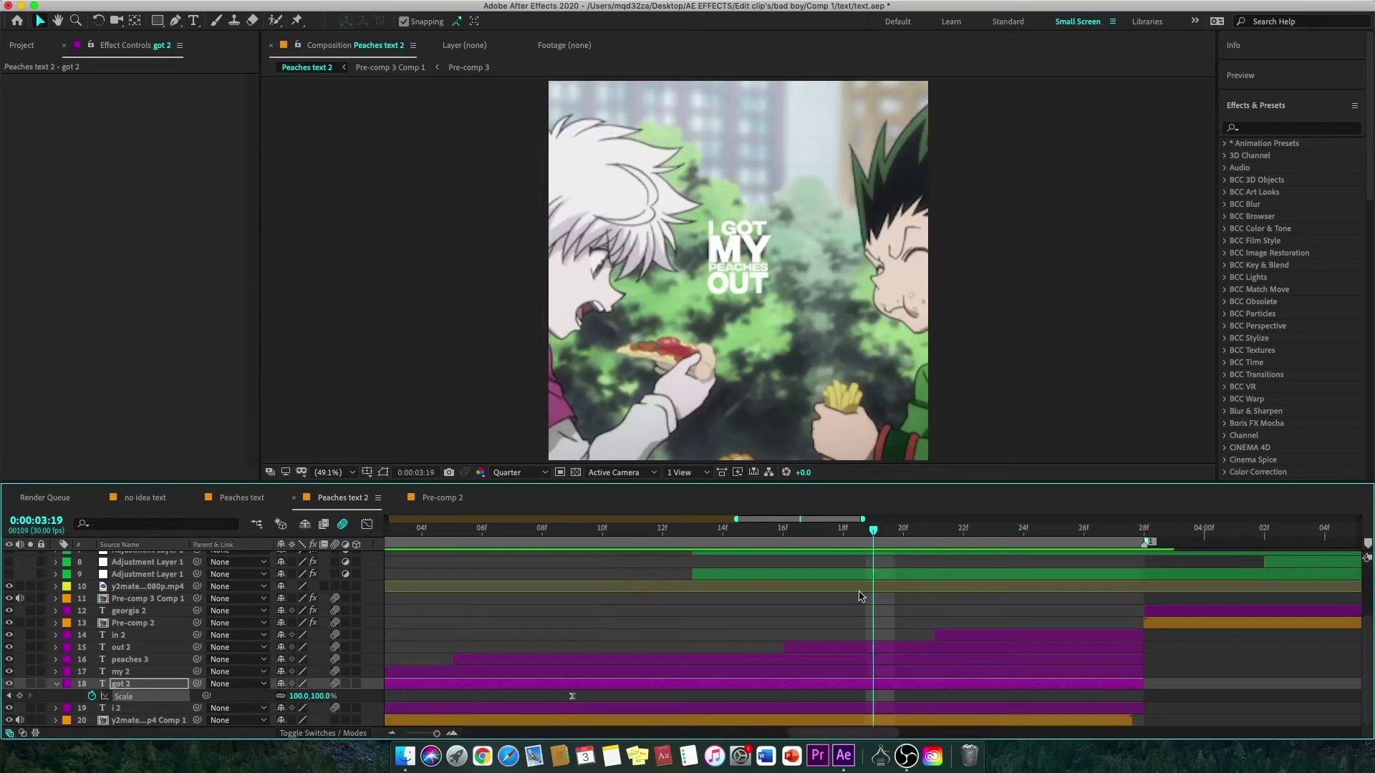
pyautogui.press('u')
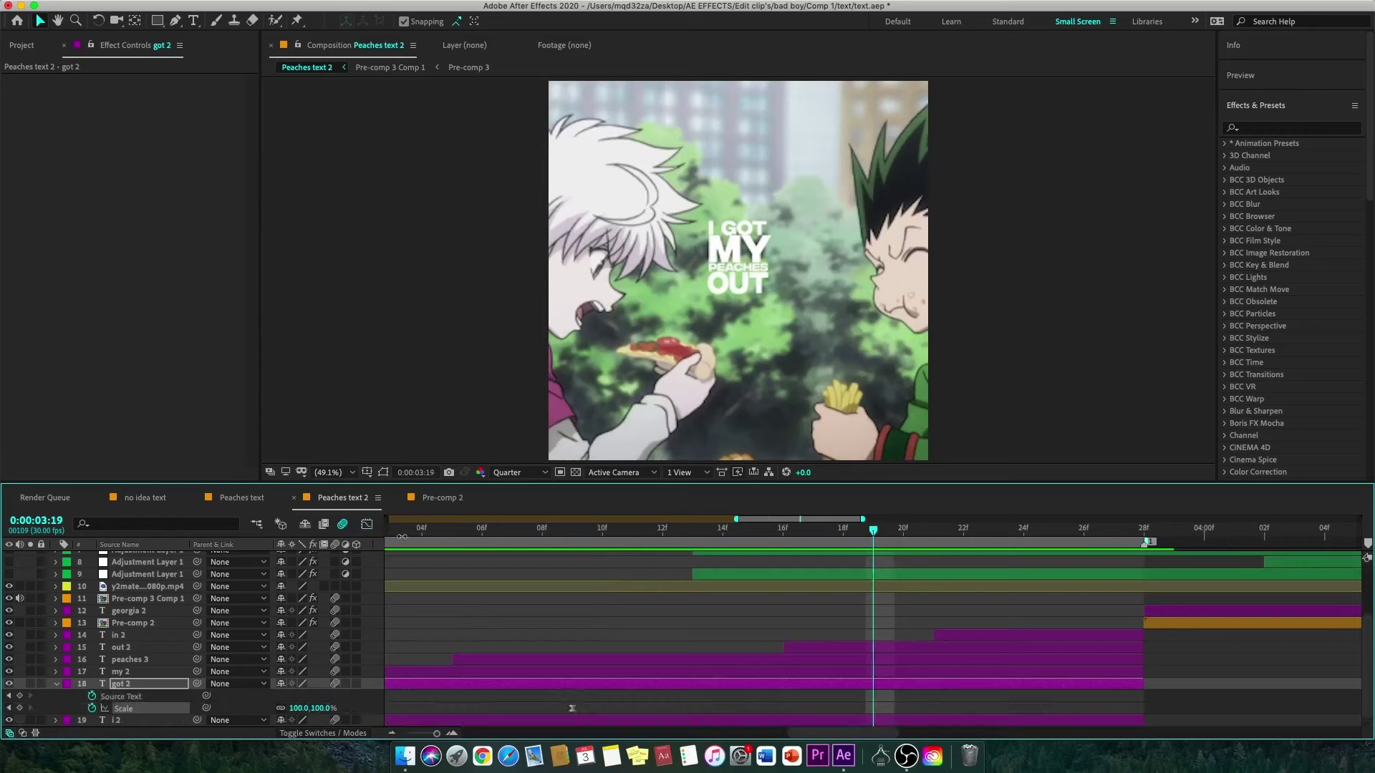
pyautogui.moveTo(409, 539); pyautogui.dragTo(503, 563)
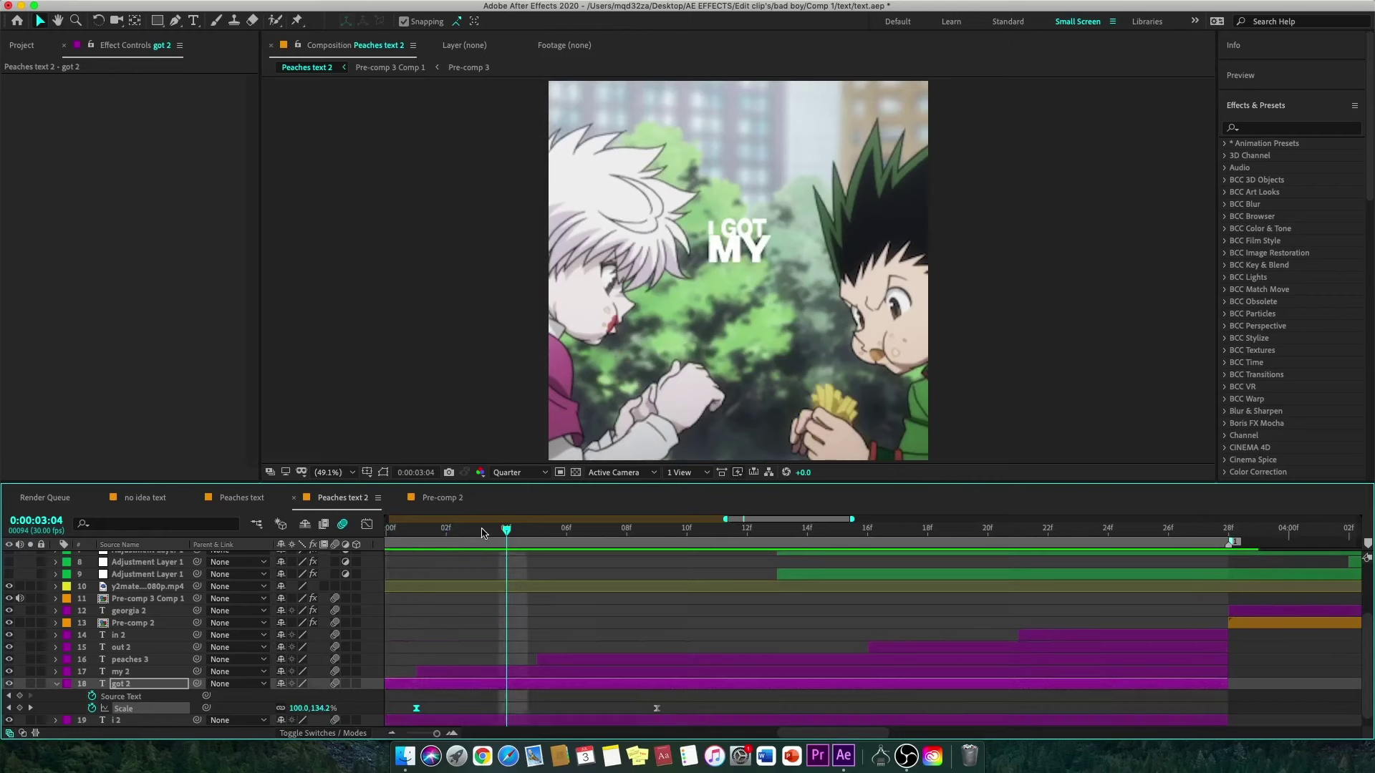
pyautogui.press('u')
pyautogui.moveTo(484, 534)
pyautogui.mouseDown()
pyautogui.moveTo(512, 561)
pyautogui.moveTo(507, 582)
pyautogui.mouseUp()
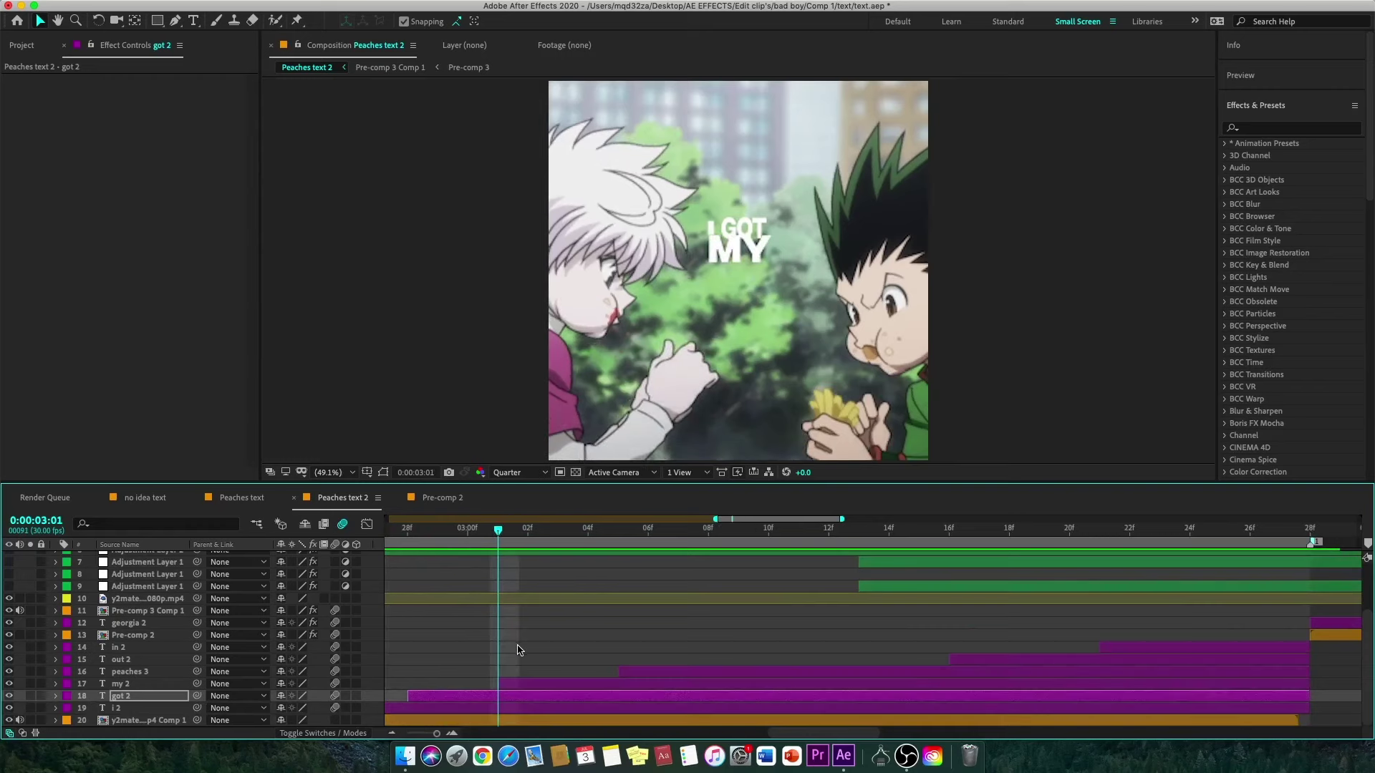
pyautogui.click(508, 686)
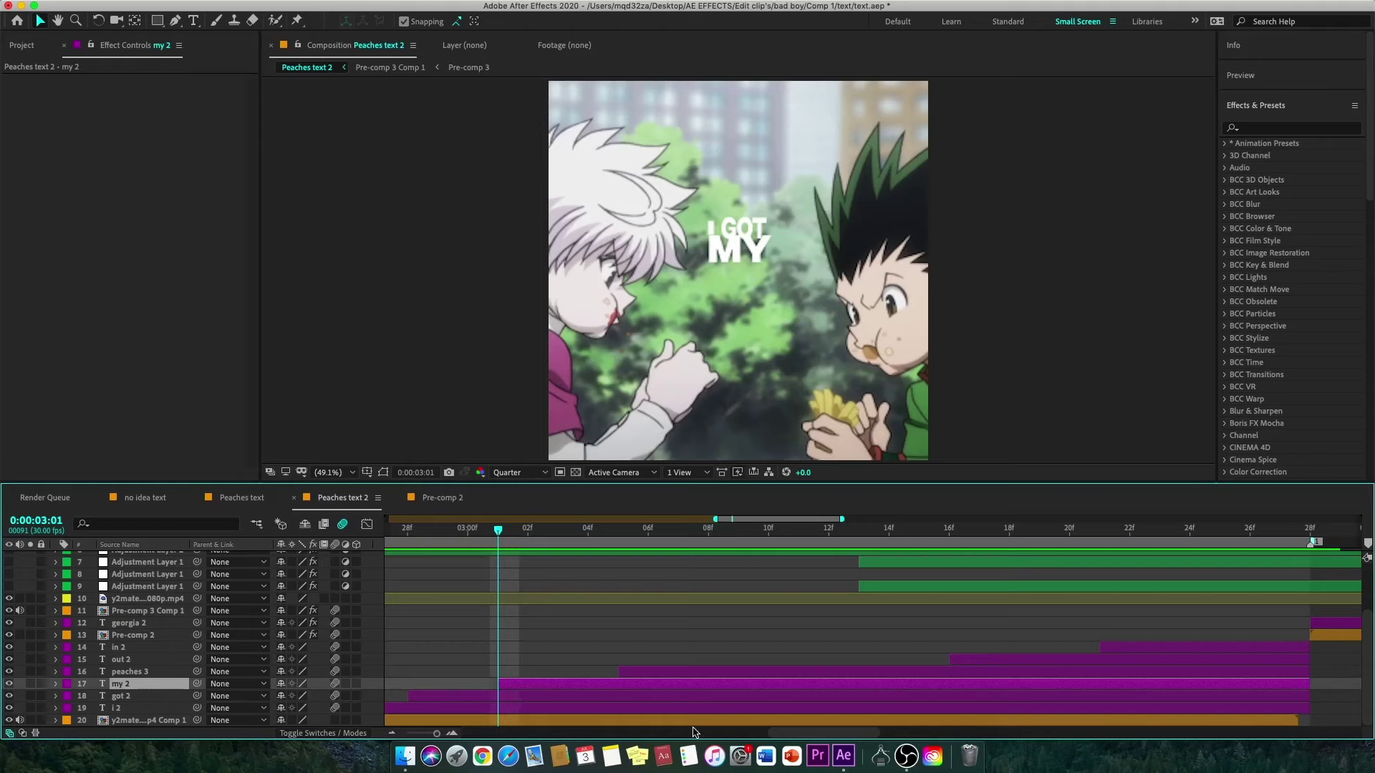
# Step: Paste i 2's three Scale pop keyframes onto the my 2 layer
pyautogui.moveTo(794, 738); pyautogui.dragTo(764, 740)
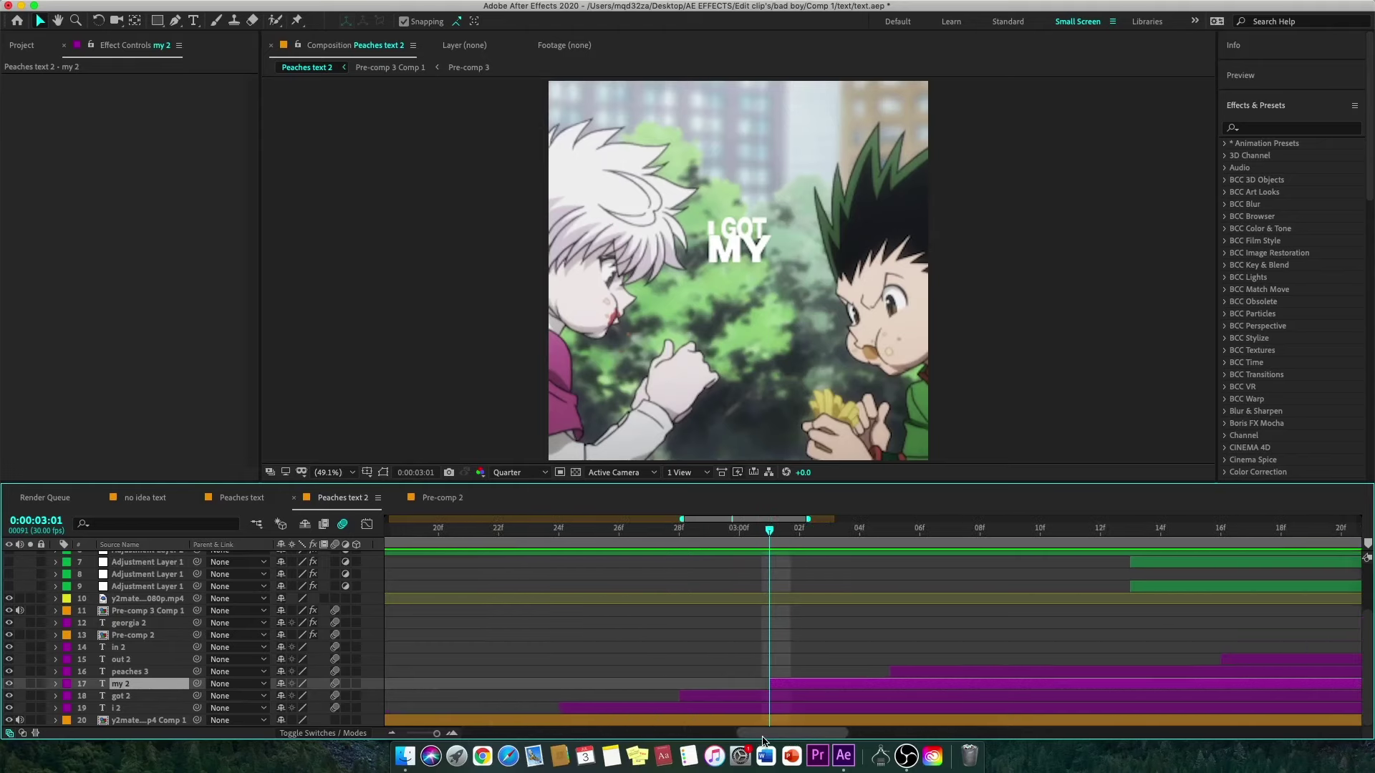
pyautogui.press('s')
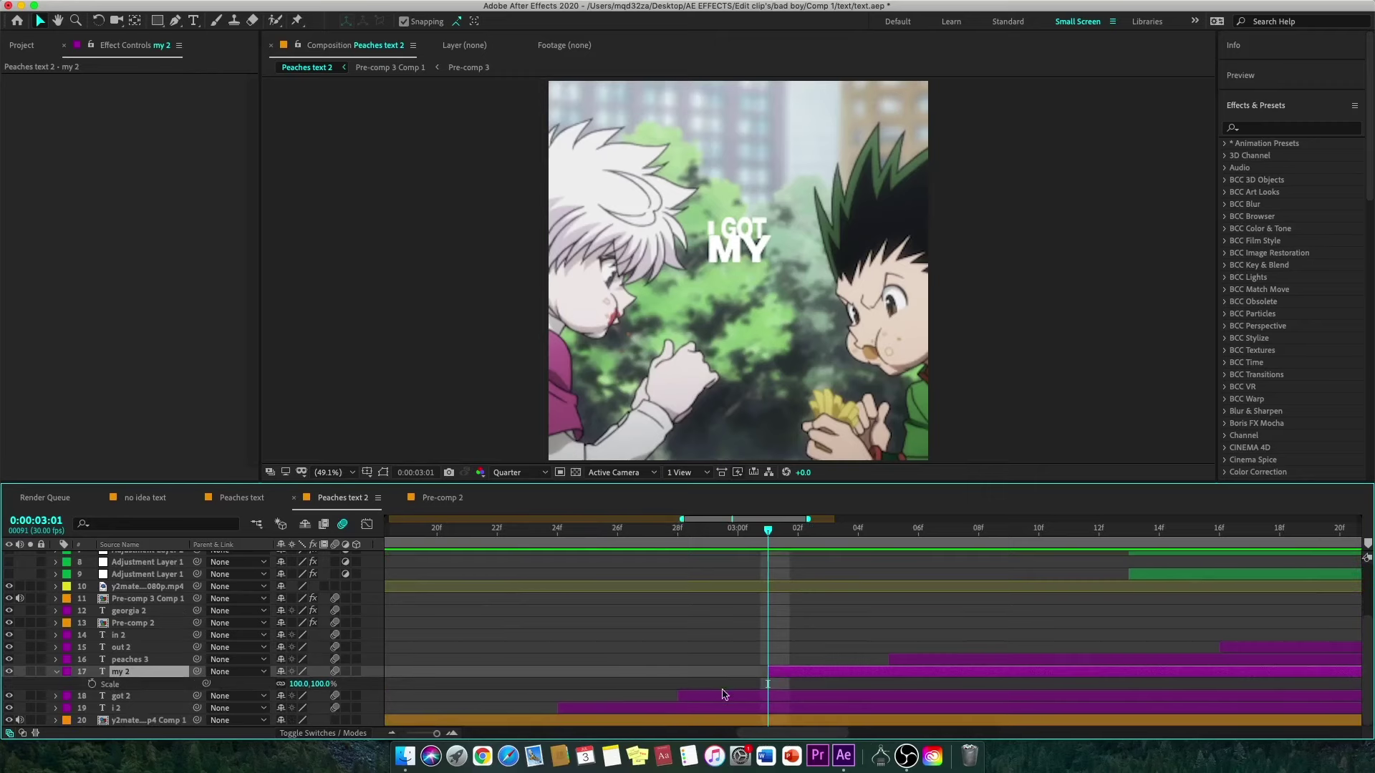
pyautogui.click(668, 711)
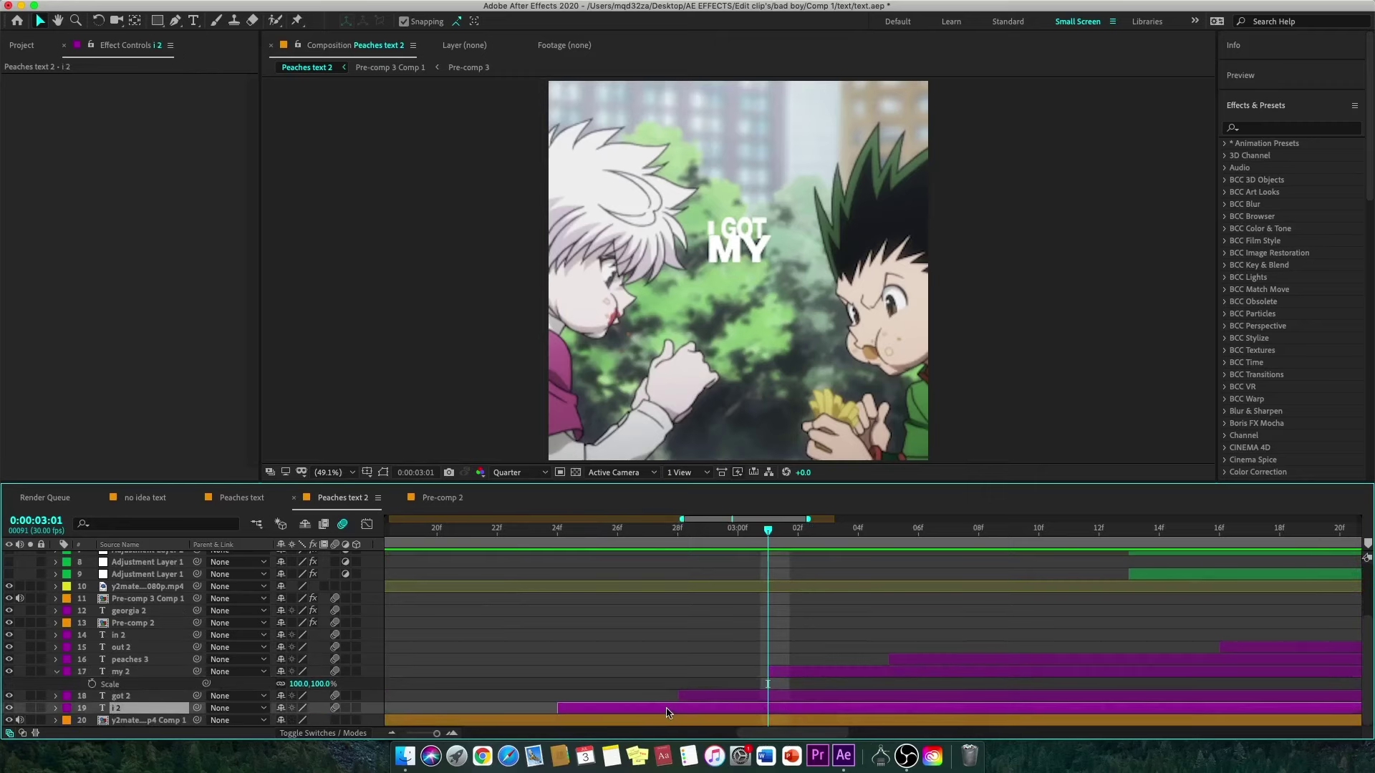
pyautogui.press('u')
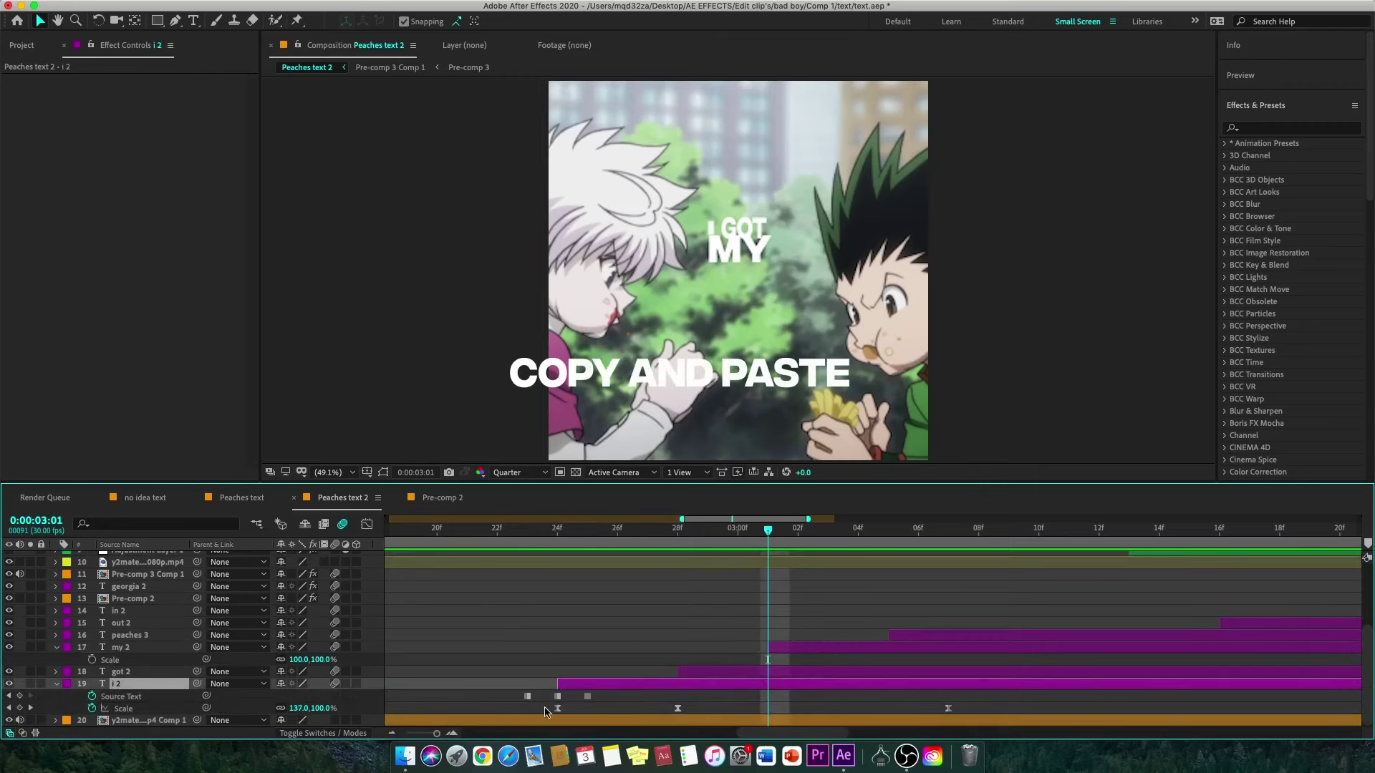
pyautogui.moveTo(544, 712); pyautogui.dragTo(980, 713)
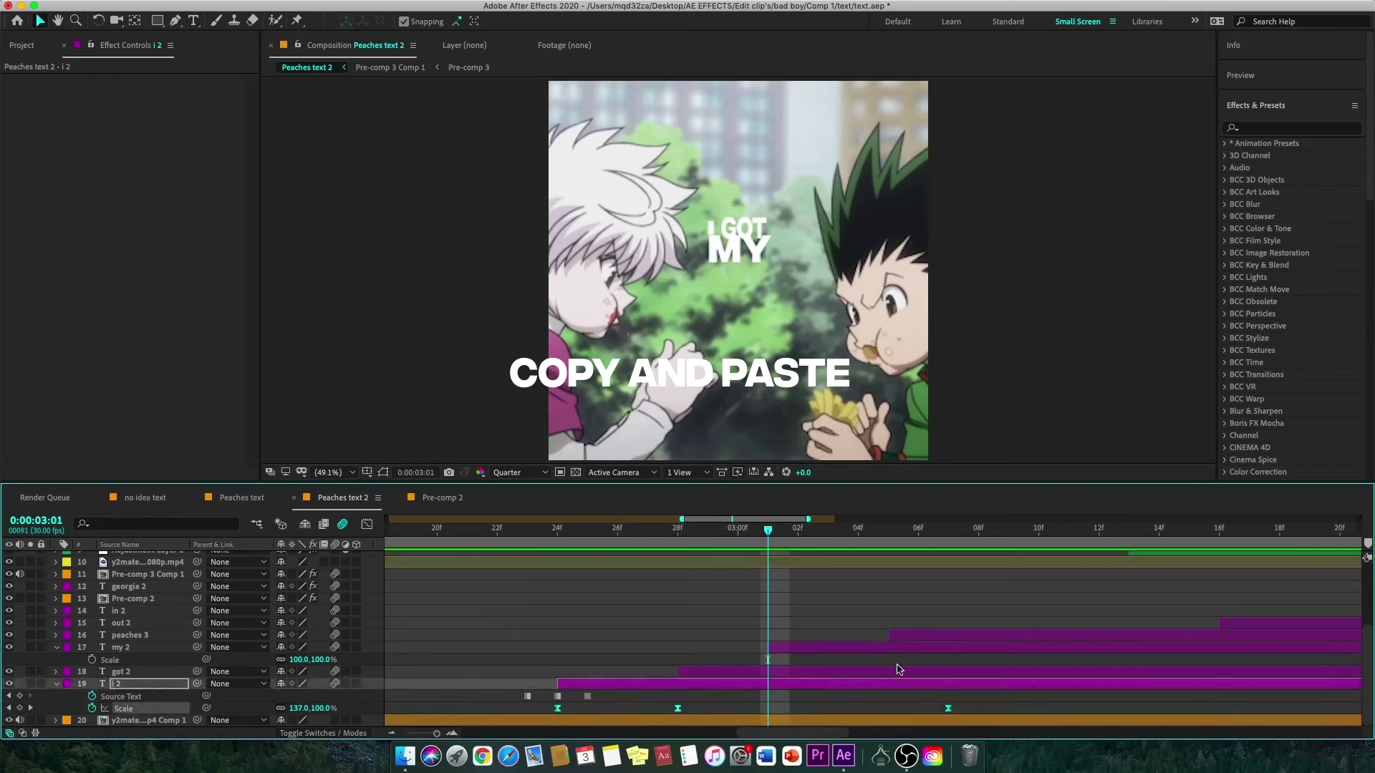
pyautogui.click(847, 648)
pyautogui.press('cmd+v')
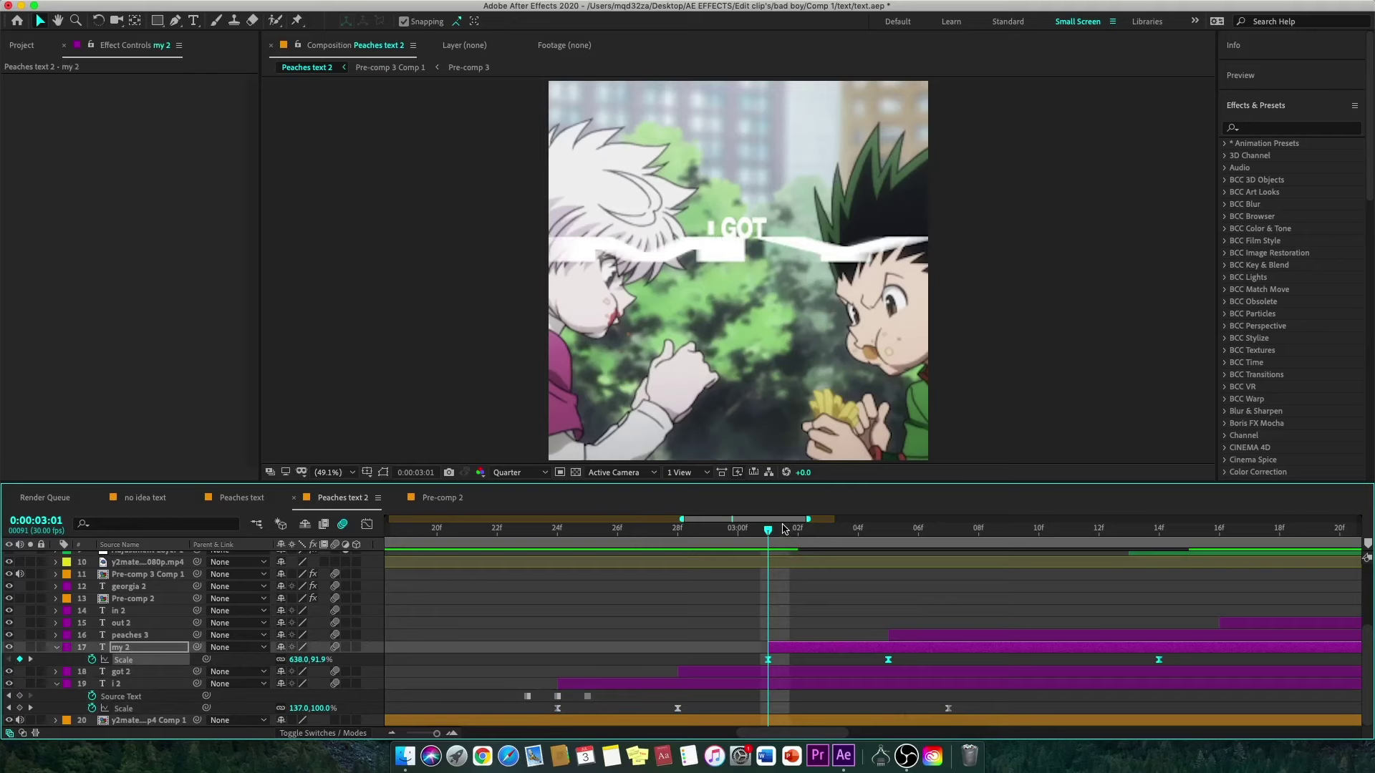
pyautogui.moveTo(784, 529)
pyautogui.mouseDown()
pyautogui.moveTo(924, 538)
pyautogui.moveTo(774, 553)
pyautogui.mouseUp()
# Step: Unlink my 2's Scale proportions, set the first width to 150, widen it to 199%, and preview
pyautogui.click(745, 660)
pyautogui.click(770, 662)
pyautogui.click(280, 660)
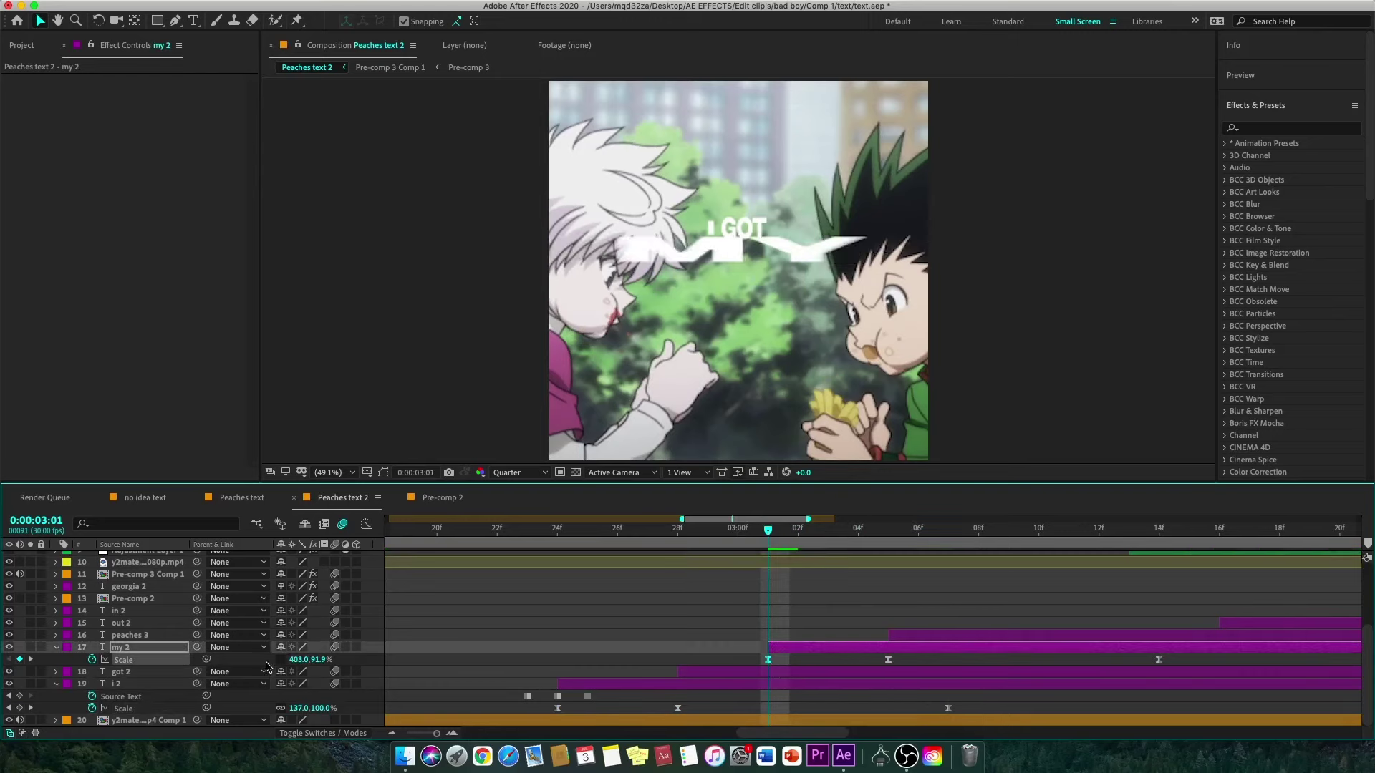
pyautogui.click(283, 659)
pyautogui.write('150')
pyautogui.press('Return')
pyautogui.moveTo(295, 660); pyautogui.dragTo(275, 660)
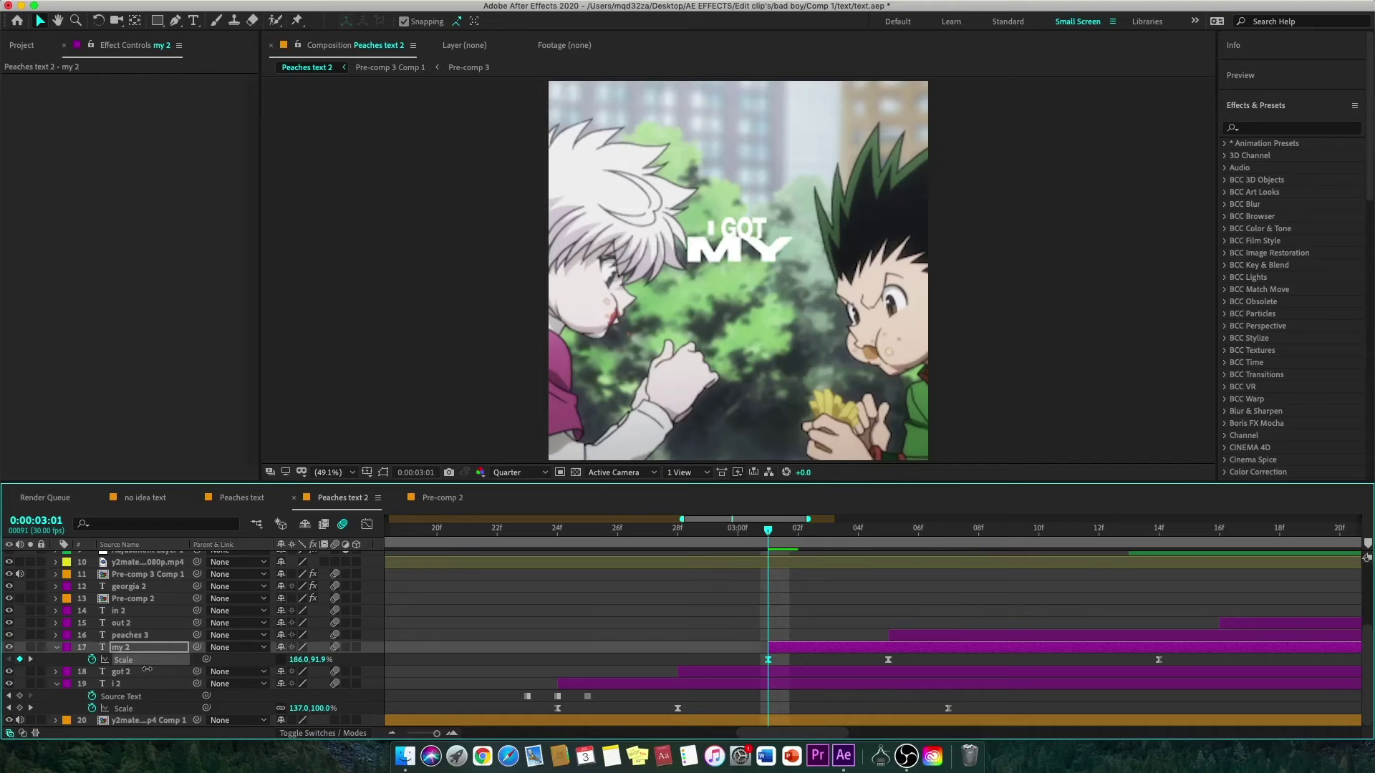
pyautogui.click(276, 662)
pyautogui.press('space')
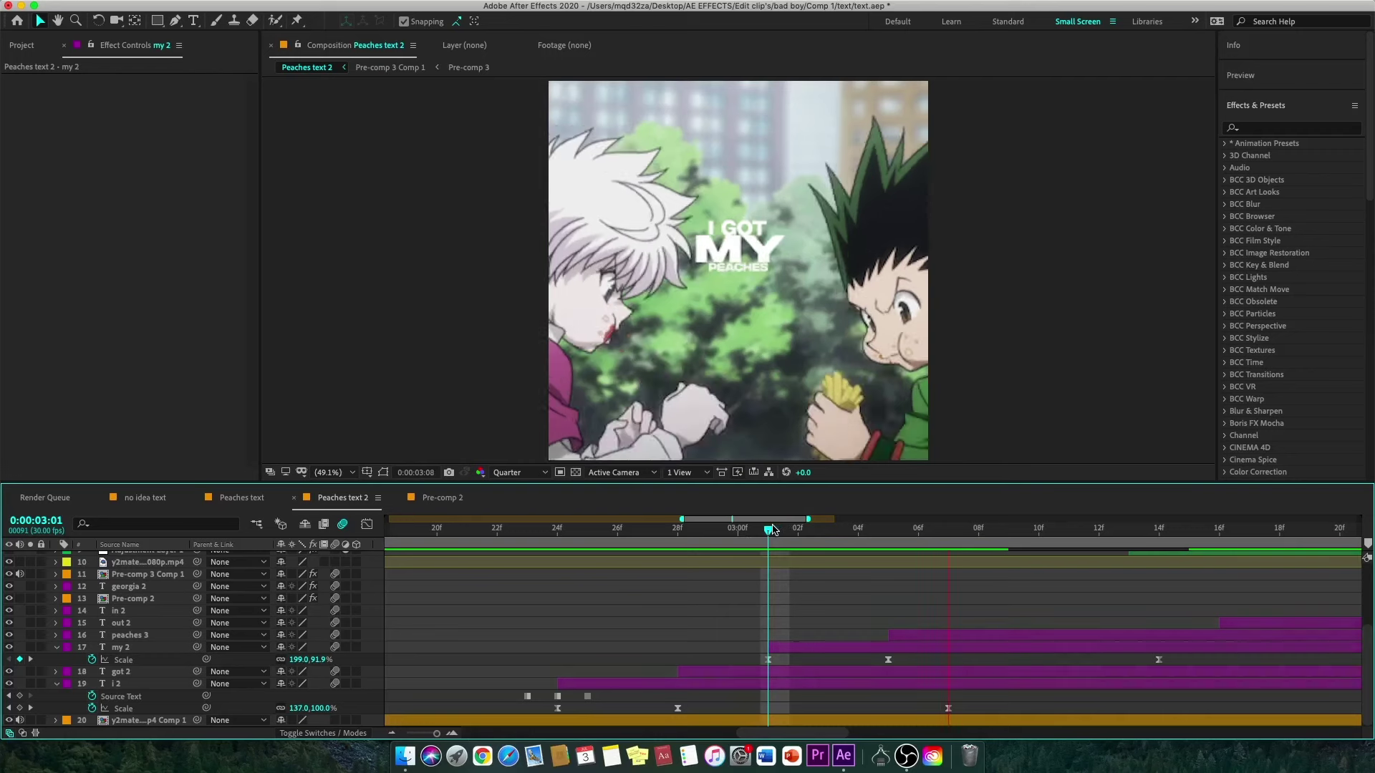
# Step: Flatten the overshoot in my 2's Scale speed curve in the Graph Editor at 3:05
pyautogui.click(888, 533)
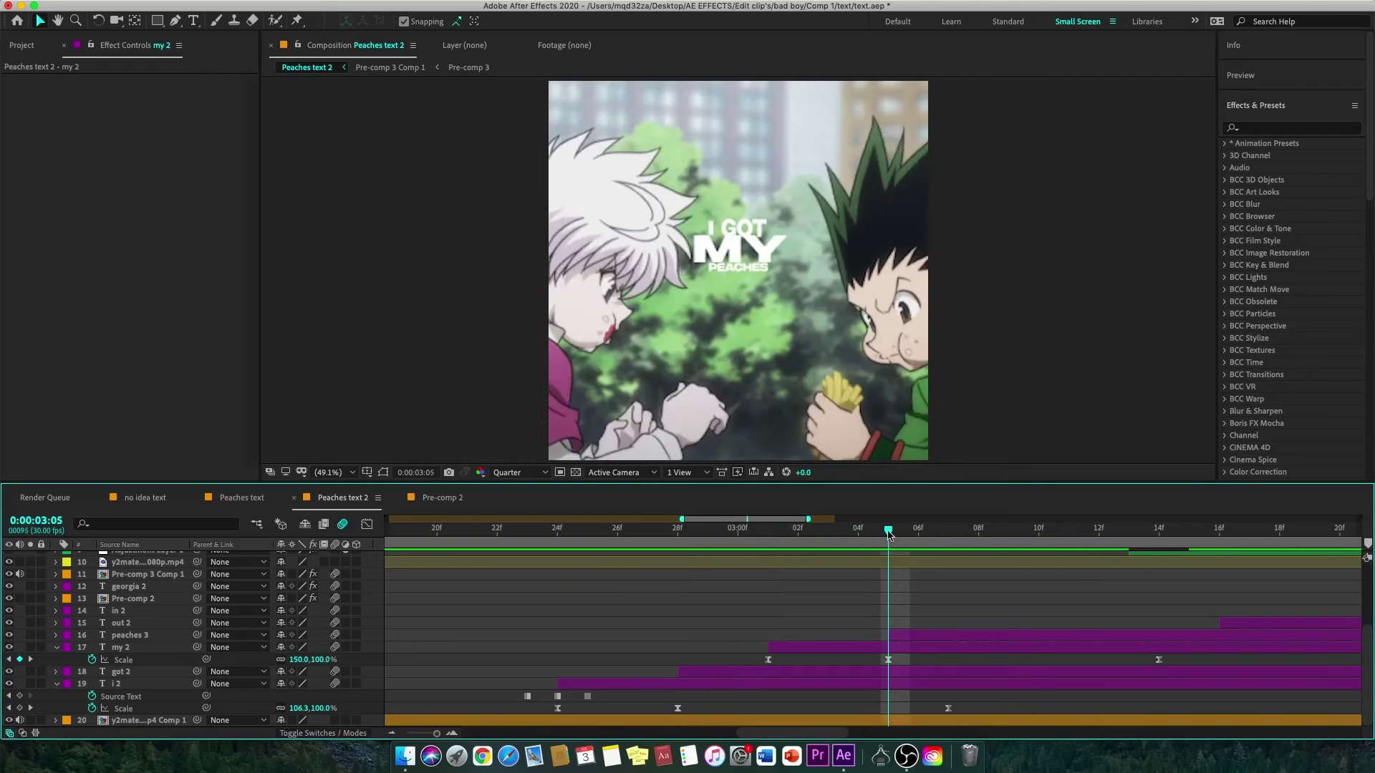
pyautogui.click(141, 660)
pyautogui.click(366, 524)
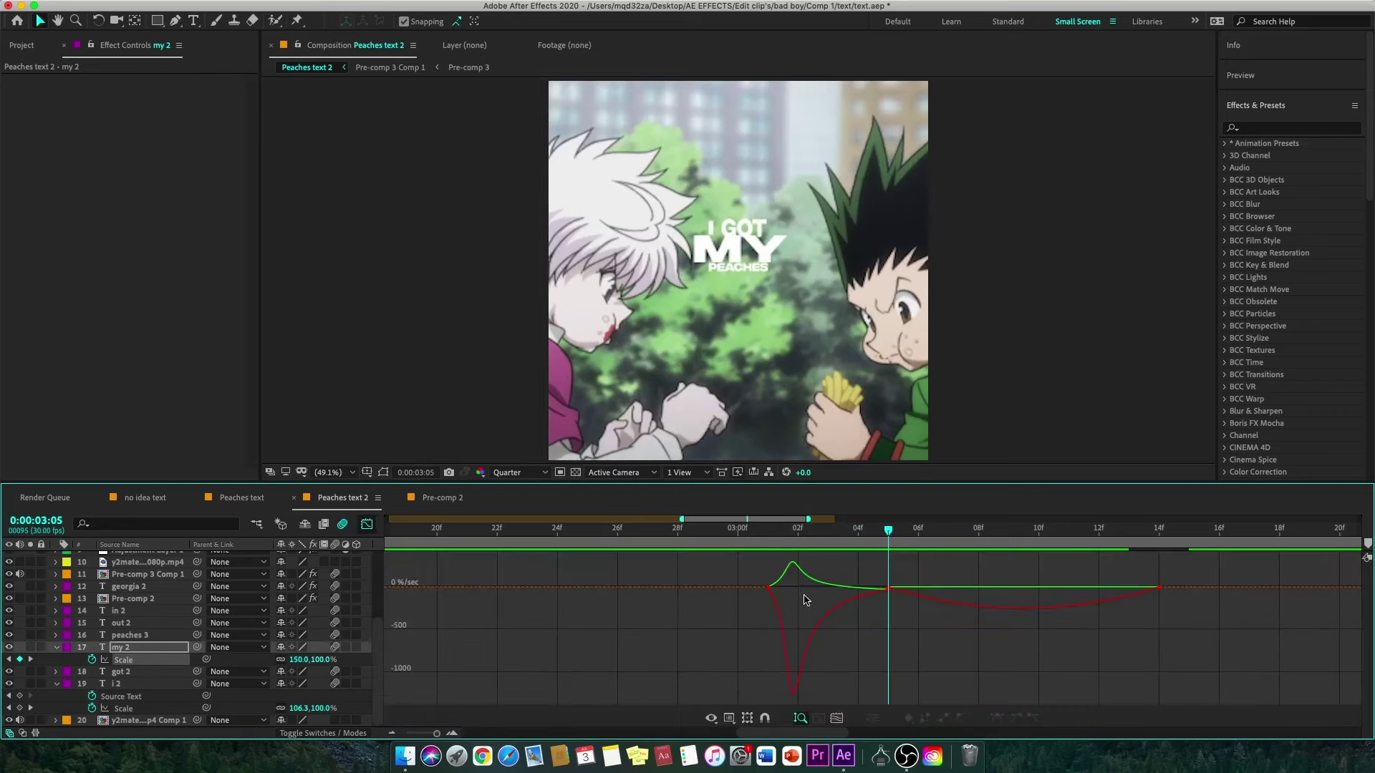
pyautogui.click(887, 590)
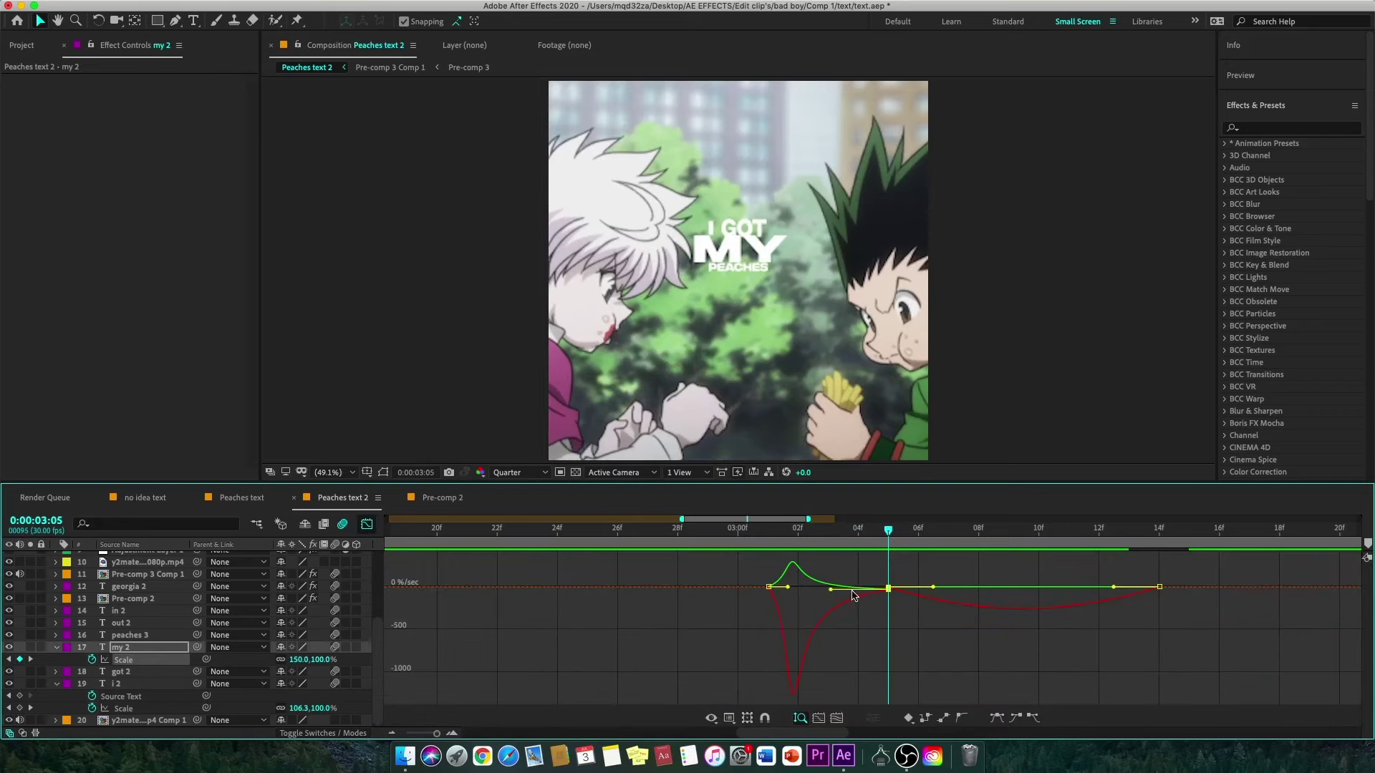
pyautogui.moveTo(829, 588); pyautogui.dragTo(830, 588)
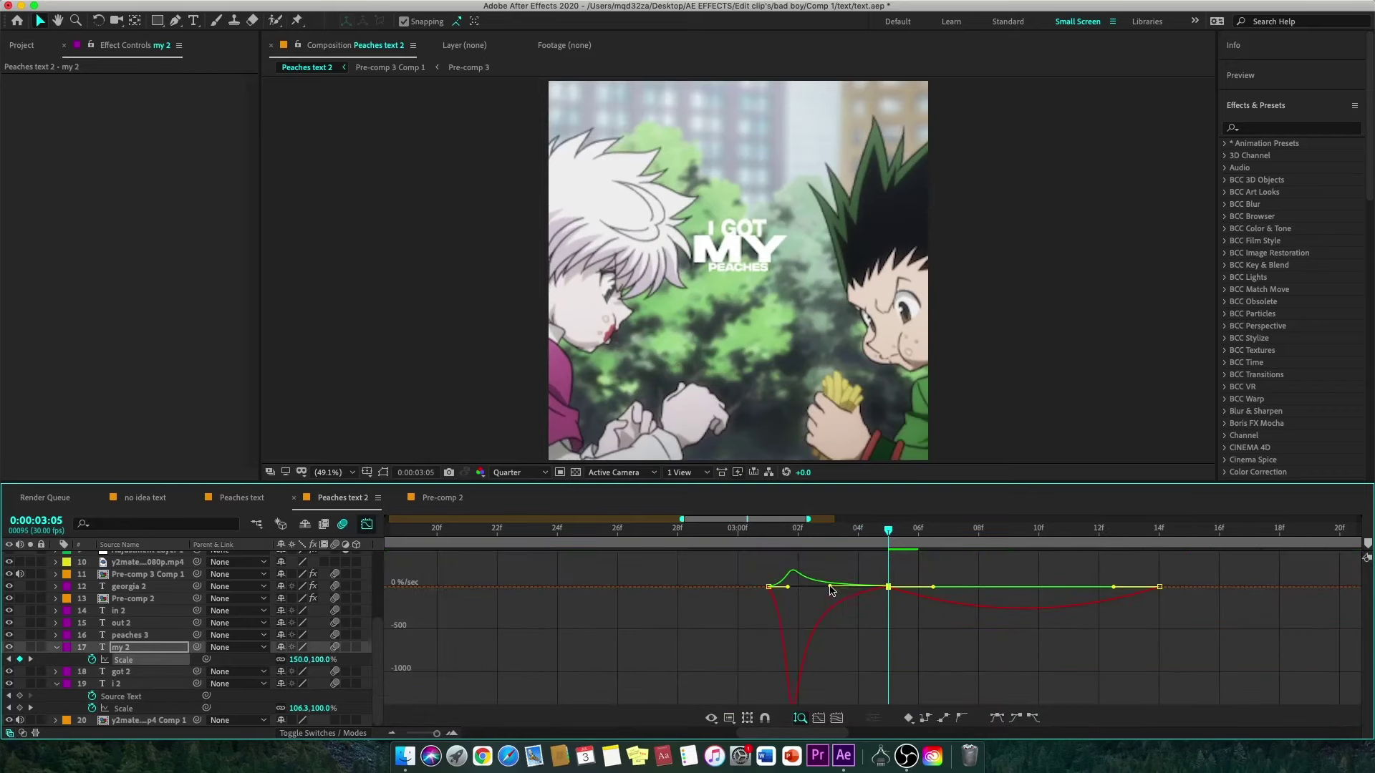
# Step: Preview the reshaped MY pop from 2:29, then return to layer keyframes at 3:05
pyautogui.click(725, 531)
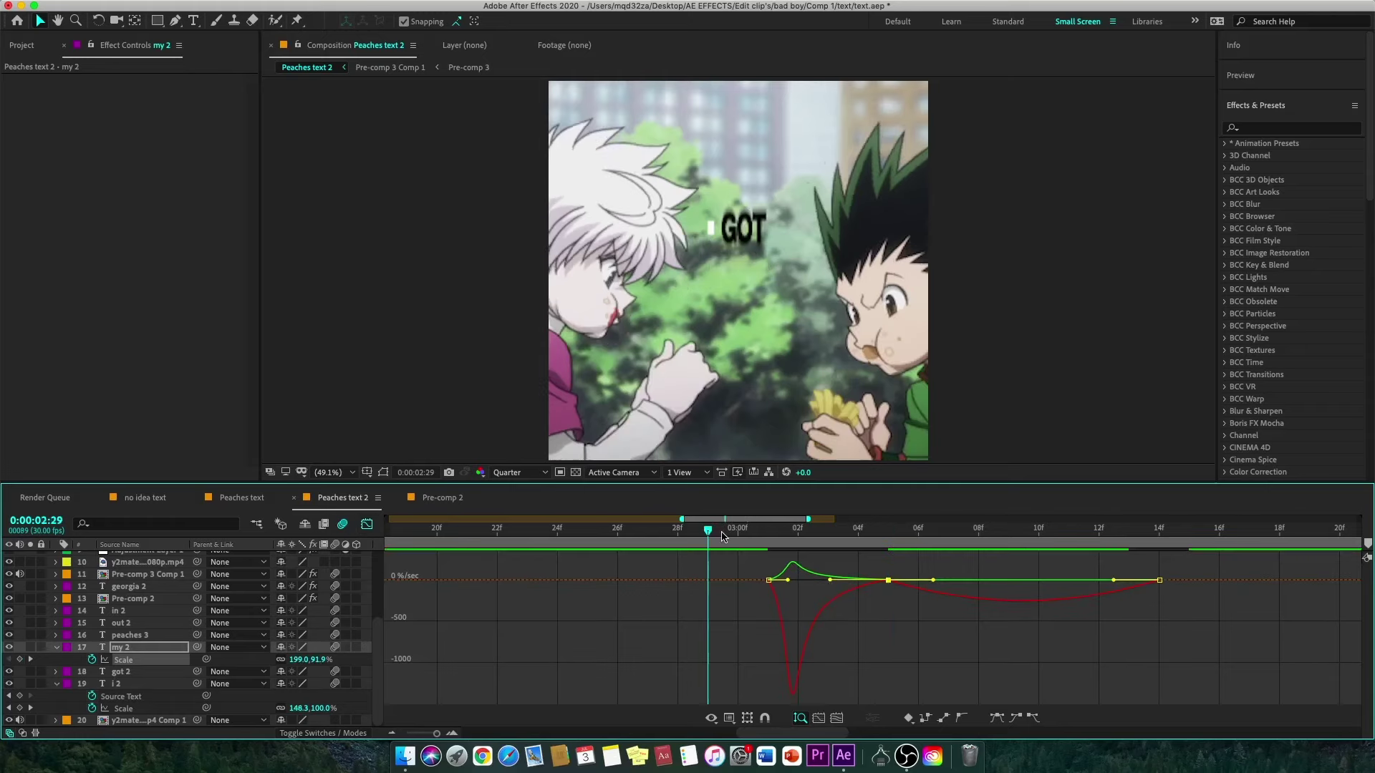
pyautogui.press('space')
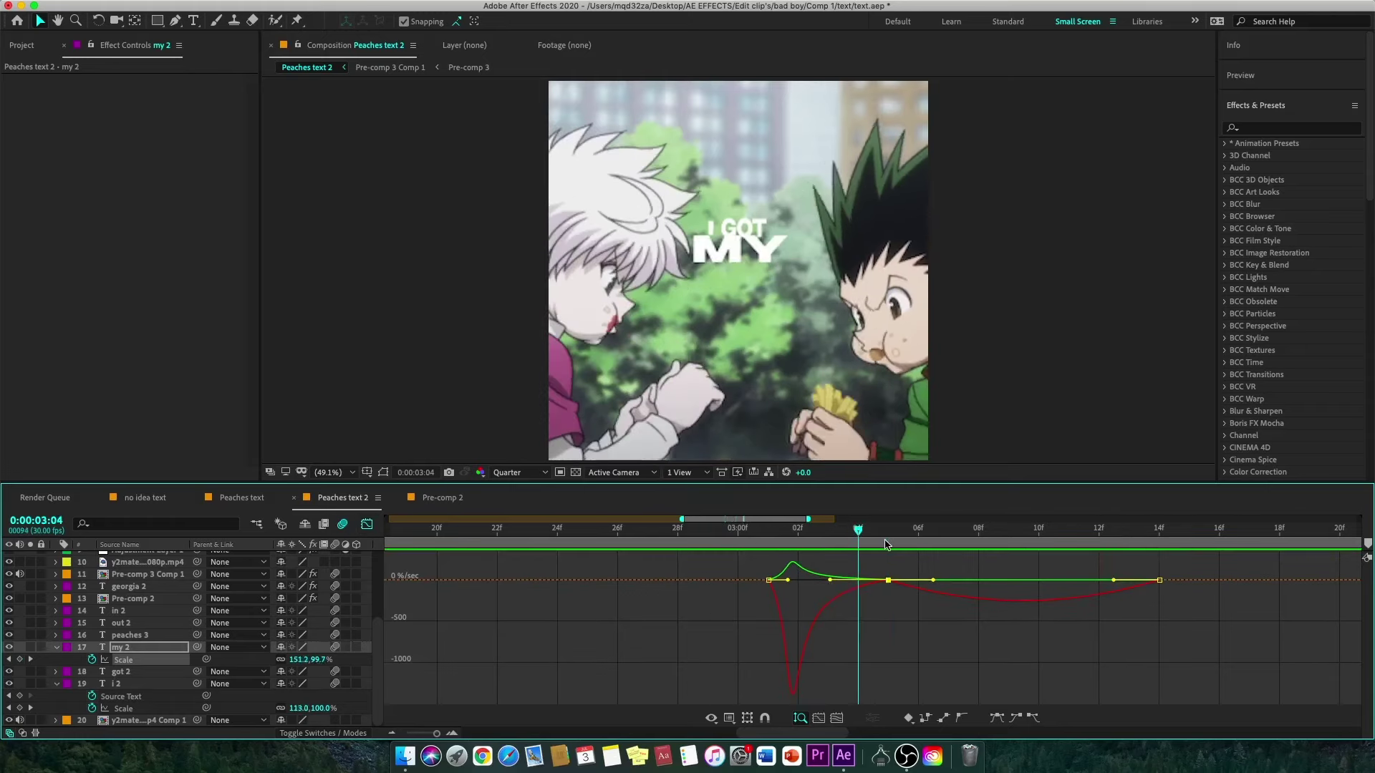
pyautogui.click(366, 525)
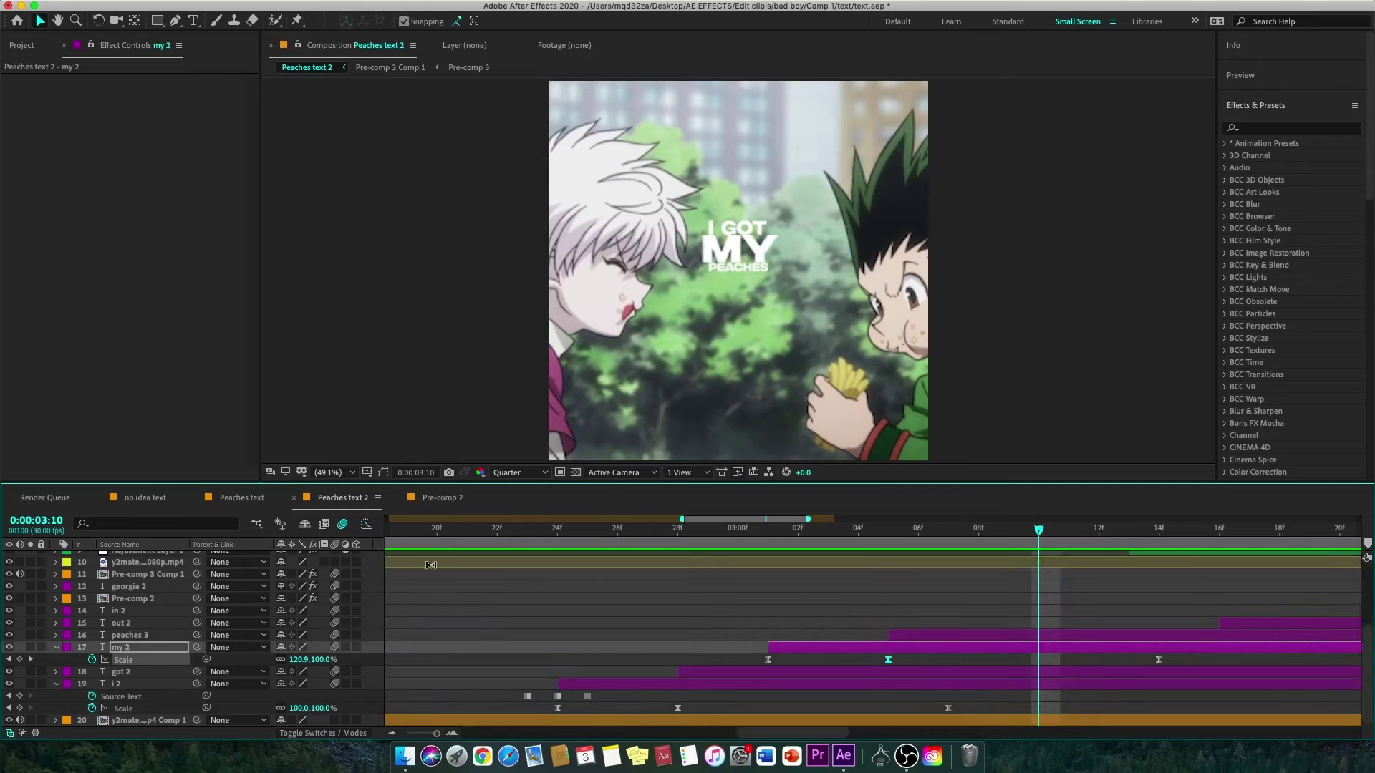
pyautogui.click(888, 534)
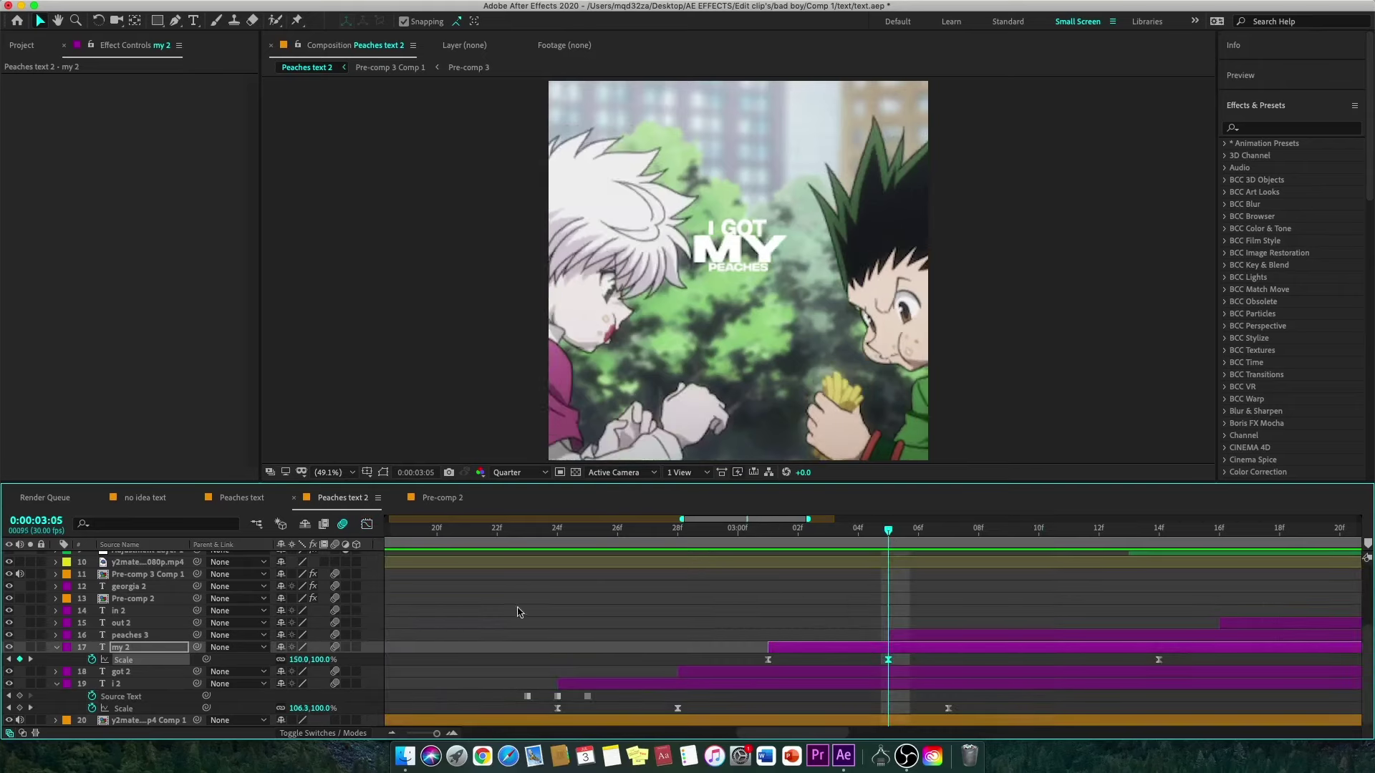
# Step: Set my 2's first Scale keyframe to 110% and check the resulting speed curves
pyautogui.click(295, 660)
pyautogui.write('110')
pyautogui.press('Return')
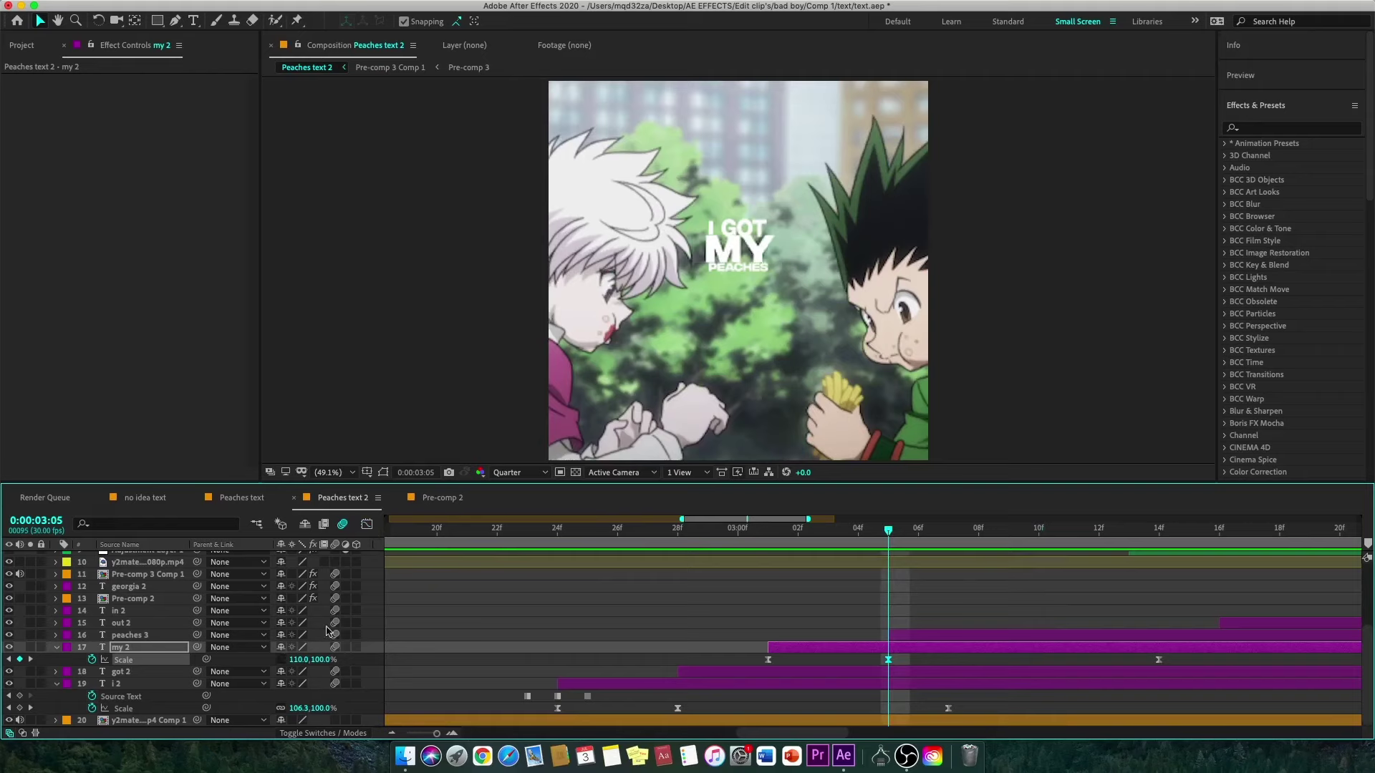
pyautogui.click(367, 524)
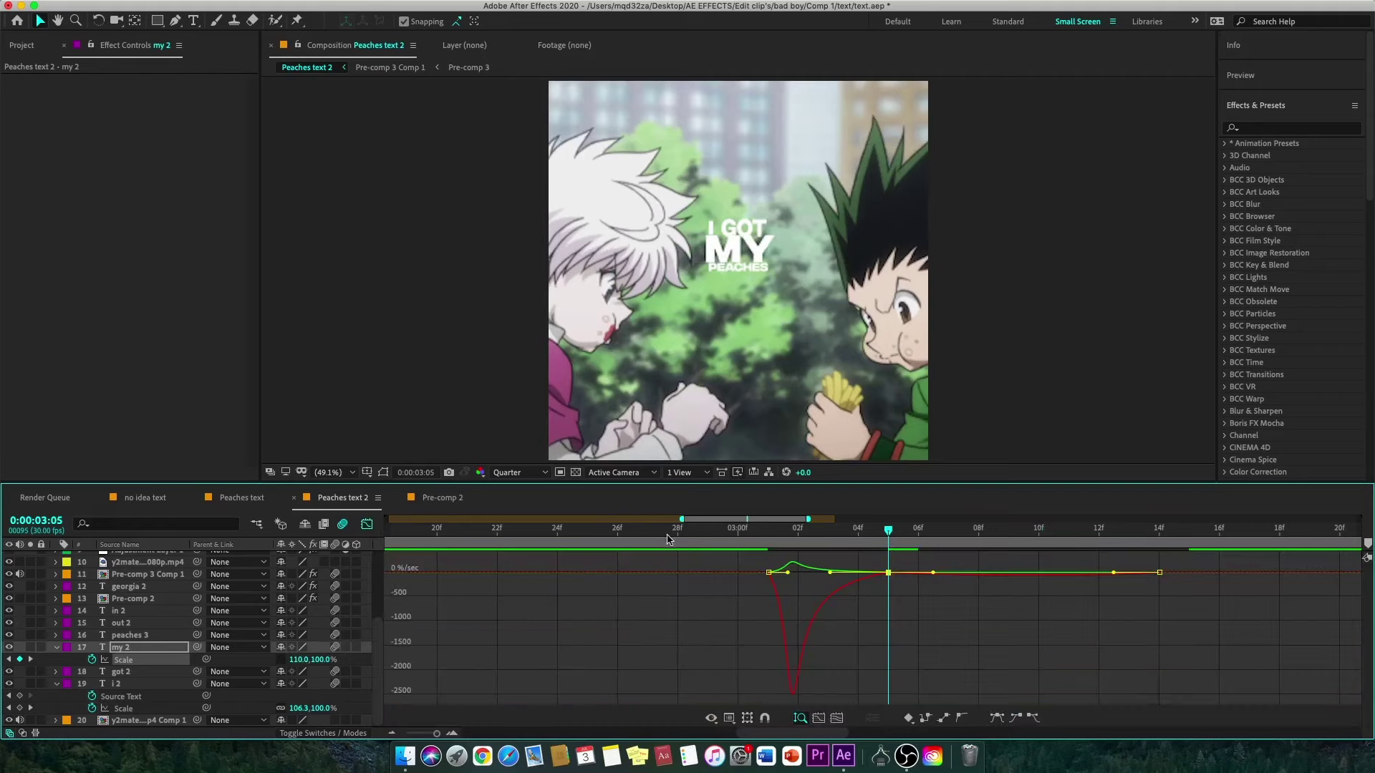
pyautogui.click(367, 525)
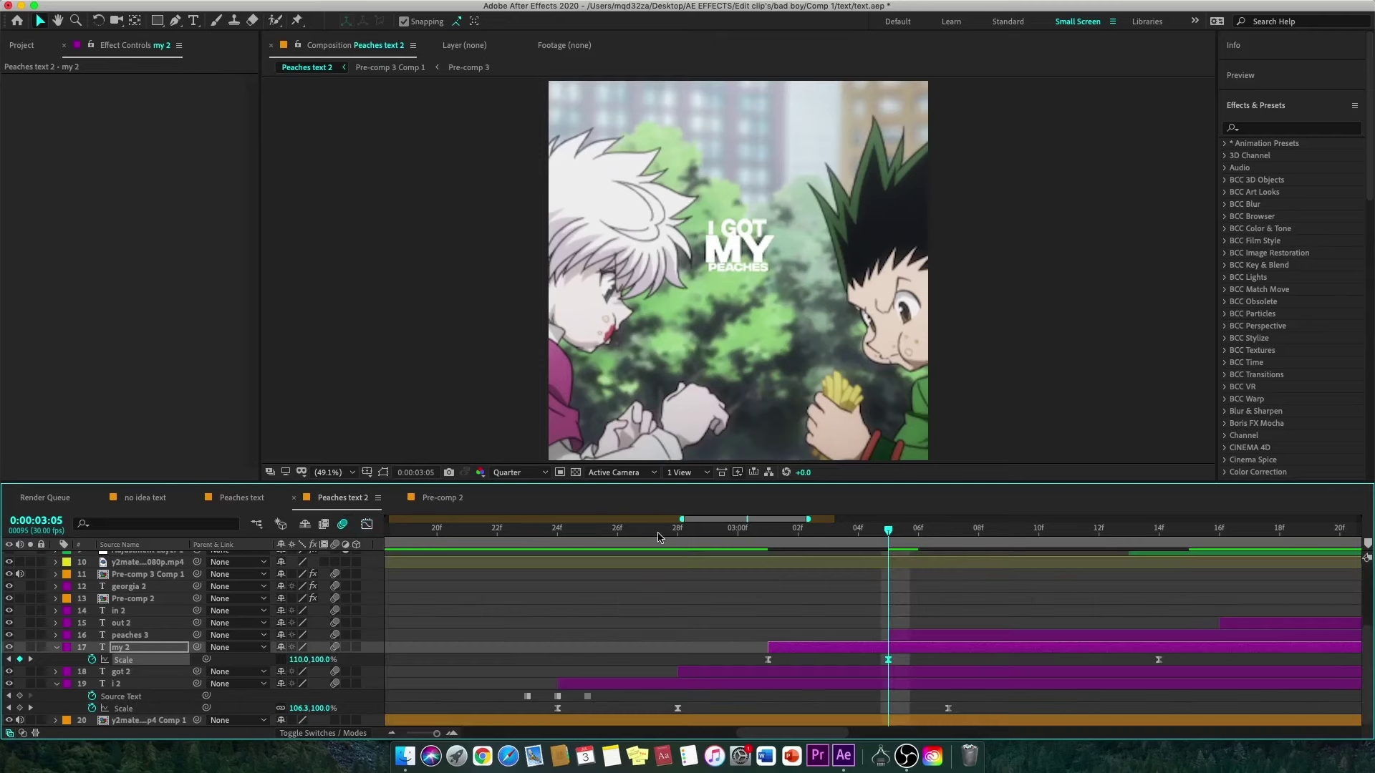
# Step: Inspect my 2's Source Text keyframes from frame 2:28, then return to 3:05
pyautogui.click(678, 531)
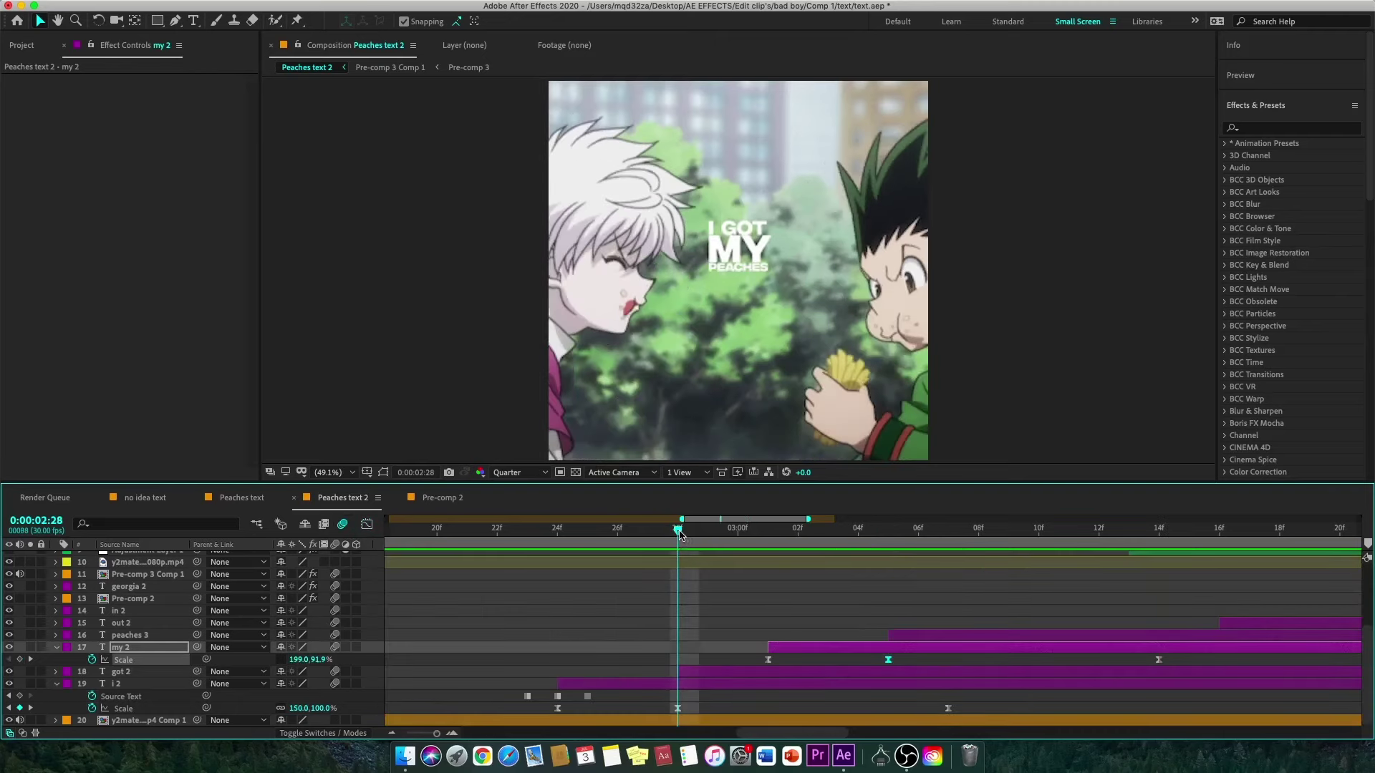
pyautogui.press('u')
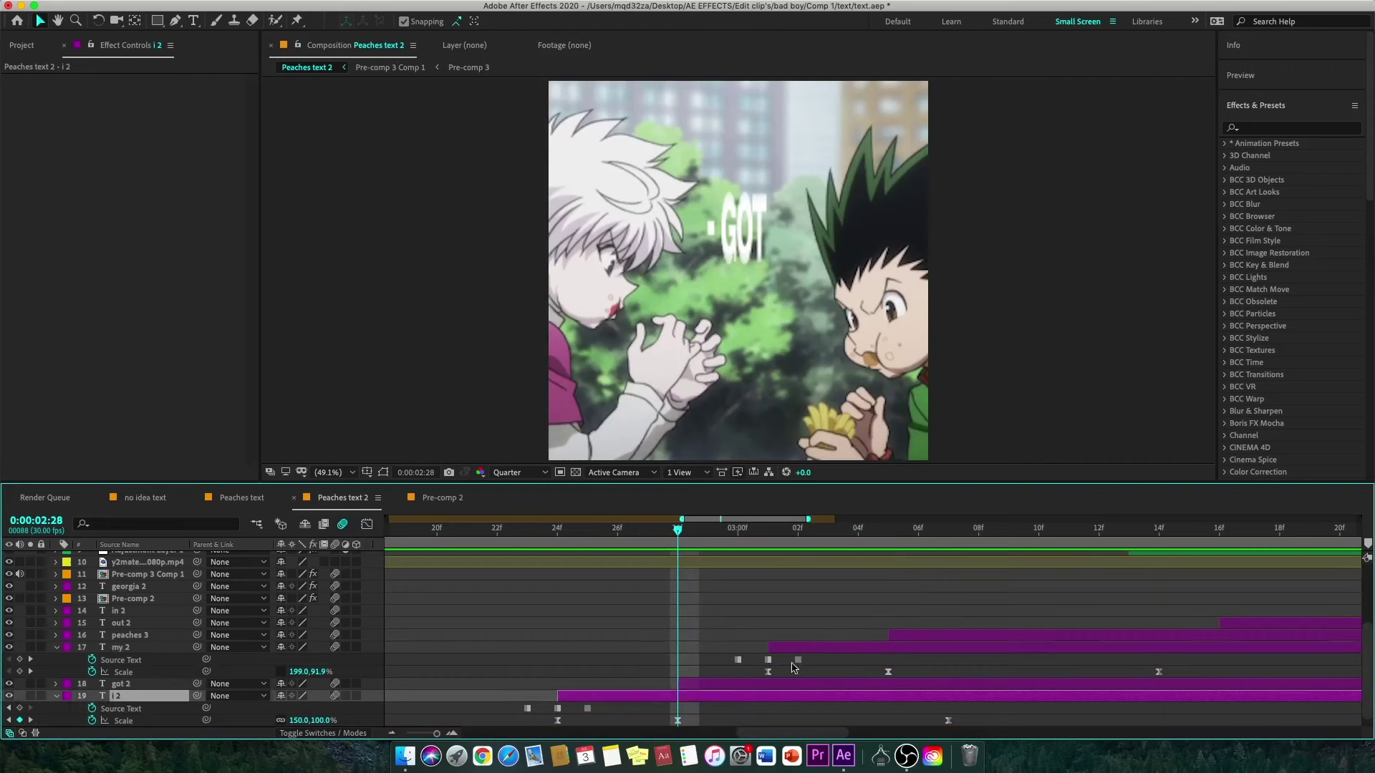
pyautogui.scroll(1, 799, 668)
pyautogui.click(799, 671)
pyautogui.press('u')
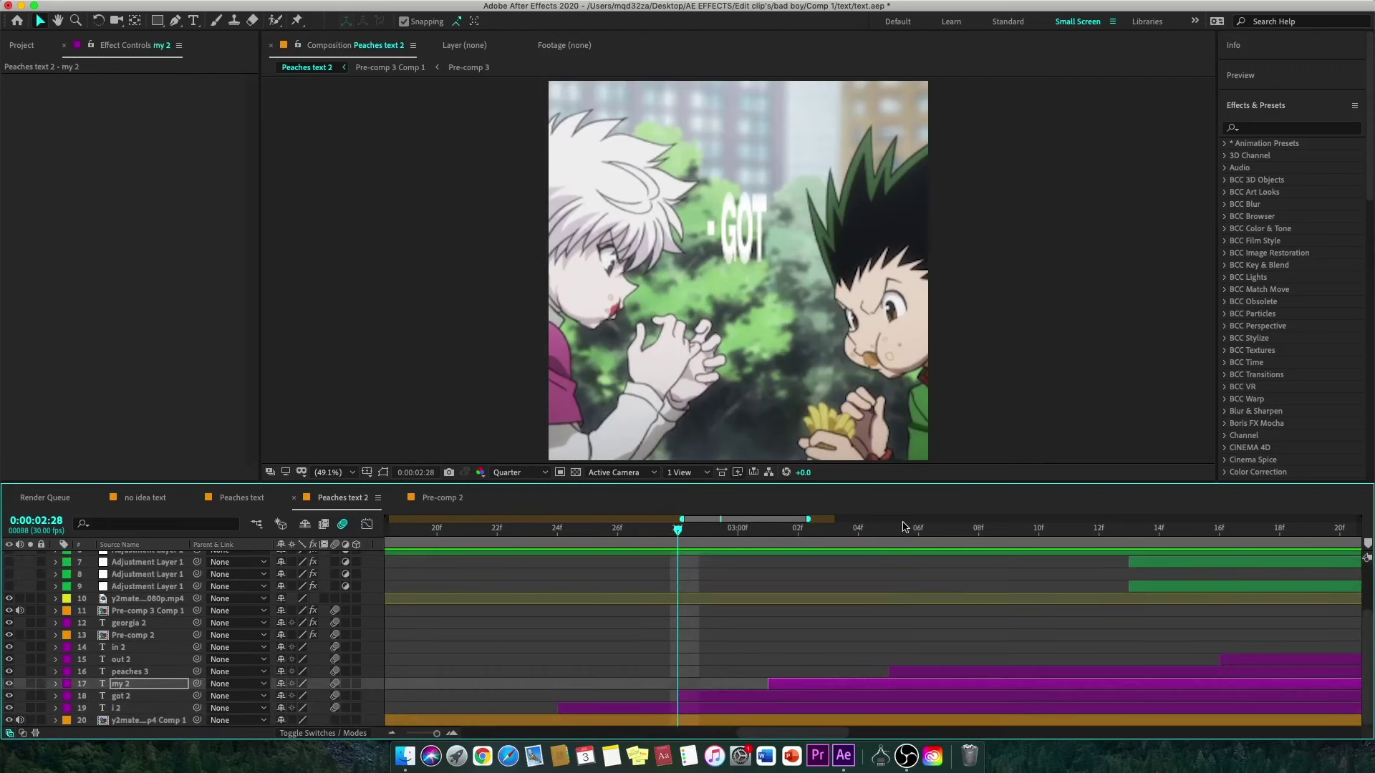
pyautogui.click(889, 529)
# Step: Review got 2's Scale keyframes and scrub the frames just after 3:05
pyautogui.click(908, 675)
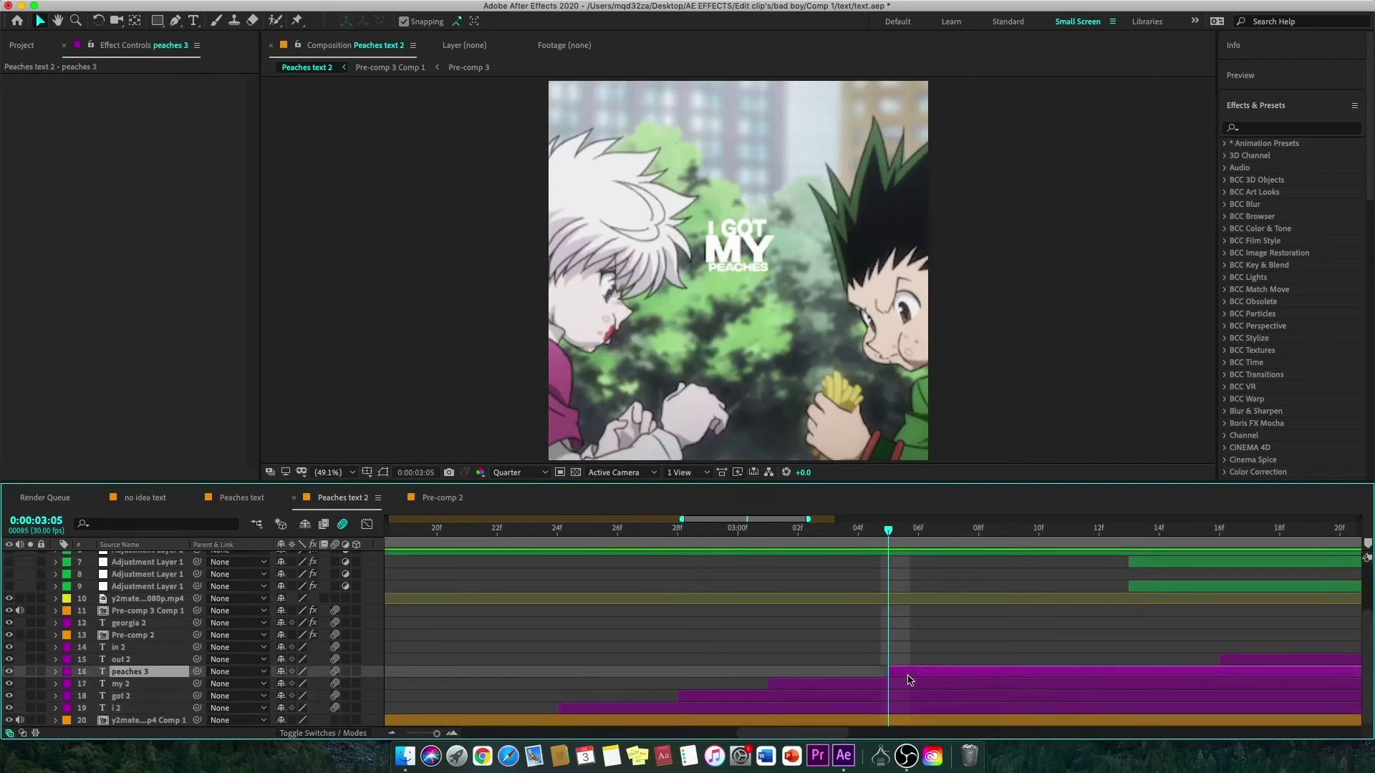
pyautogui.click(827, 698)
pyautogui.press('u')
pyautogui.moveTo(659, 693); pyautogui.dragTo(1029, 706)
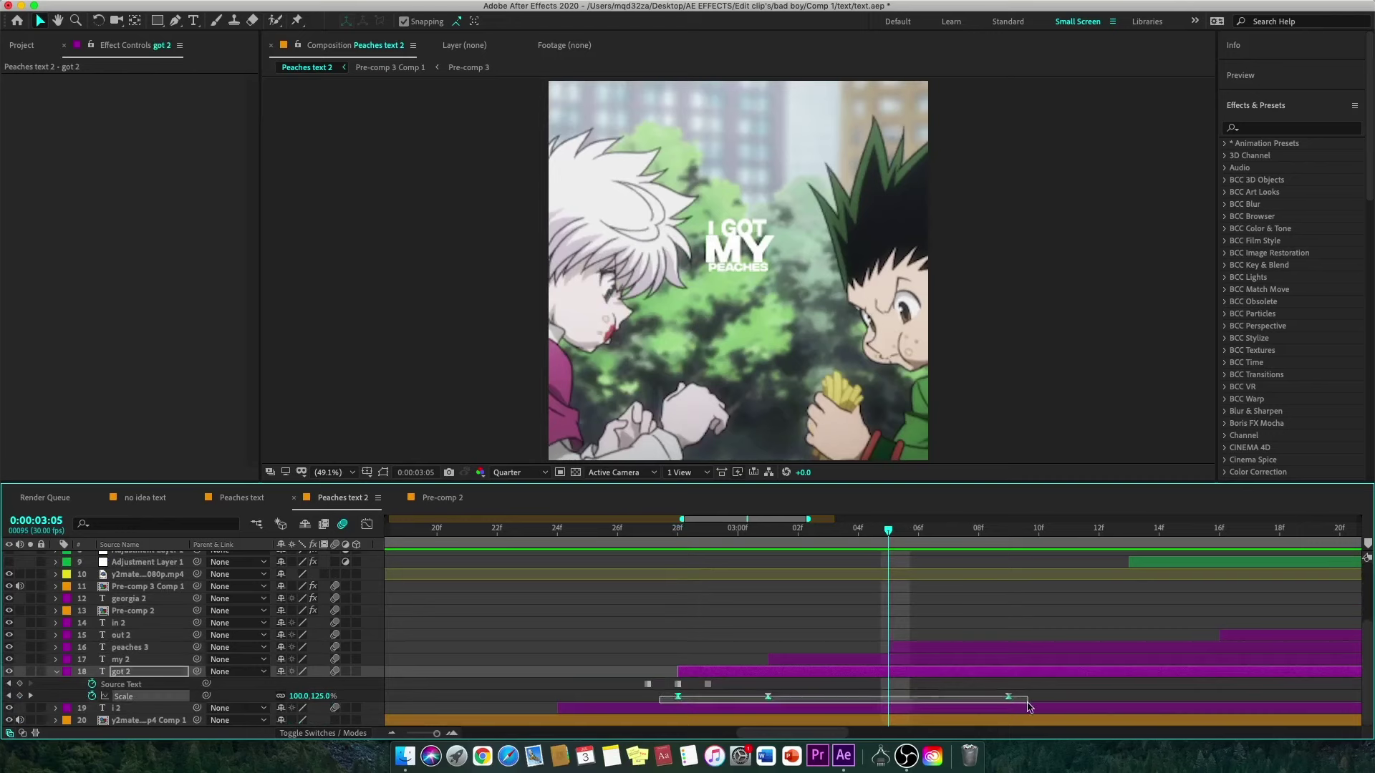
pyautogui.click(920, 650)
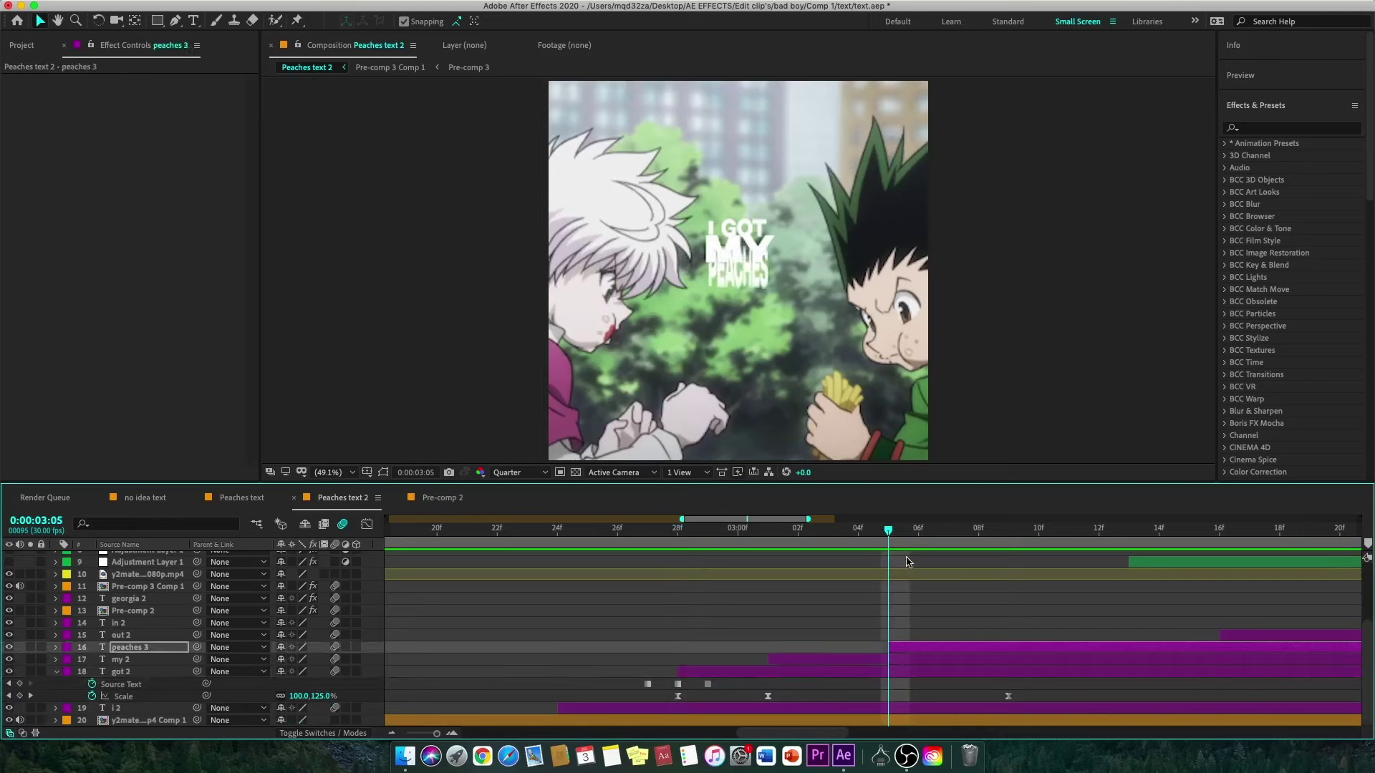
pyautogui.moveTo(891, 534); pyautogui.dragTo(948, 534)
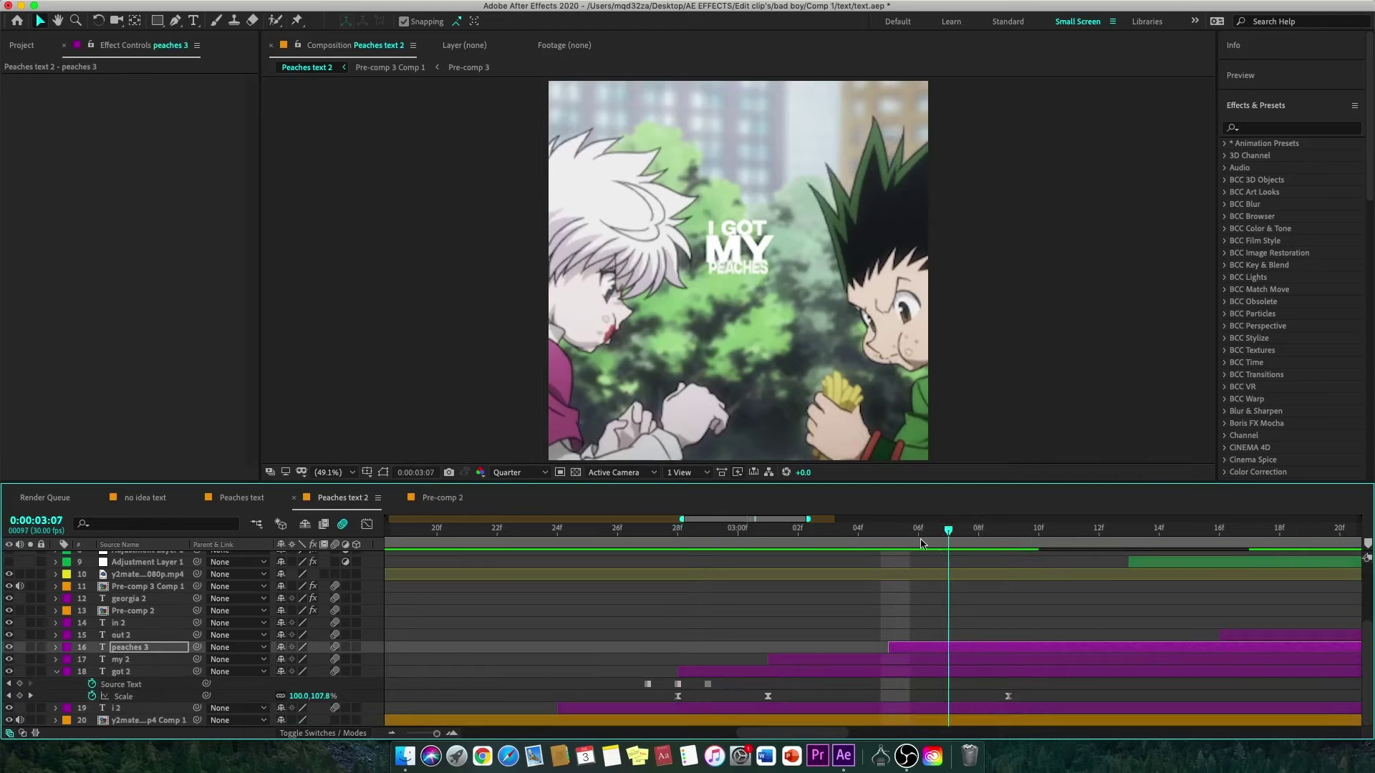
pyautogui.press('pageup')
pyautogui.press('pageup')
pyautogui.click(881, 668)
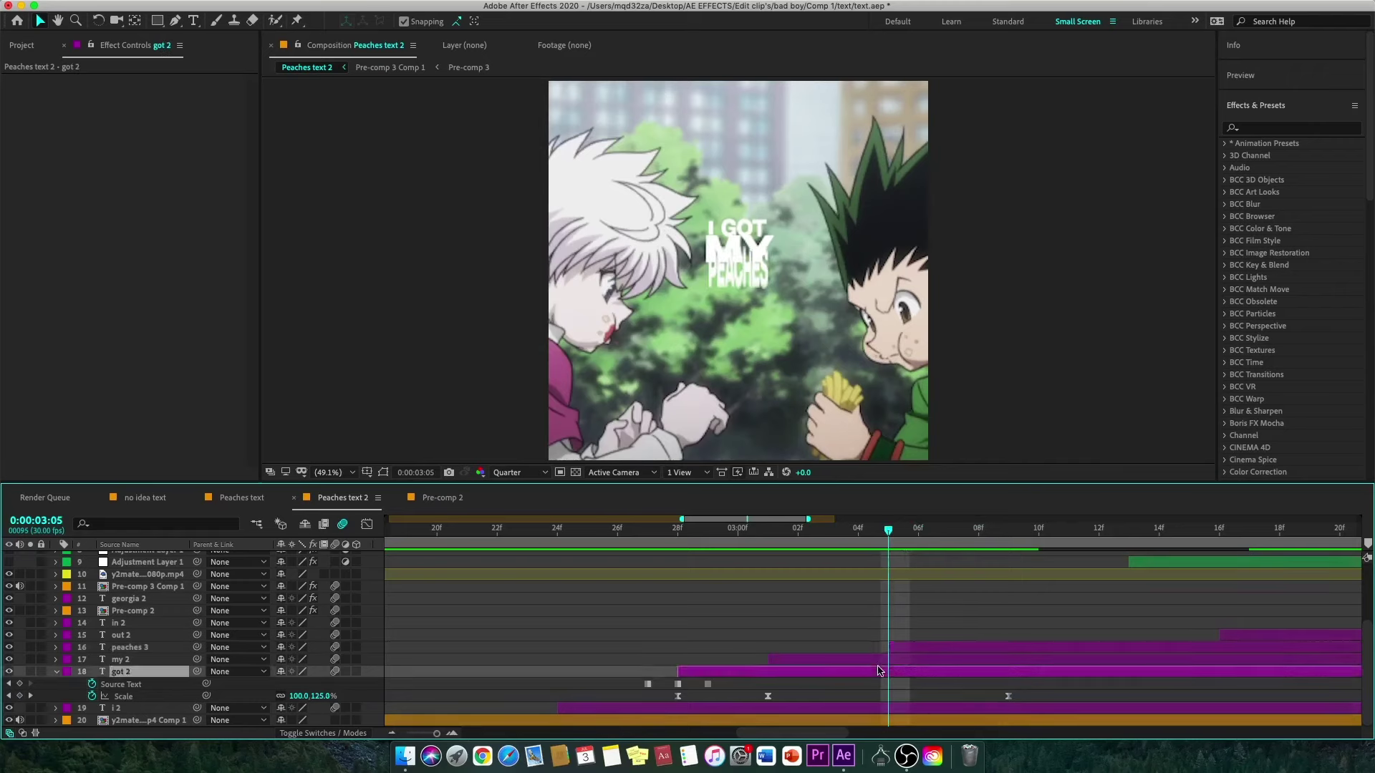
pyautogui.press('u')
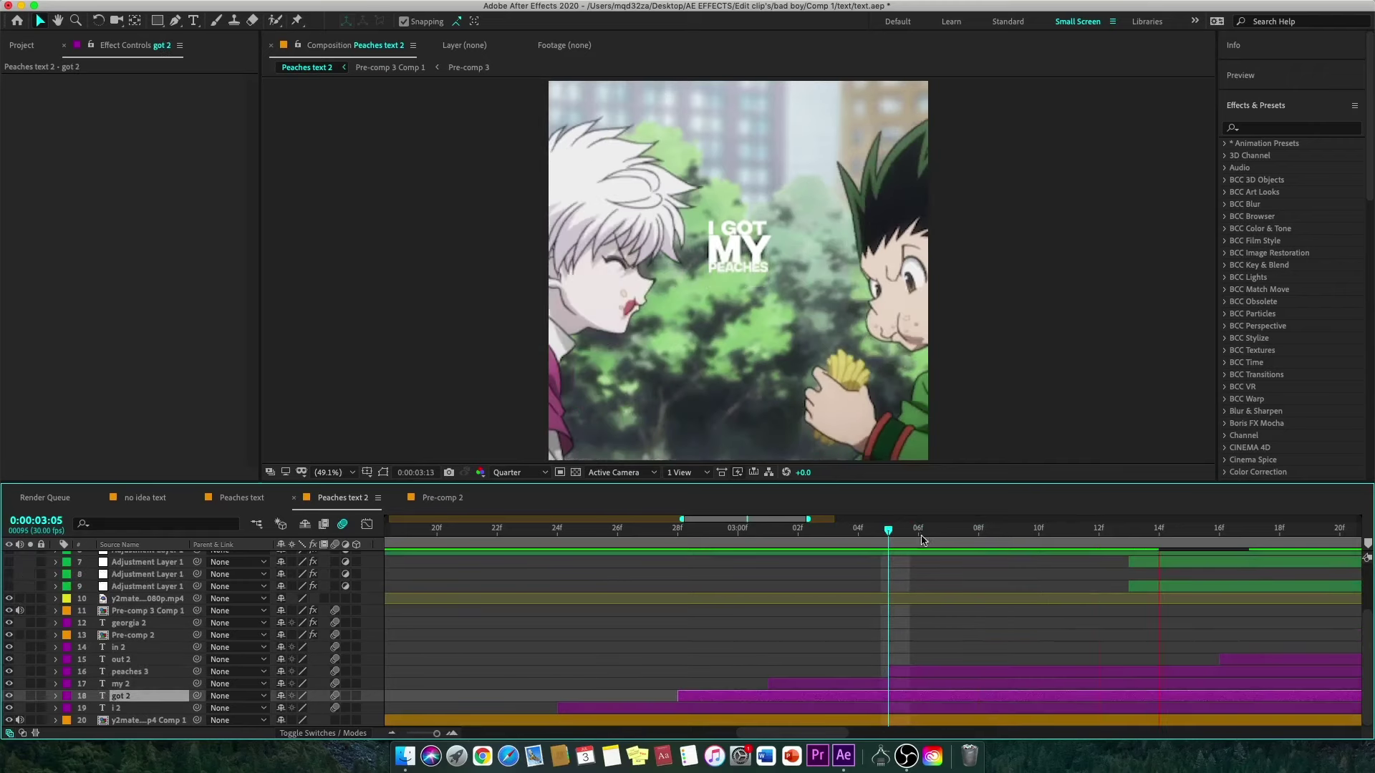
# Step: Advance to 3:16 where OUT appears and select my 2's three Scale keyframes, then out 2
pyautogui.hotkey('shift', 'pagedown')
pyautogui.press('pagedown')
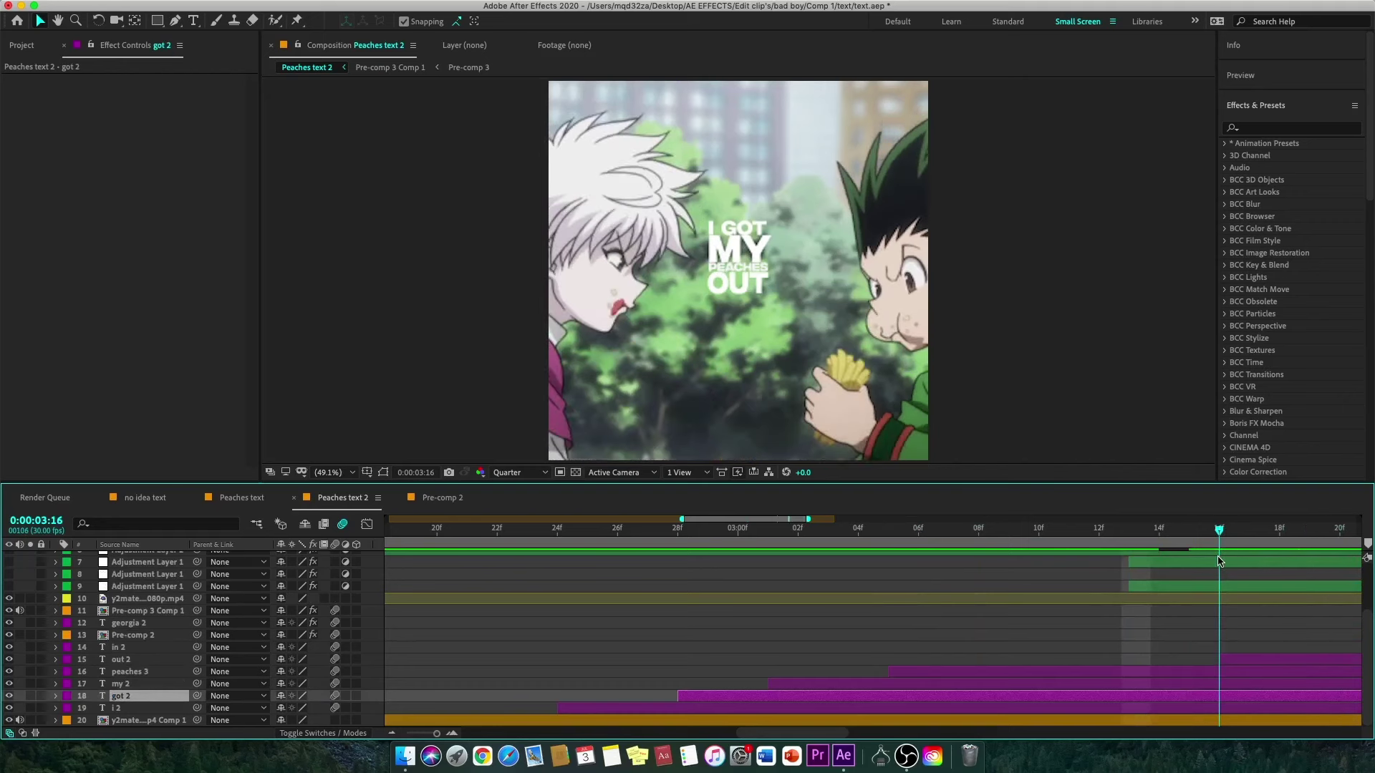
pyautogui.click(766, 682)
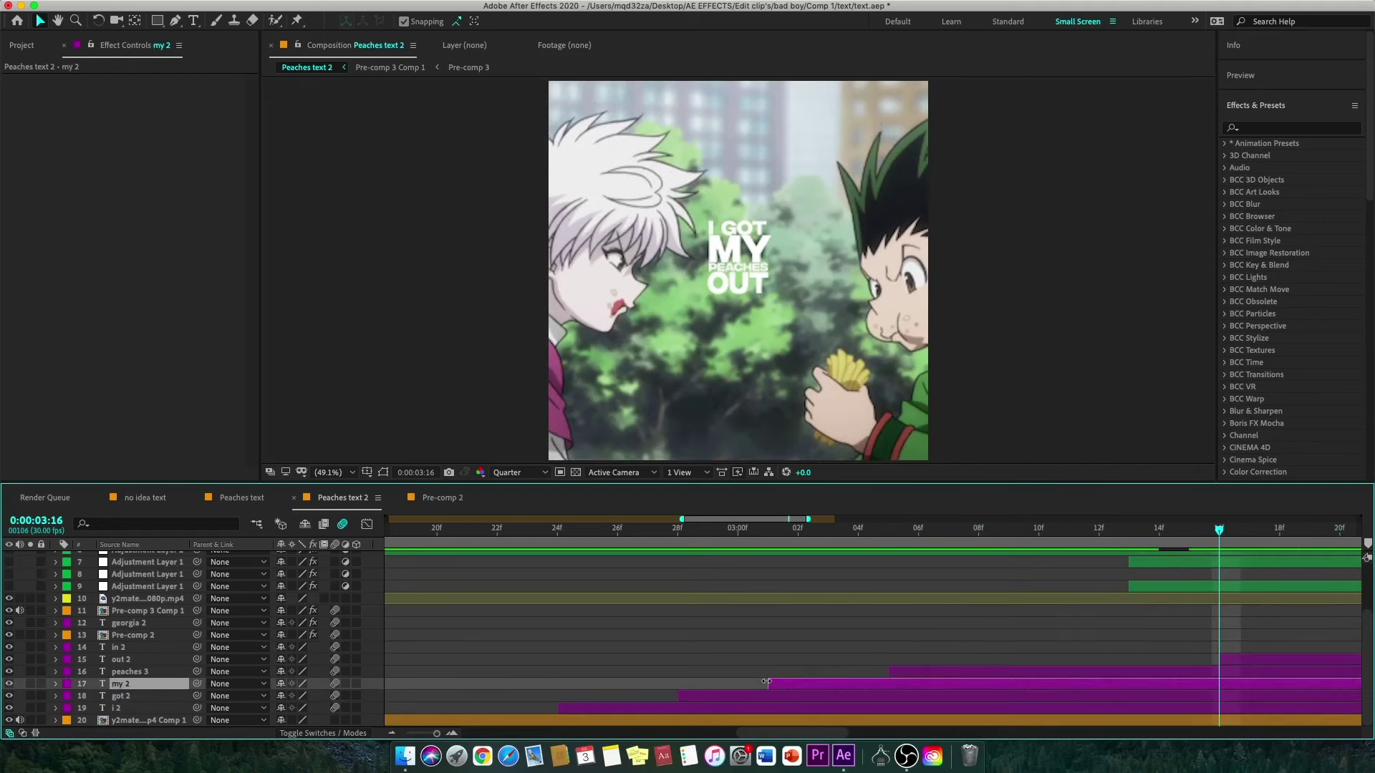
pyautogui.press('u')
pyautogui.moveTo(751, 696); pyautogui.dragTo(1179, 707)
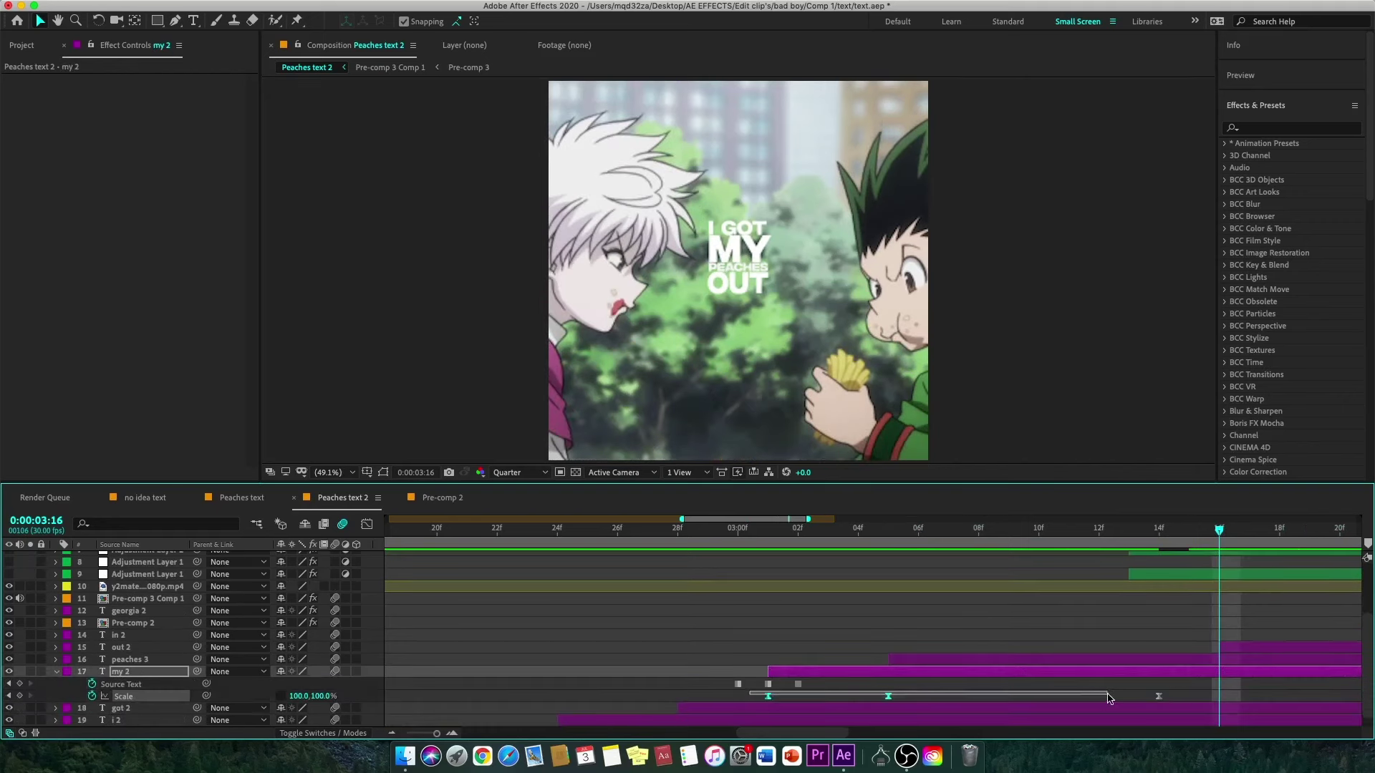
pyautogui.click(1230, 652)
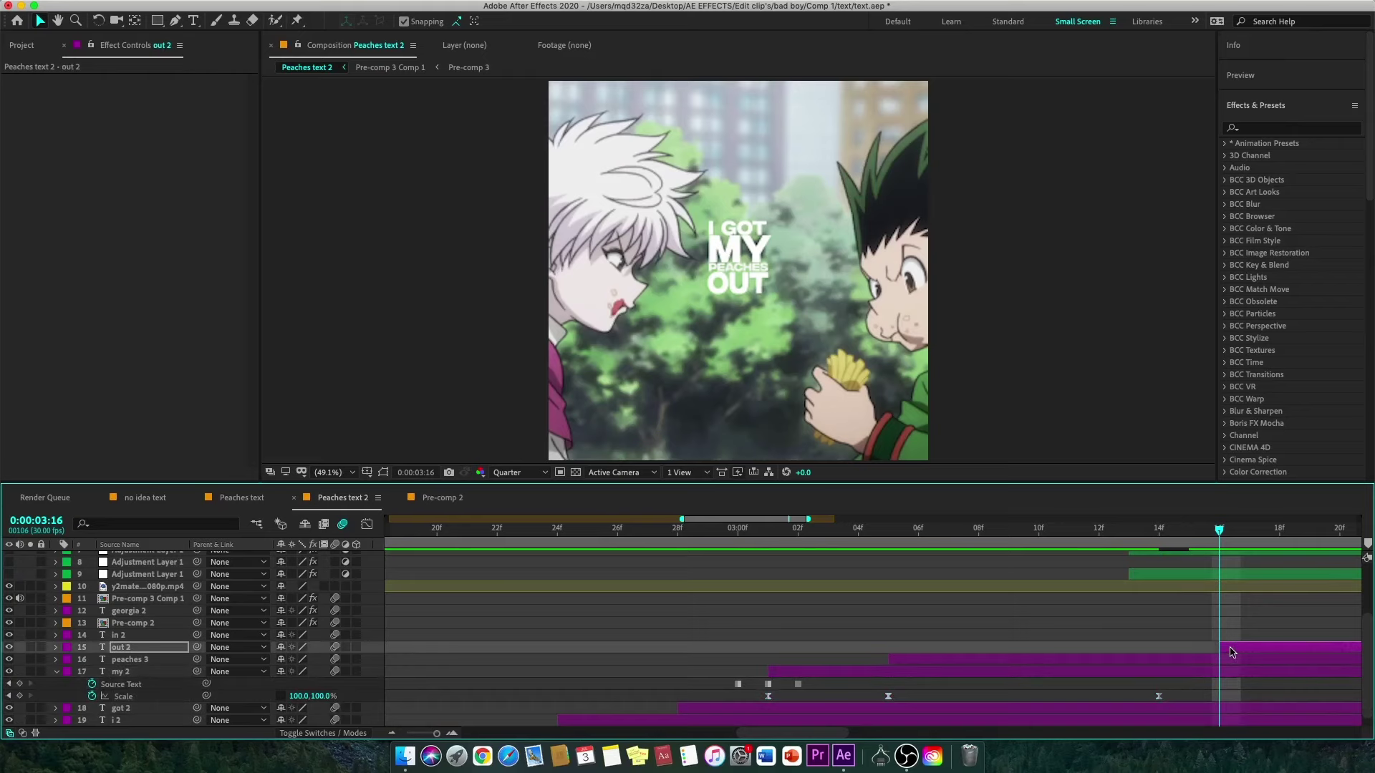
pyautogui.moveTo(833, 734); pyautogui.dragTo(866, 734)
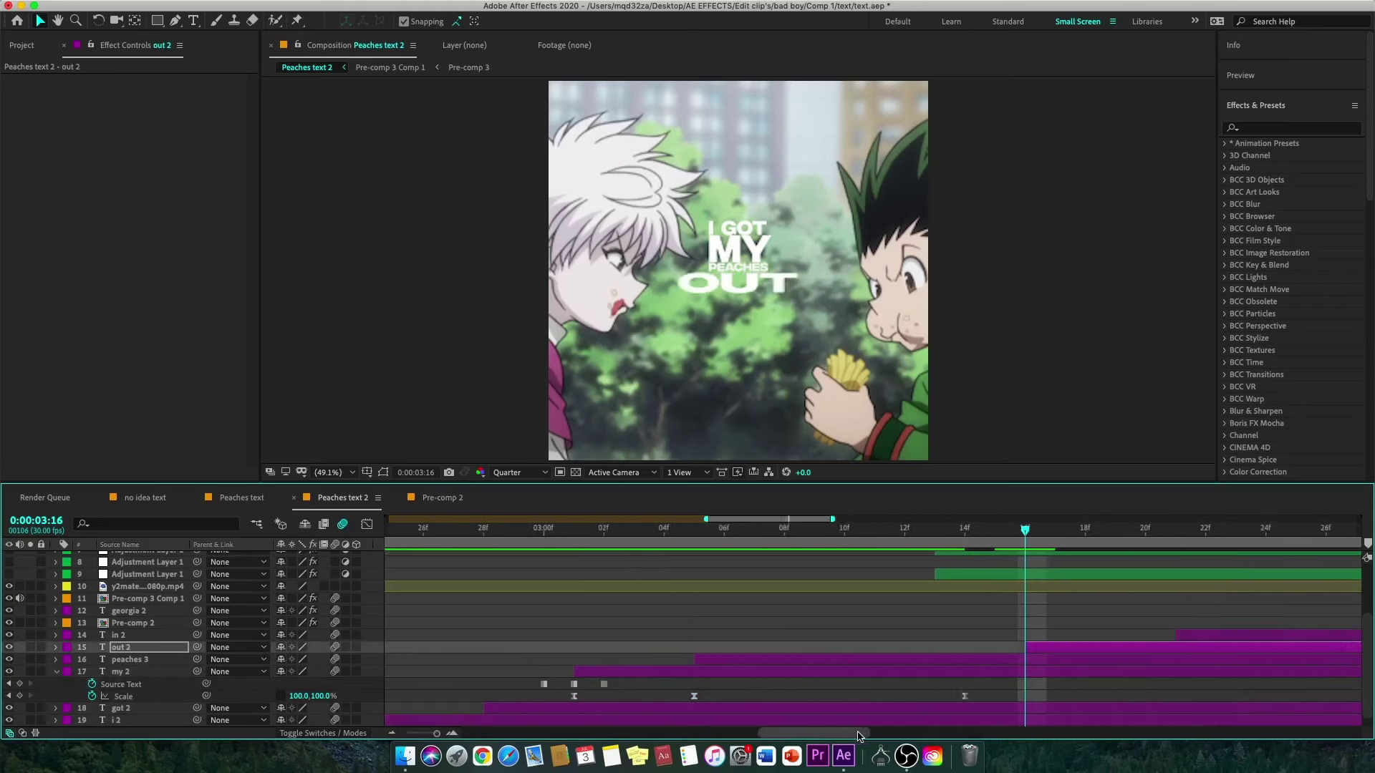
# Step: Scrub from 3:11 to 3:21 where IN appears and shift a peaches 3 Scale keyframe
pyautogui.click(779, 530)
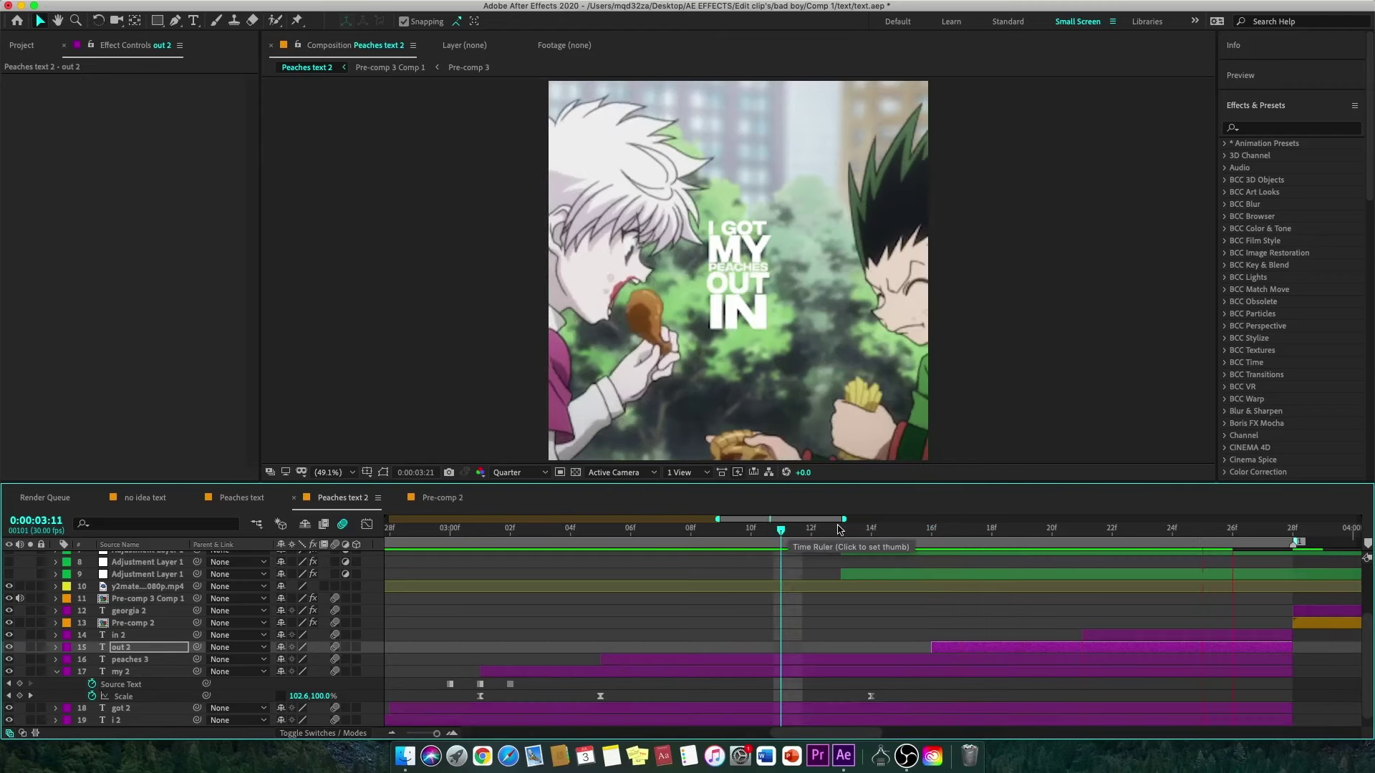
pyautogui.moveTo(779, 529); pyautogui.dragTo(1080, 577)
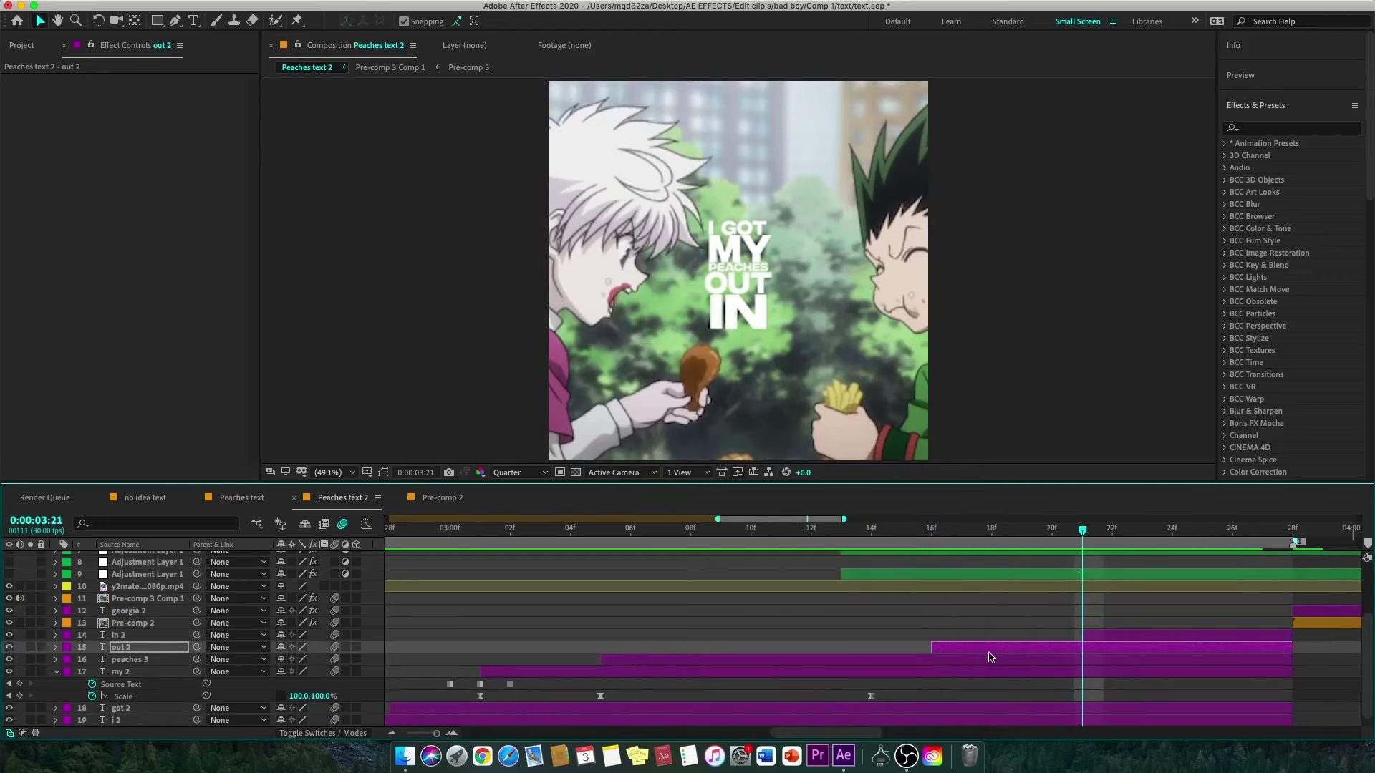
pyautogui.click(1090, 636)
pyautogui.click(1005, 660)
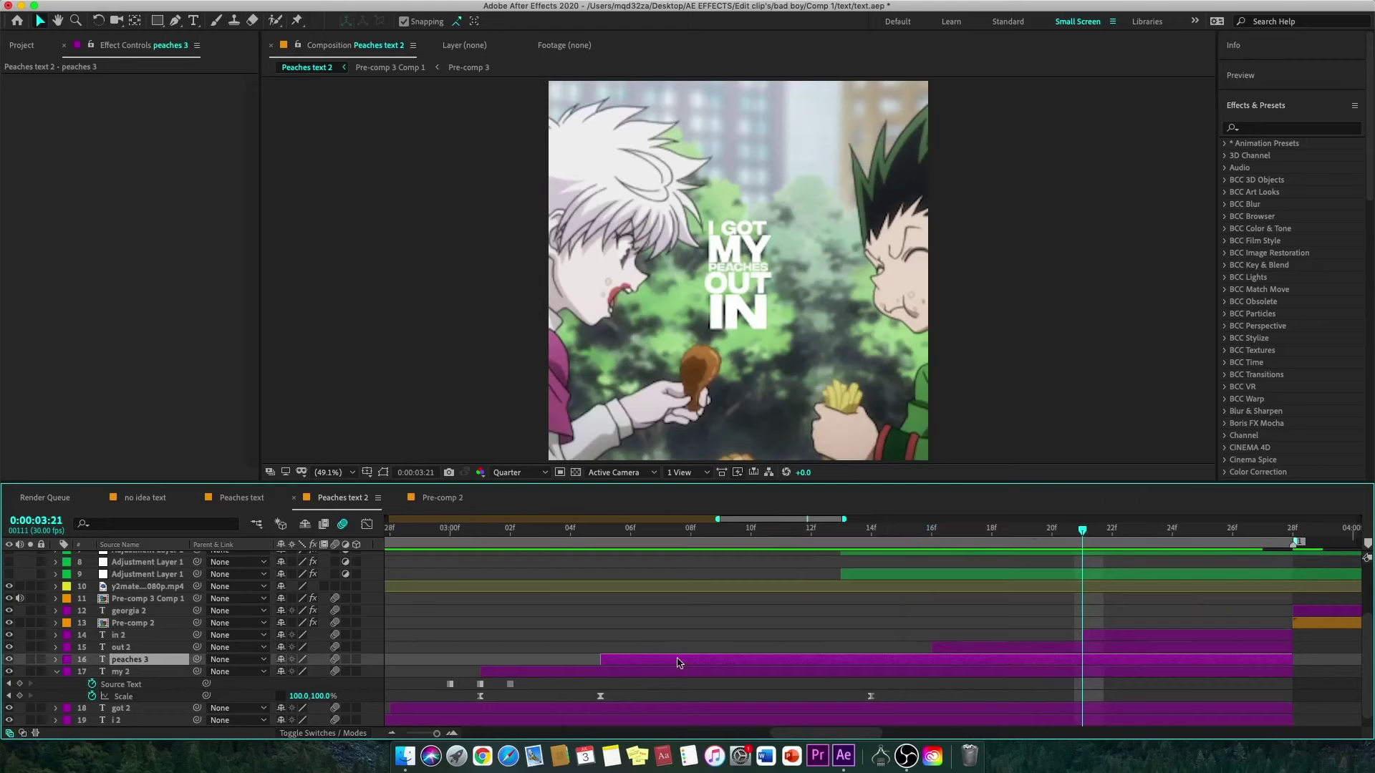
pyautogui.press('u')
pyautogui.moveTo(871, 684); pyautogui.dragTo(936, 690)
# Step: Check the in 2 layer's keyframes and preview the word animation
pyautogui.click(1090, 637)
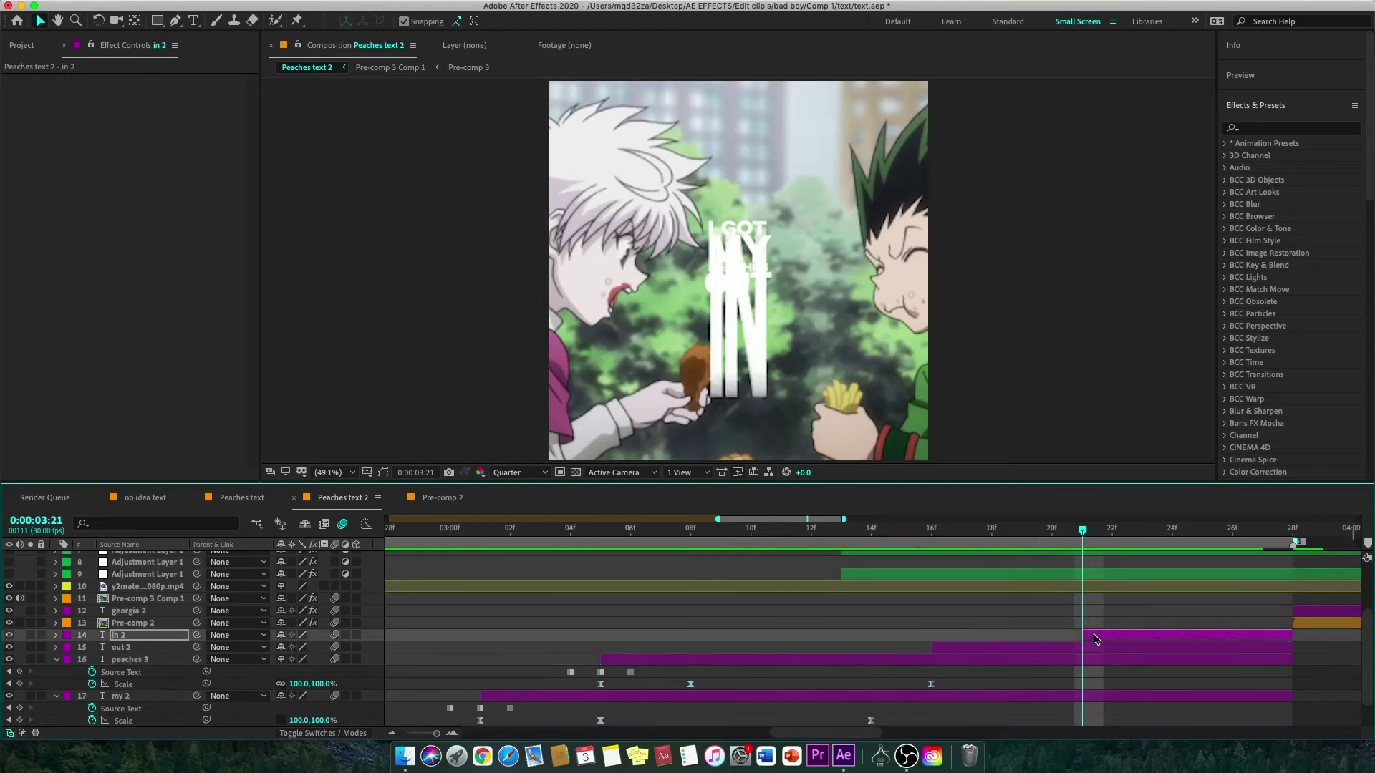
pyautogui.press('u')
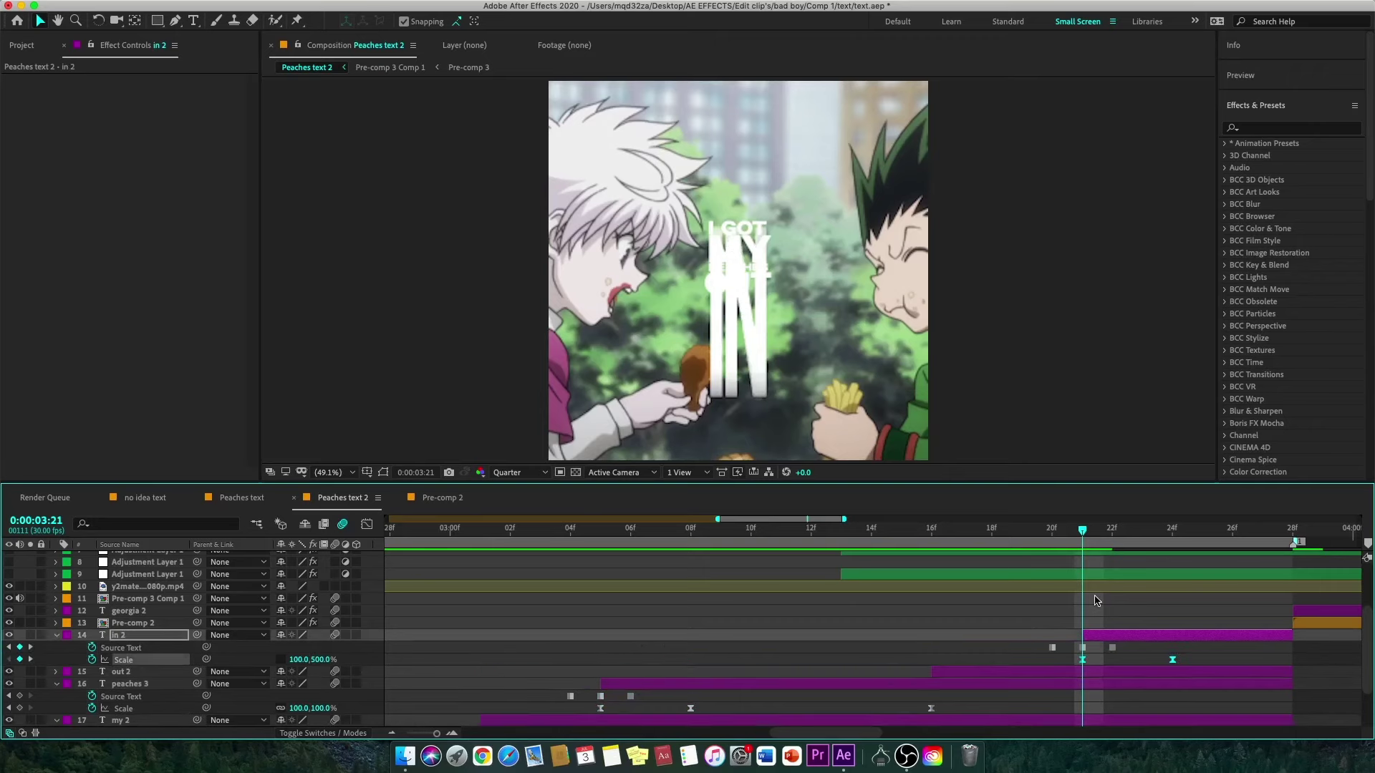
pyautogui.press('u')
pyautogui.press('space')
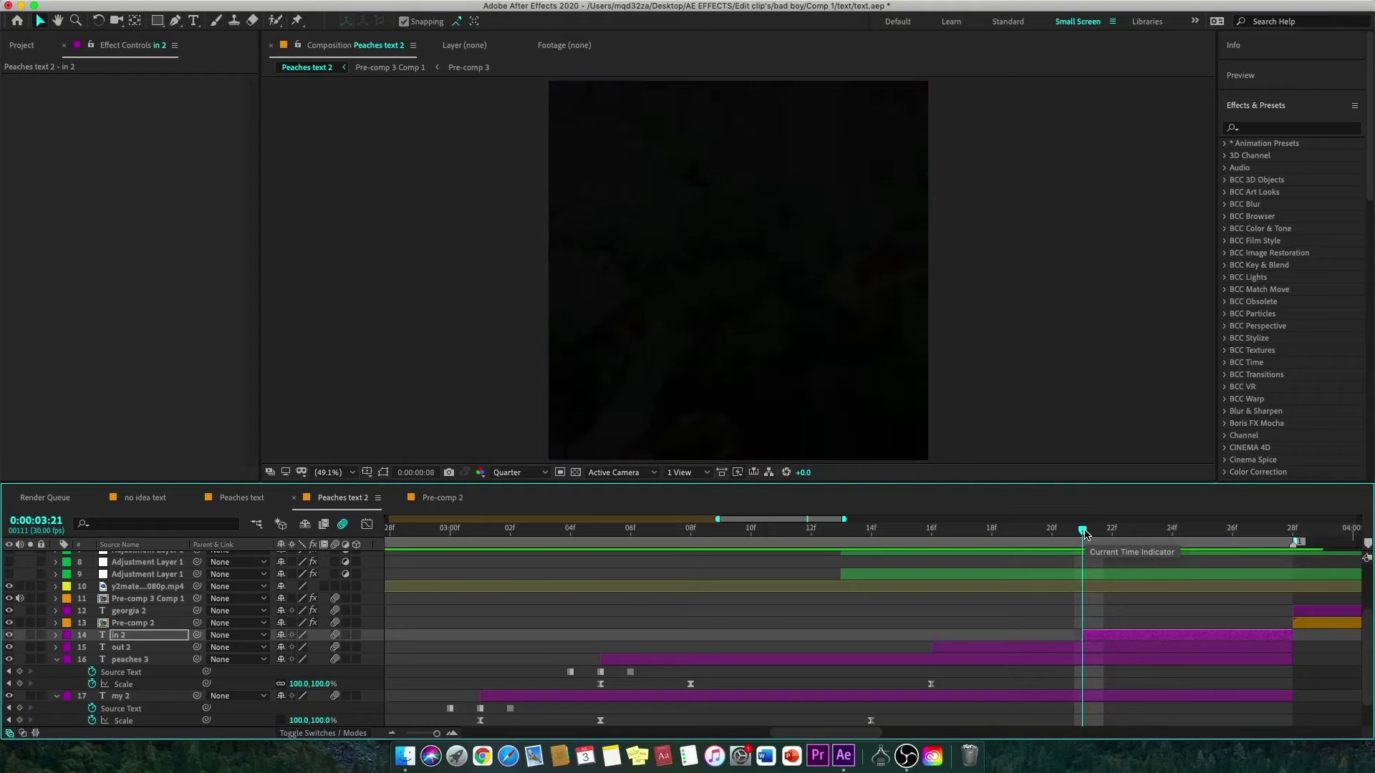
# Step: Collapse peaches 3 and select the my 2 word layer for text editing
pyautogui.click(803, 662)
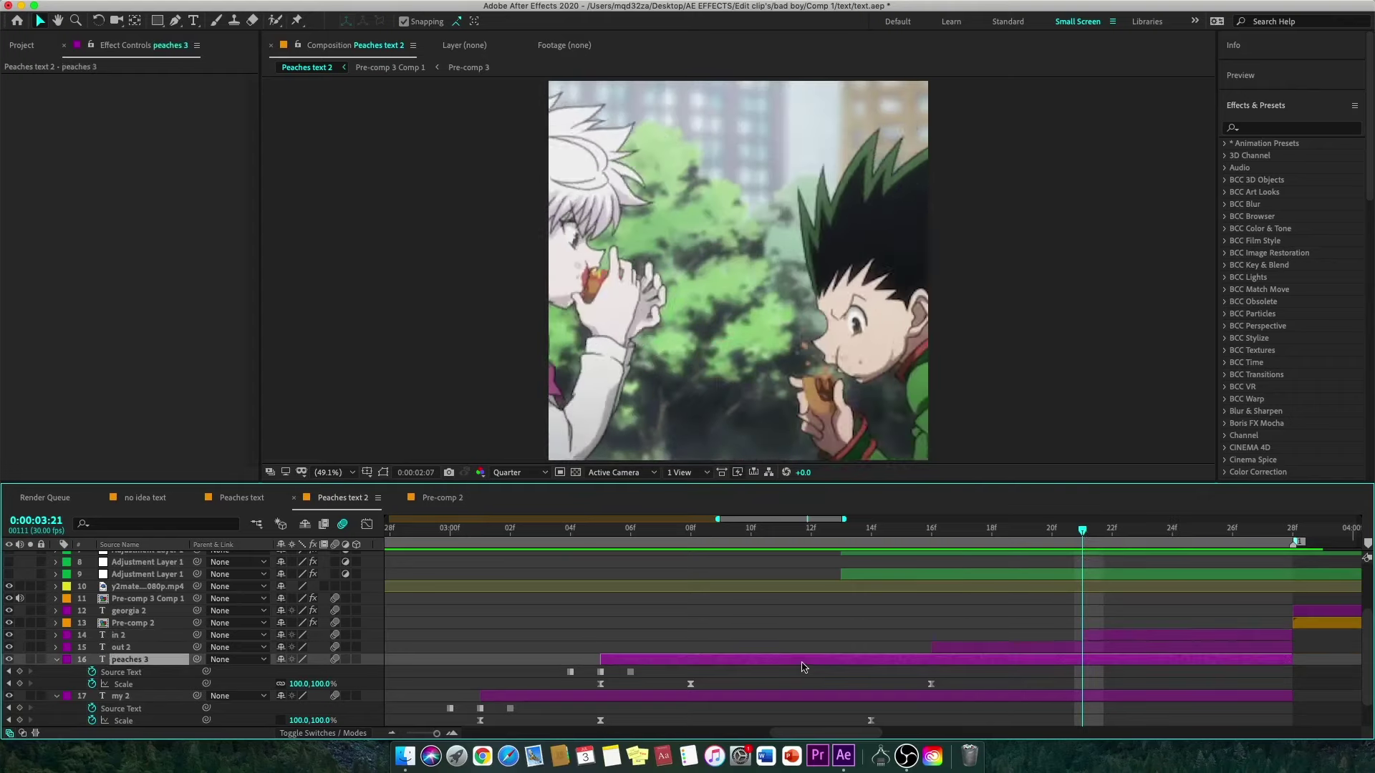
pyautogui.press('u')
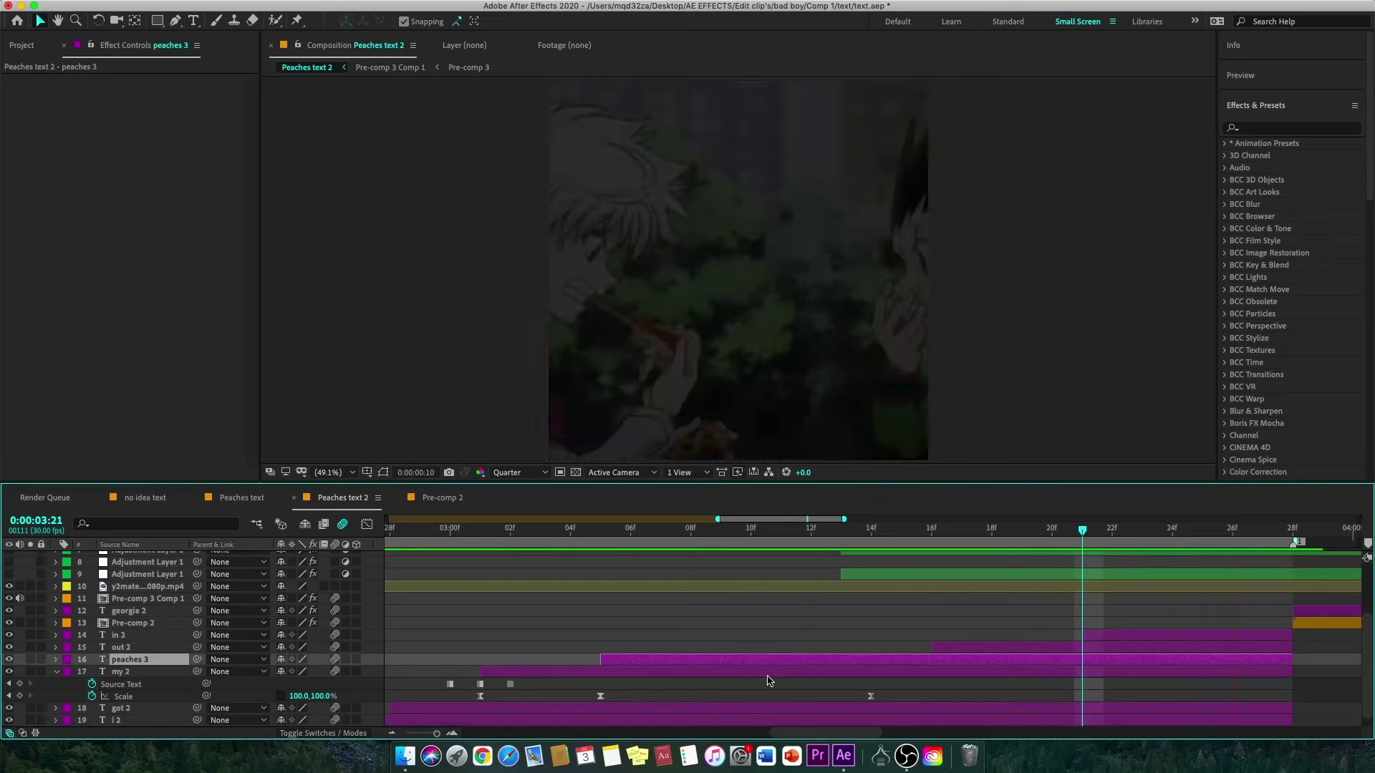
pyautogui.click(765, 675)
pyautogui.press('super+t')
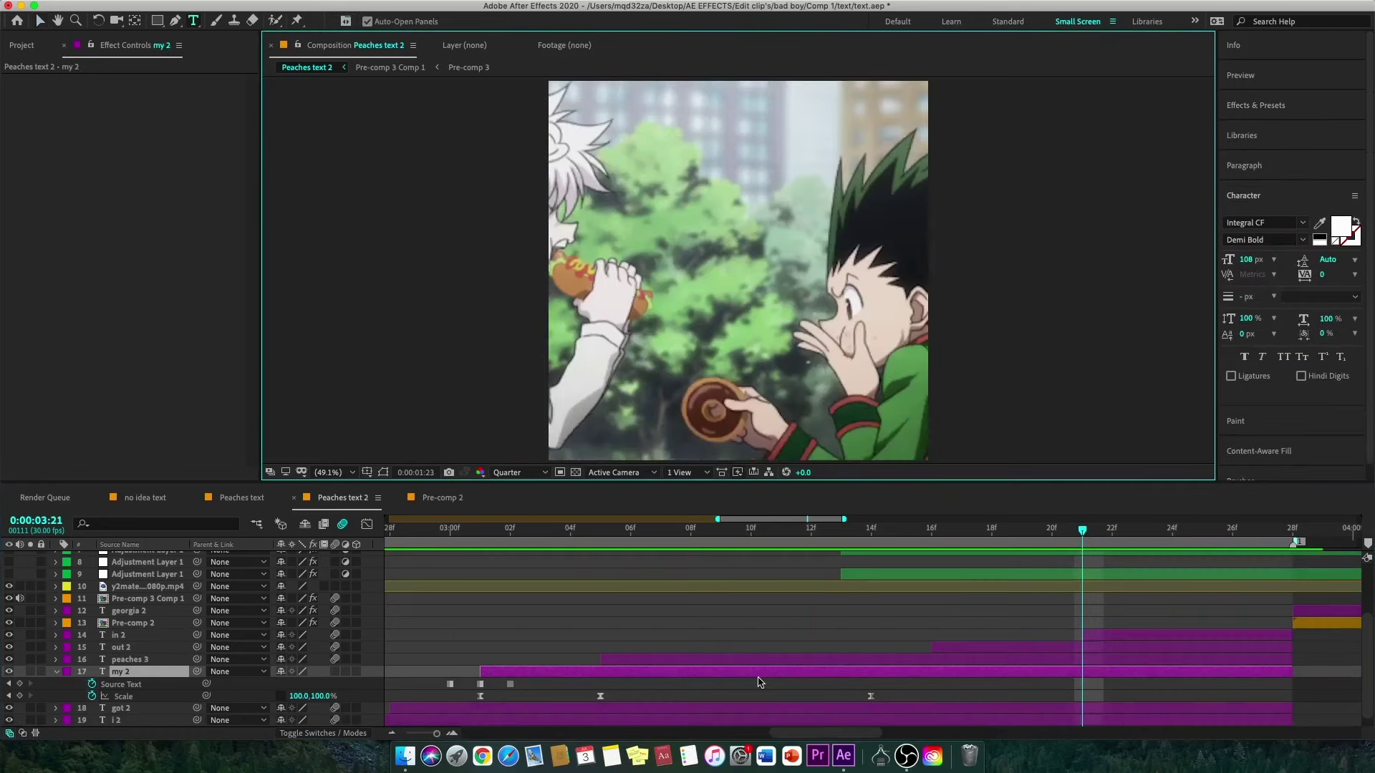
pyautogui.click(759, 680)
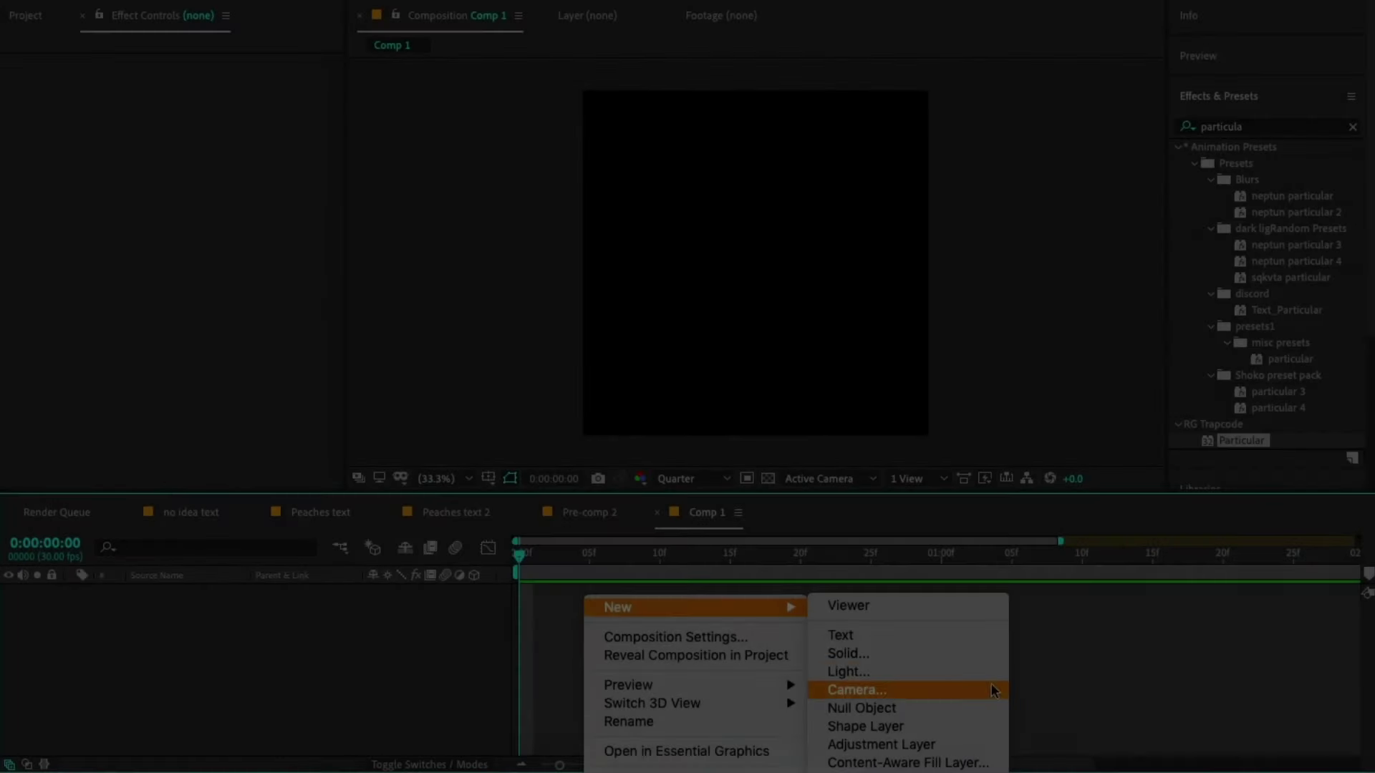
# Step: Create a new 1080×1080 black solid layer in Comp 1
pyautogui.click(931, 654)
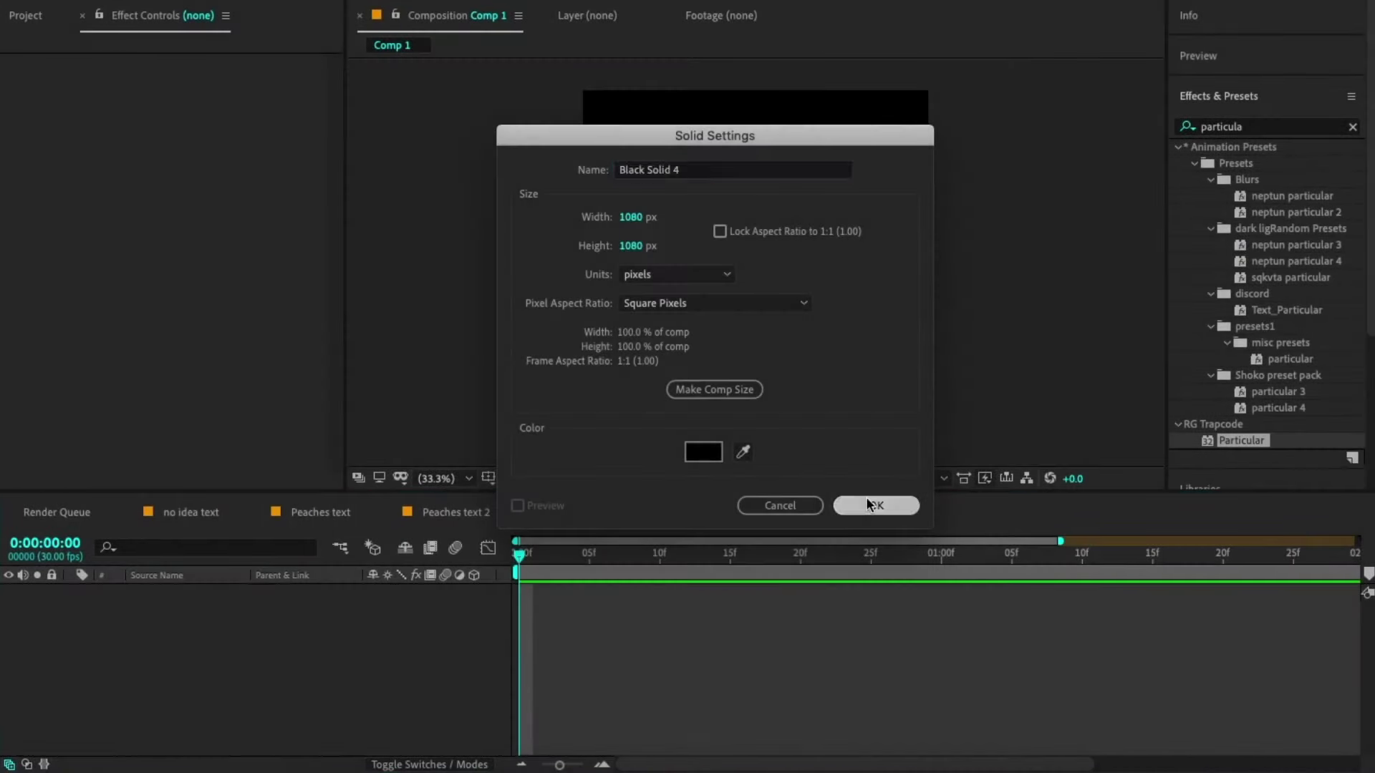
pyautogui.click(868, 501)
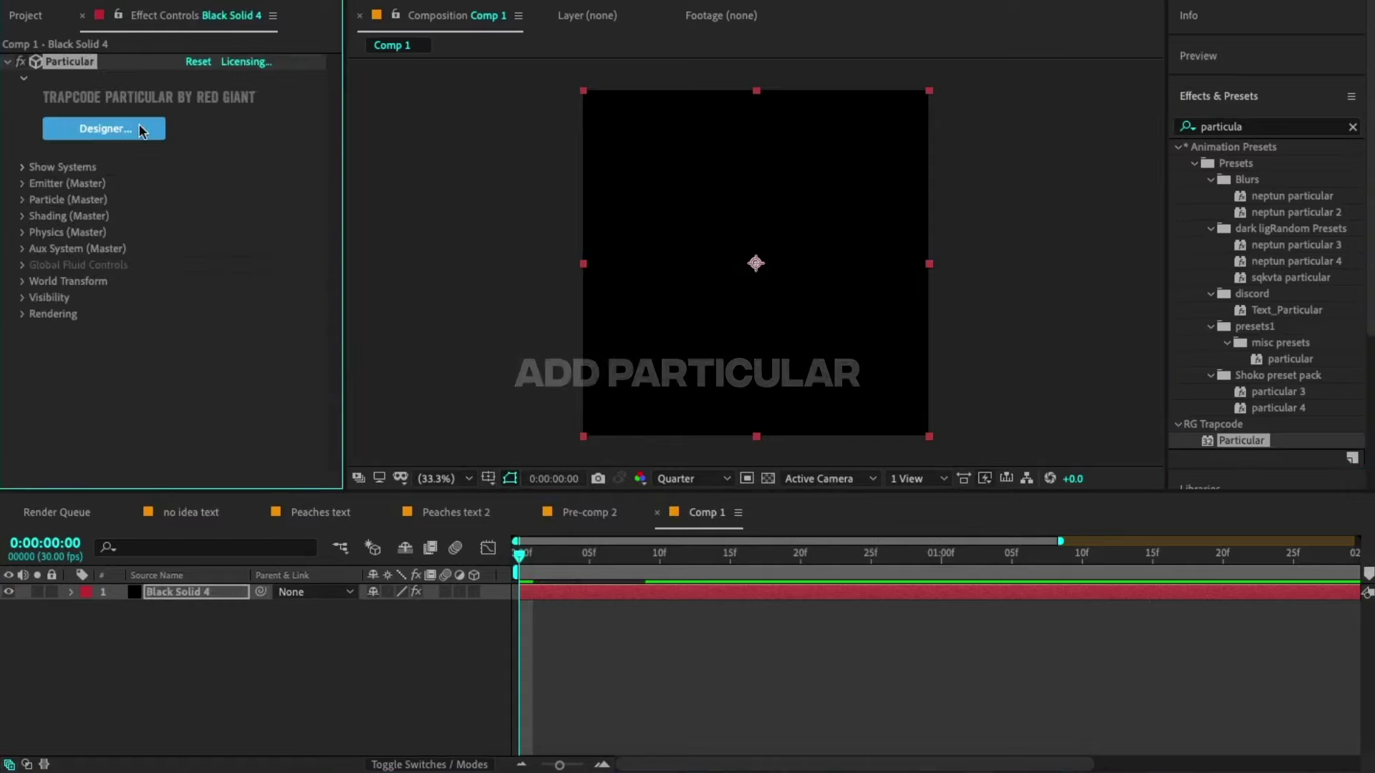
# Step: Apply the Explosion Trail with Gravity preset in Particular Designer
pyautogui.click(141, 130)
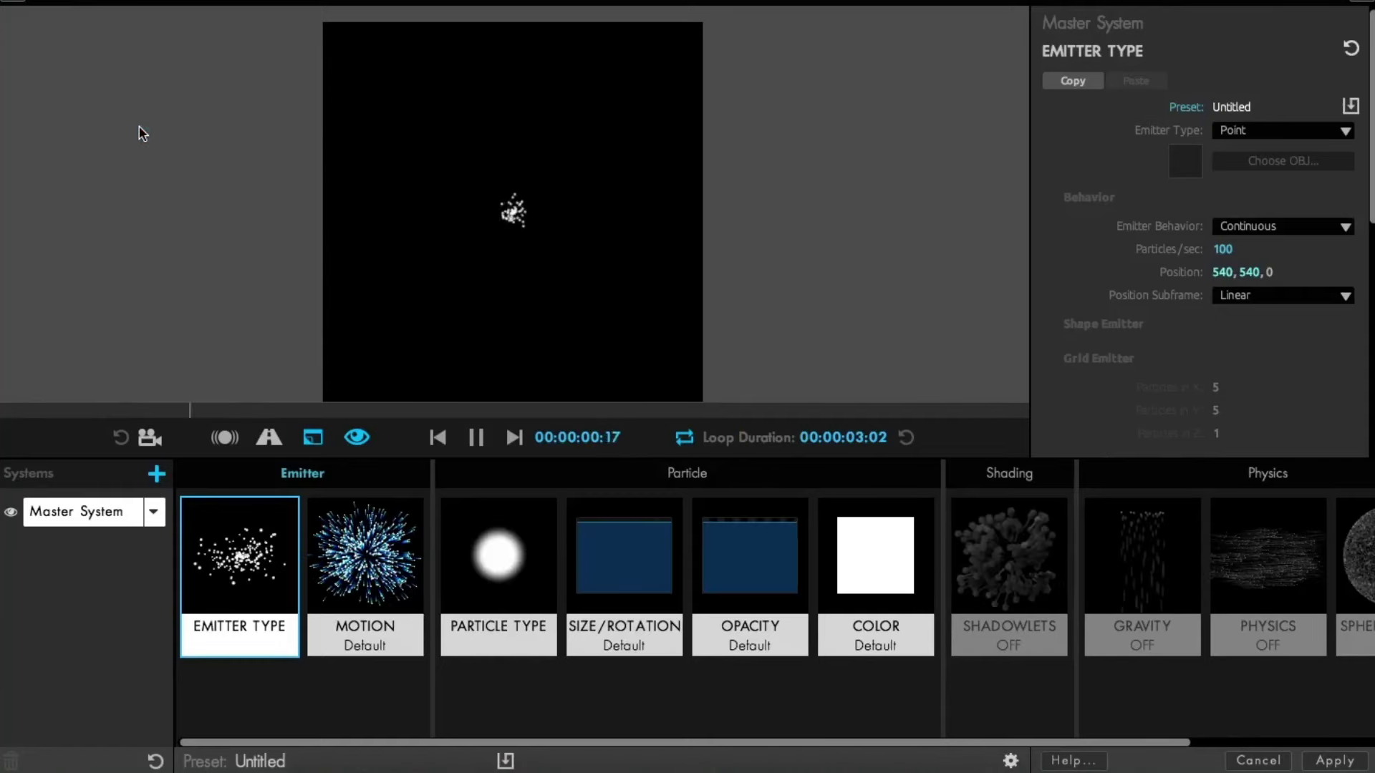
pyautogui.moveTo(21, 272)
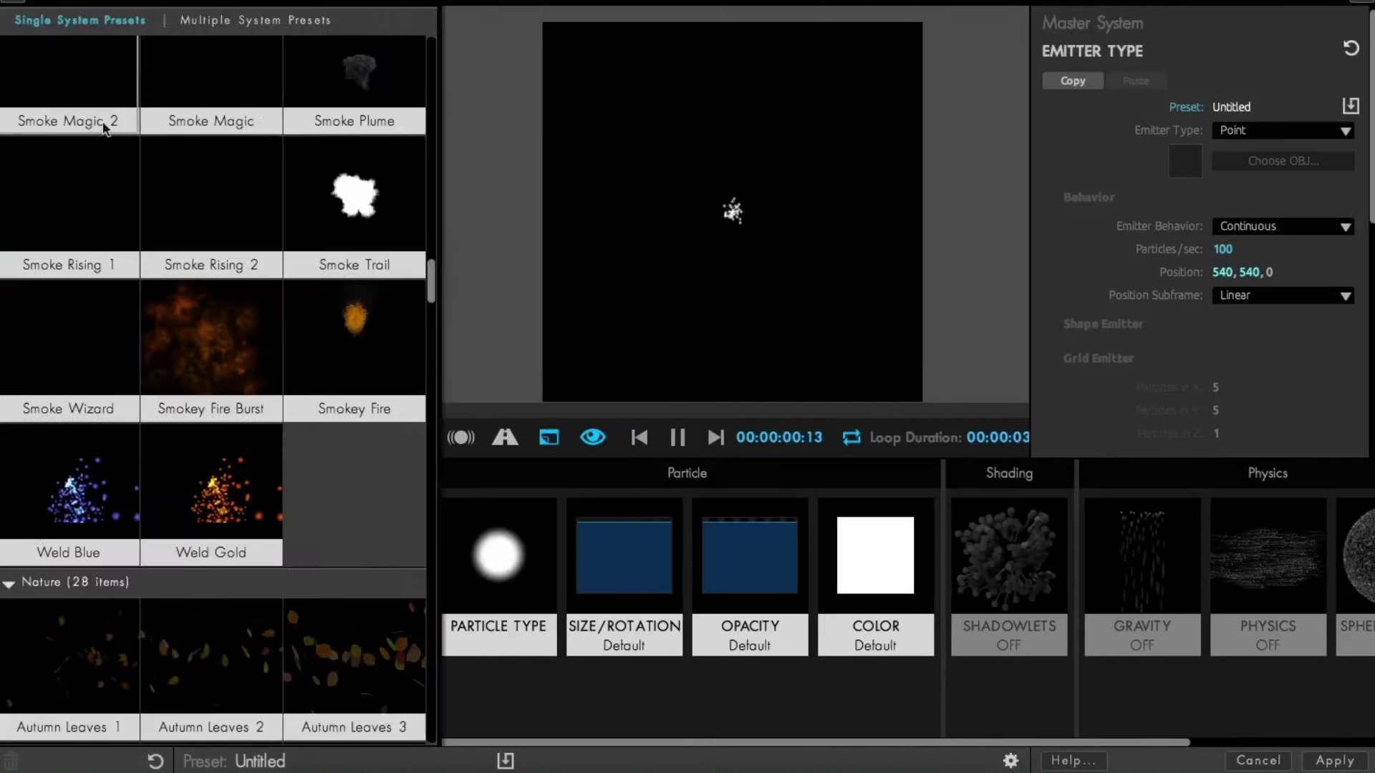
pyautogui.scroll(2, 152, 251)
pyautogui.scroll(3, 153, 250)
pyautogui.scroll(3, 154, 254)
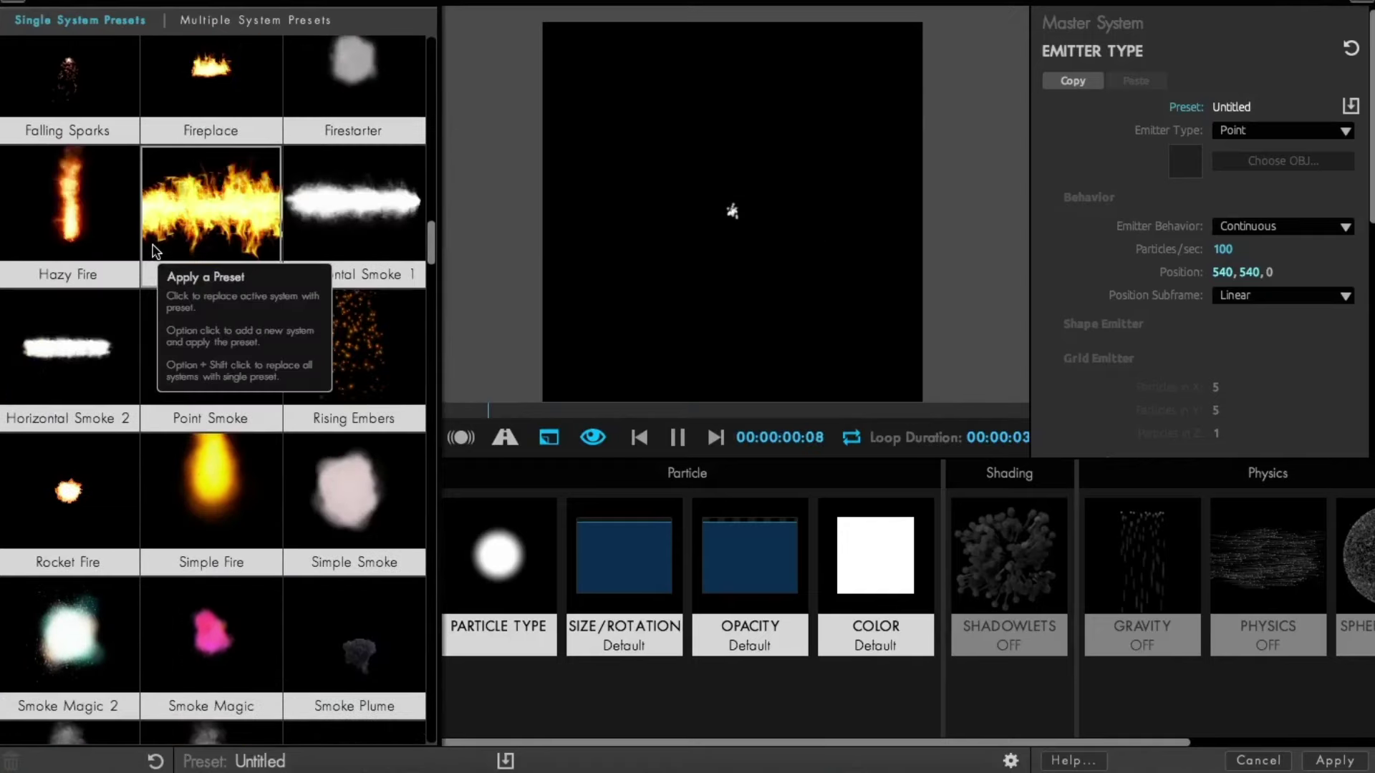
pyautogui.scroll(3, 154, 256)
pyautogui.scroll(3, 176, 258)
pyautogui.scroll(1, 176, 258)
pyautogui.scroll(4, 176, 257)
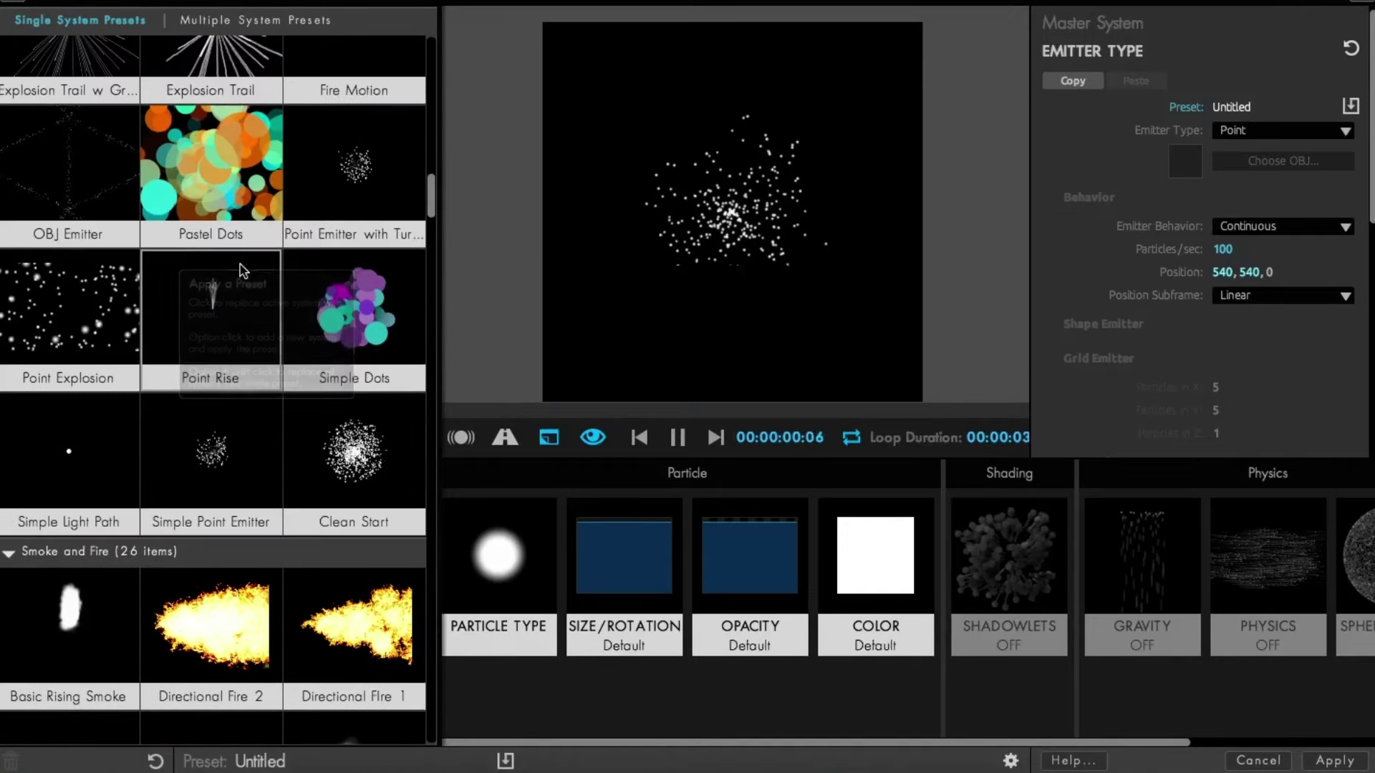
pyautogui.scroll(1, 54, 148)
pyautogui.click(54, 149)
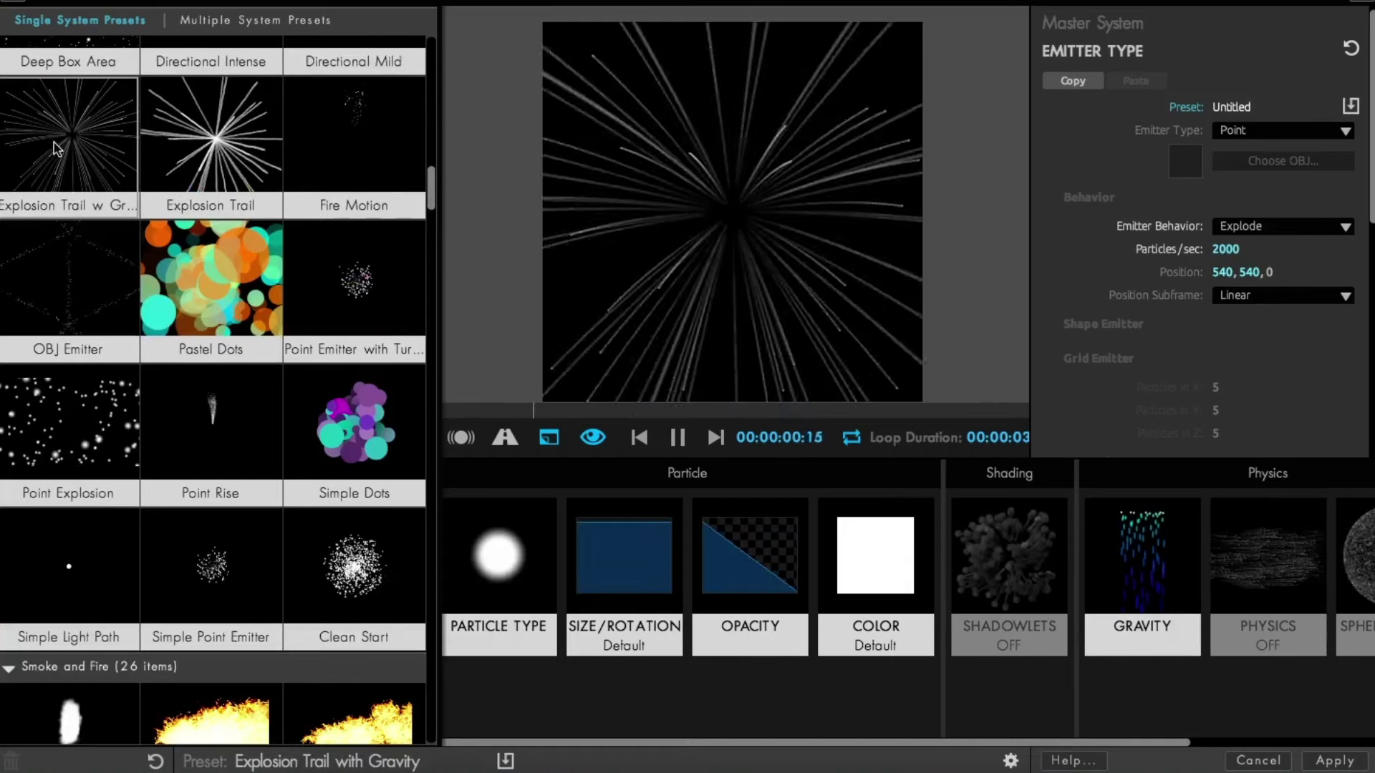
pyautogui.scroll(1, 54, 143)
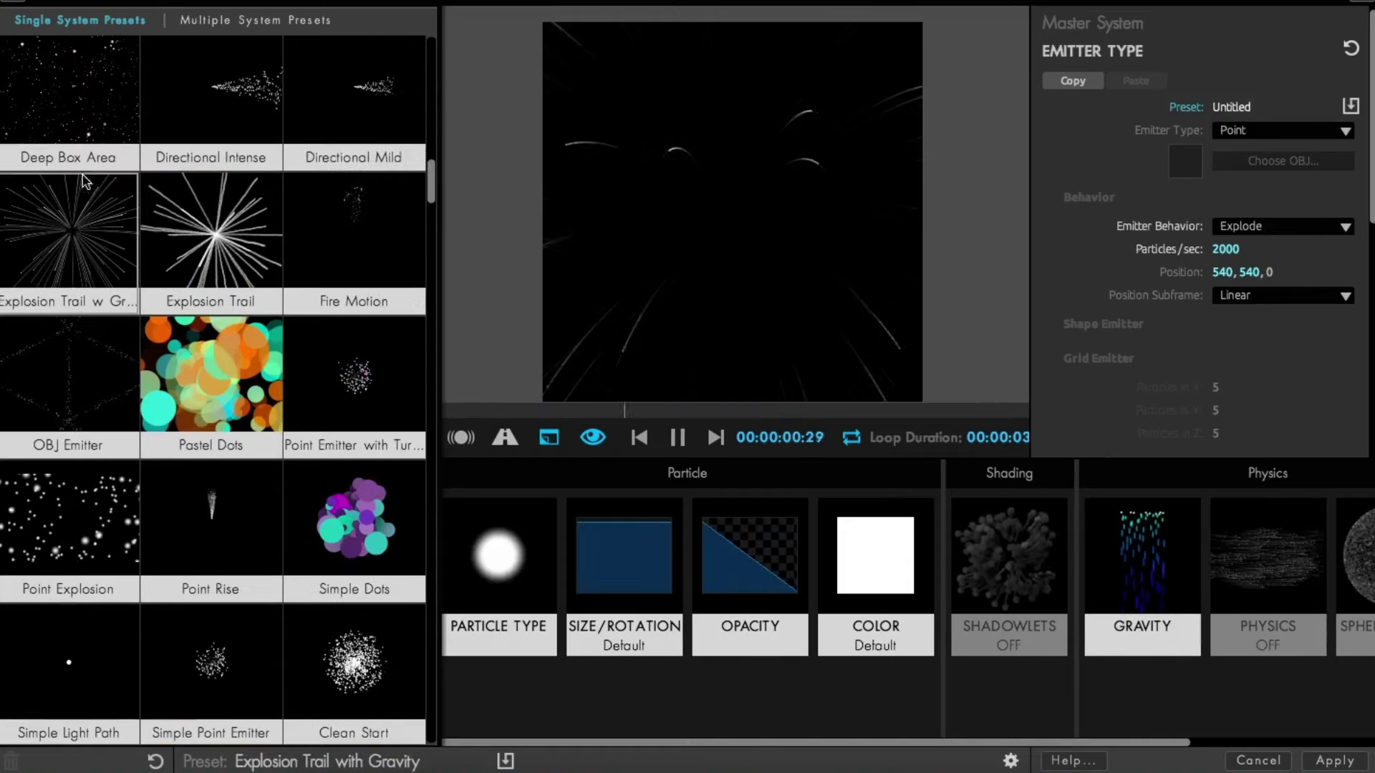
pyautogui.click(20, 2)
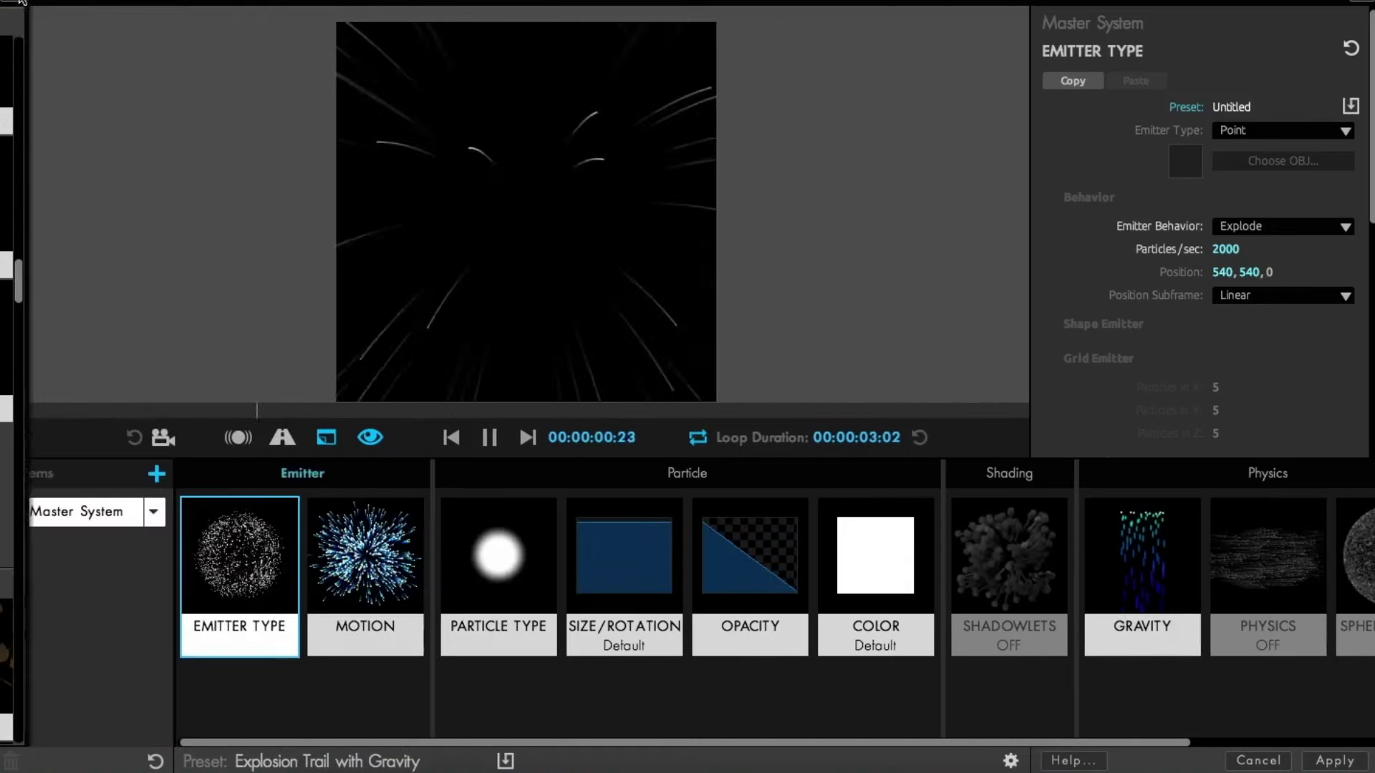
# Step: Give the particles the Neon Noir colour preset, set to change Over Life
pyautogui.click(475, 436)
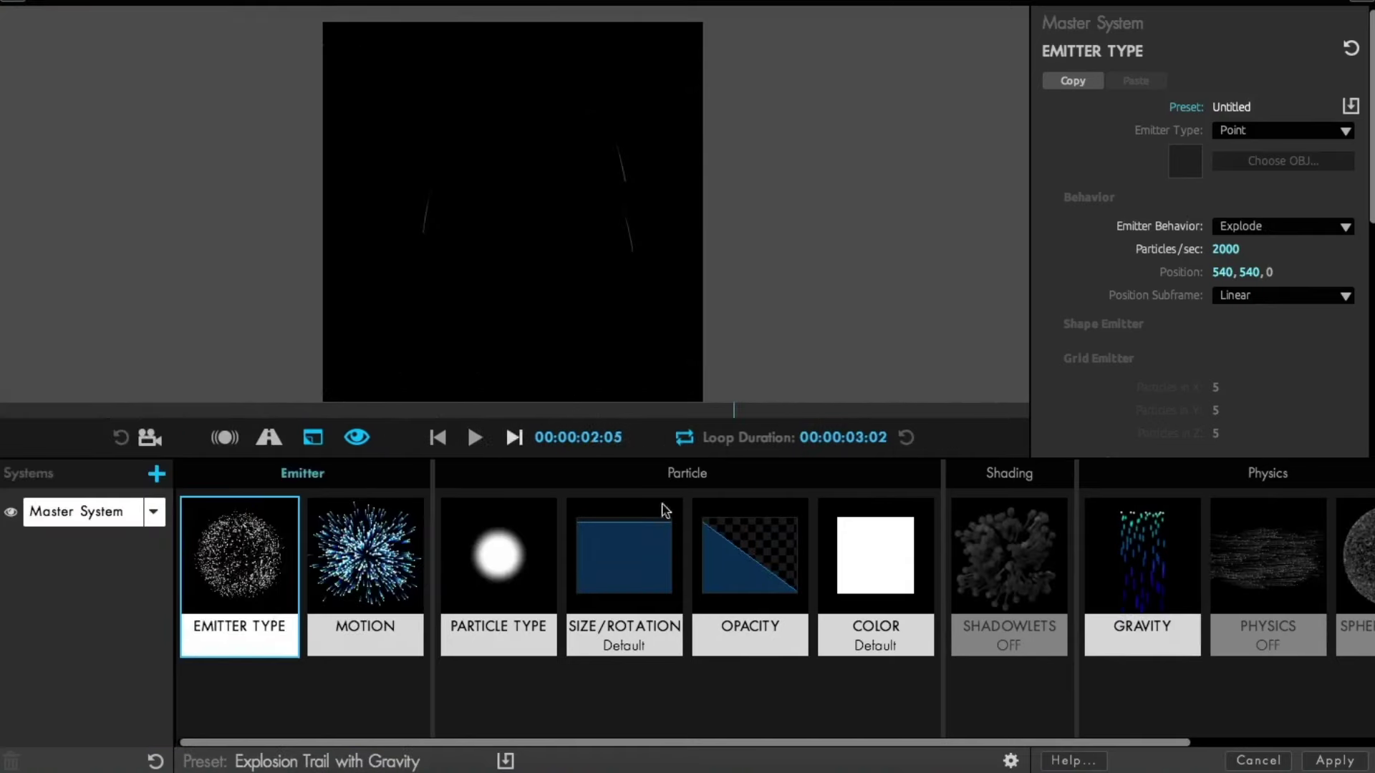
pyautogui.click(885, 553)
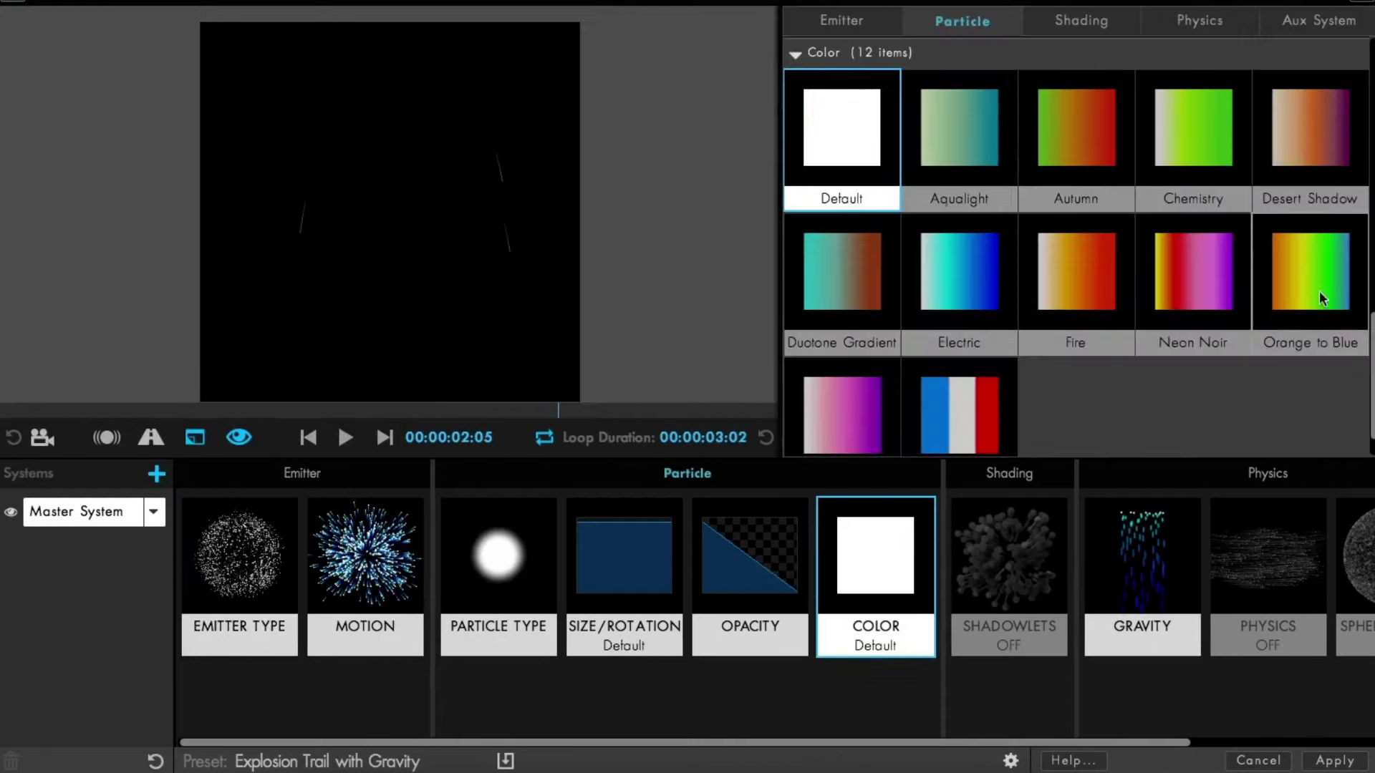
pyautogui.moveTo(1197, 270); pyautogui.dragTo(861, 626)
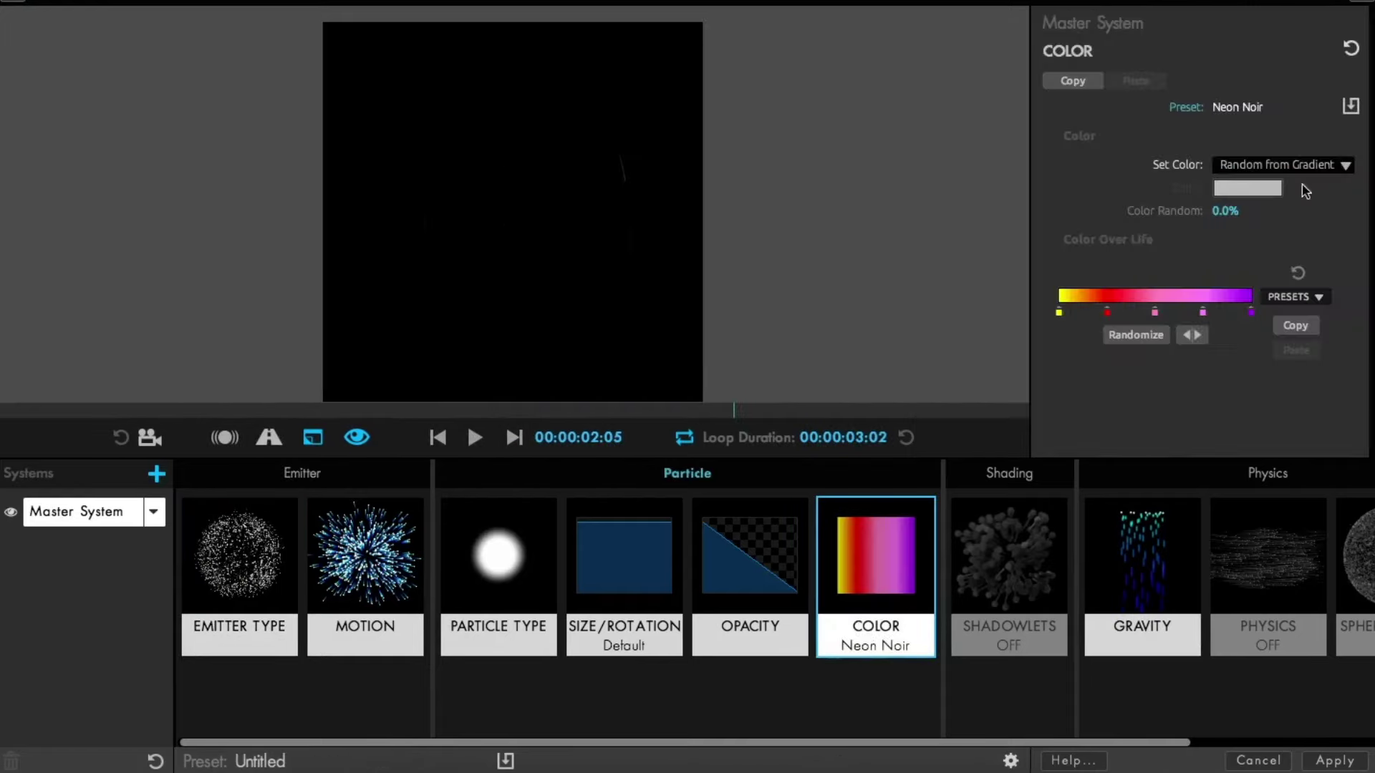
pyautogui.click(1295, 165)
pyautogui.click(1199, 195)
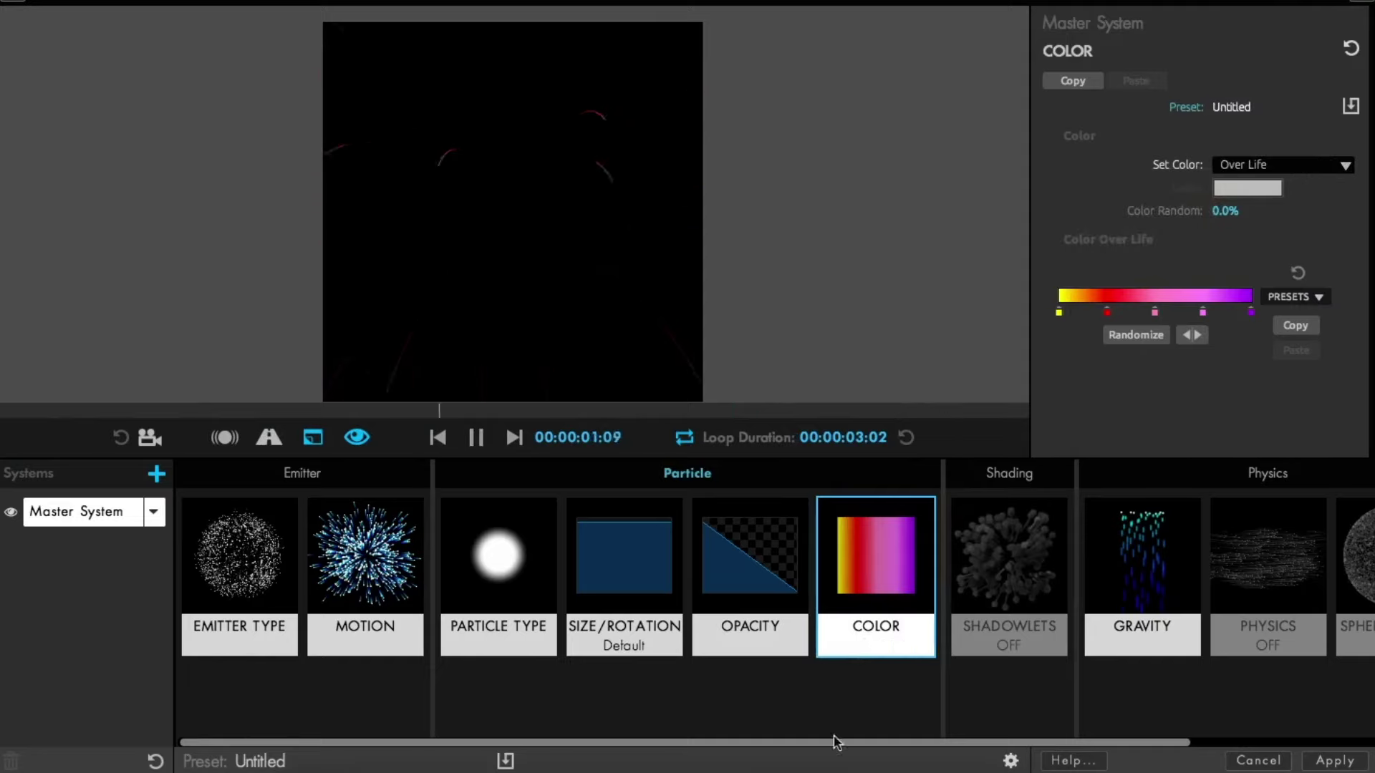
pyautogui.press('space')
# Step: Set the emitter to 4000 particles per second and preview the burst
pyautogui.click(230, 591)
pyautogui.click(1222, 248)
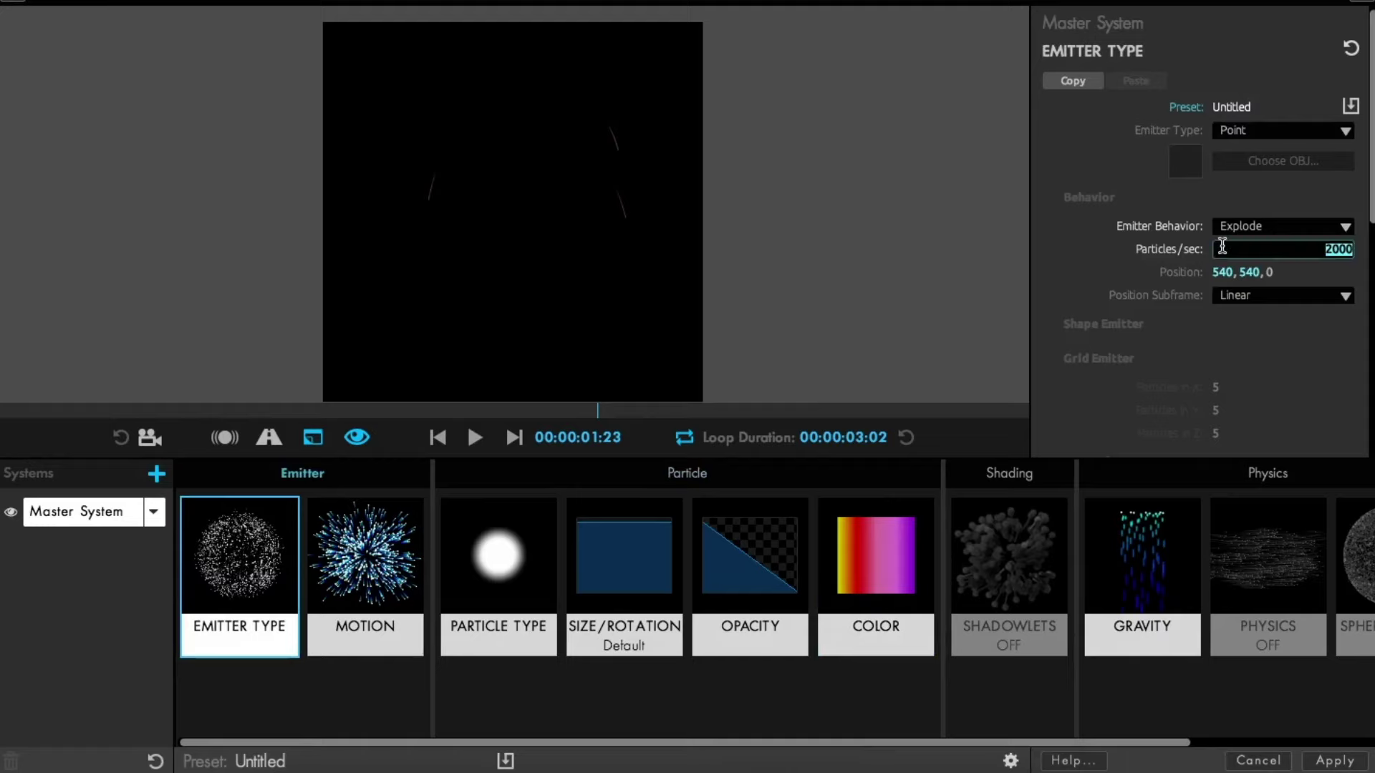
pyautogui.write('0')
pyautogui.press('Return')
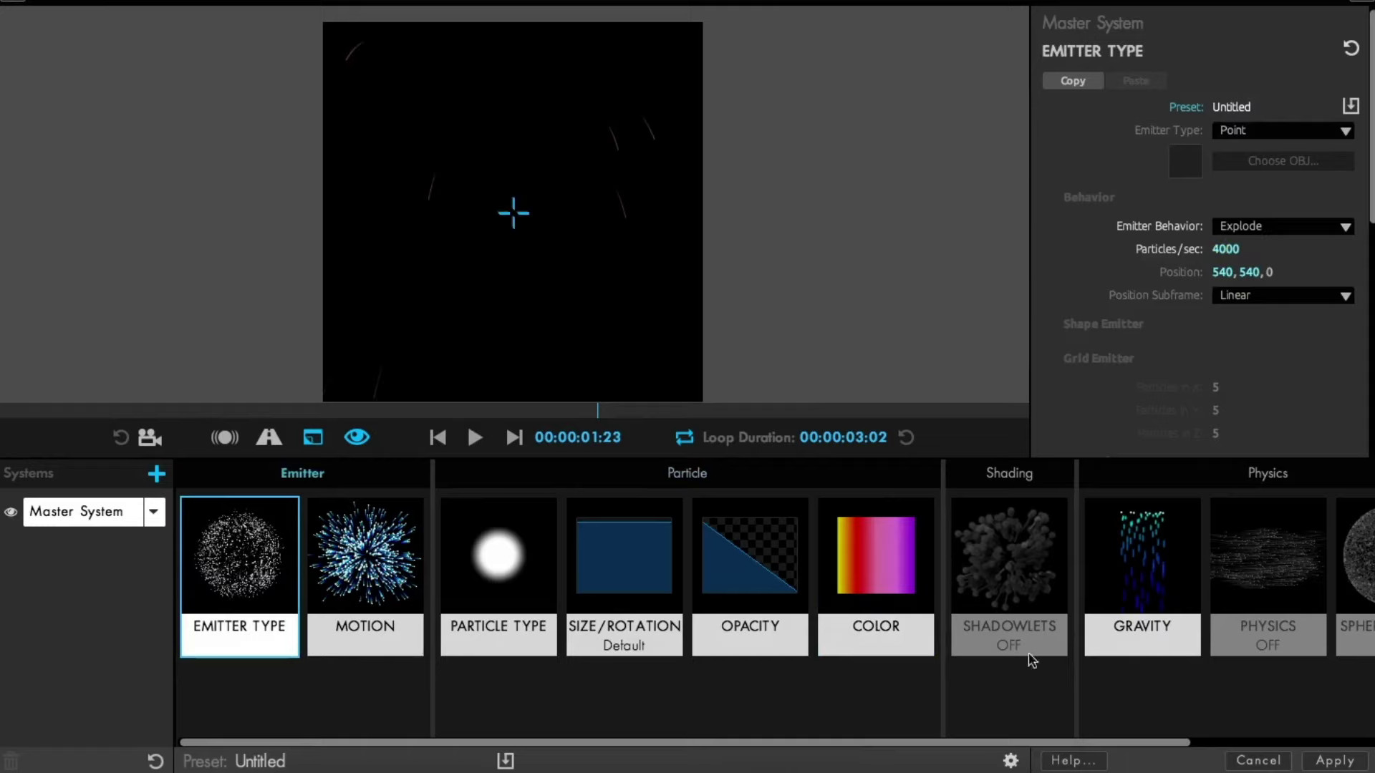
pyautogui.moveTo(1058, 743); pyautogui.dragTo(1244, 743)
pyautogui.press('space')
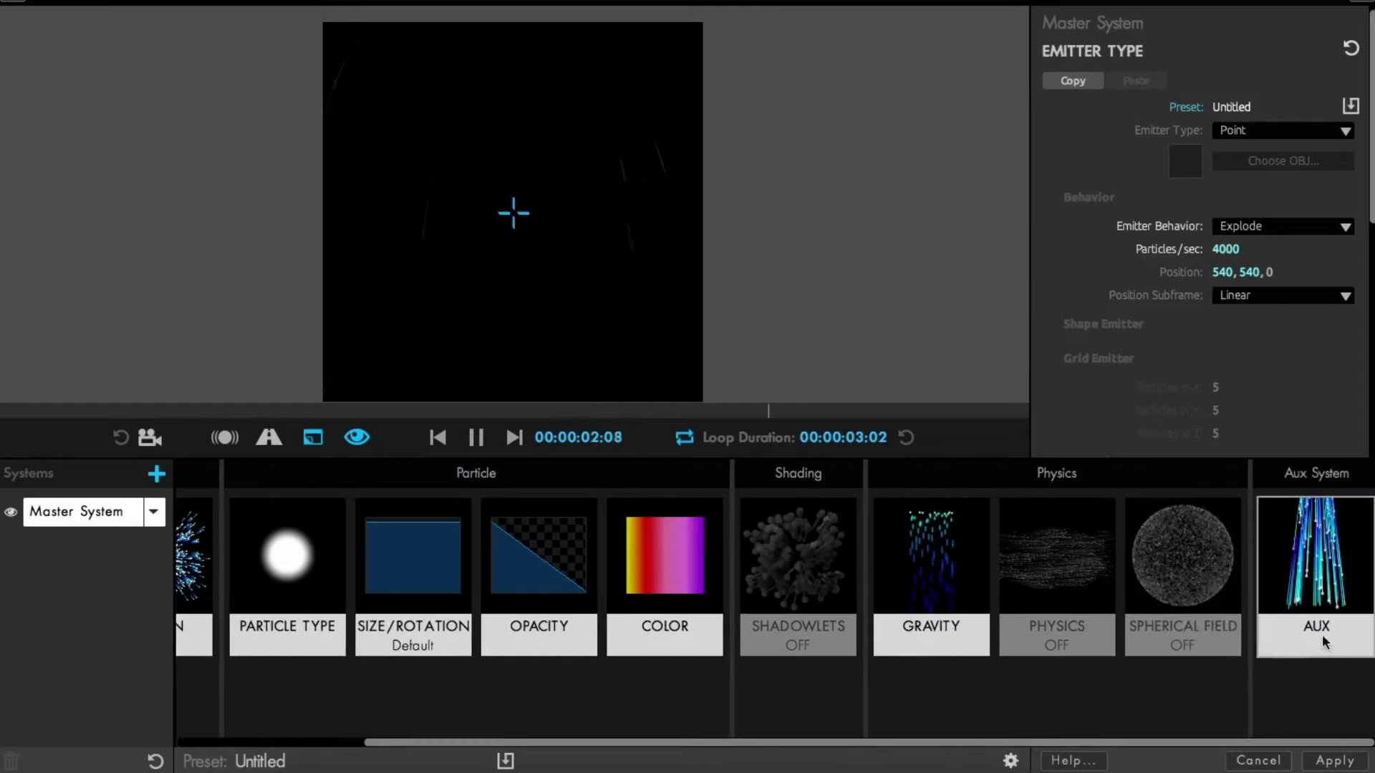
pyautogui.press('space')
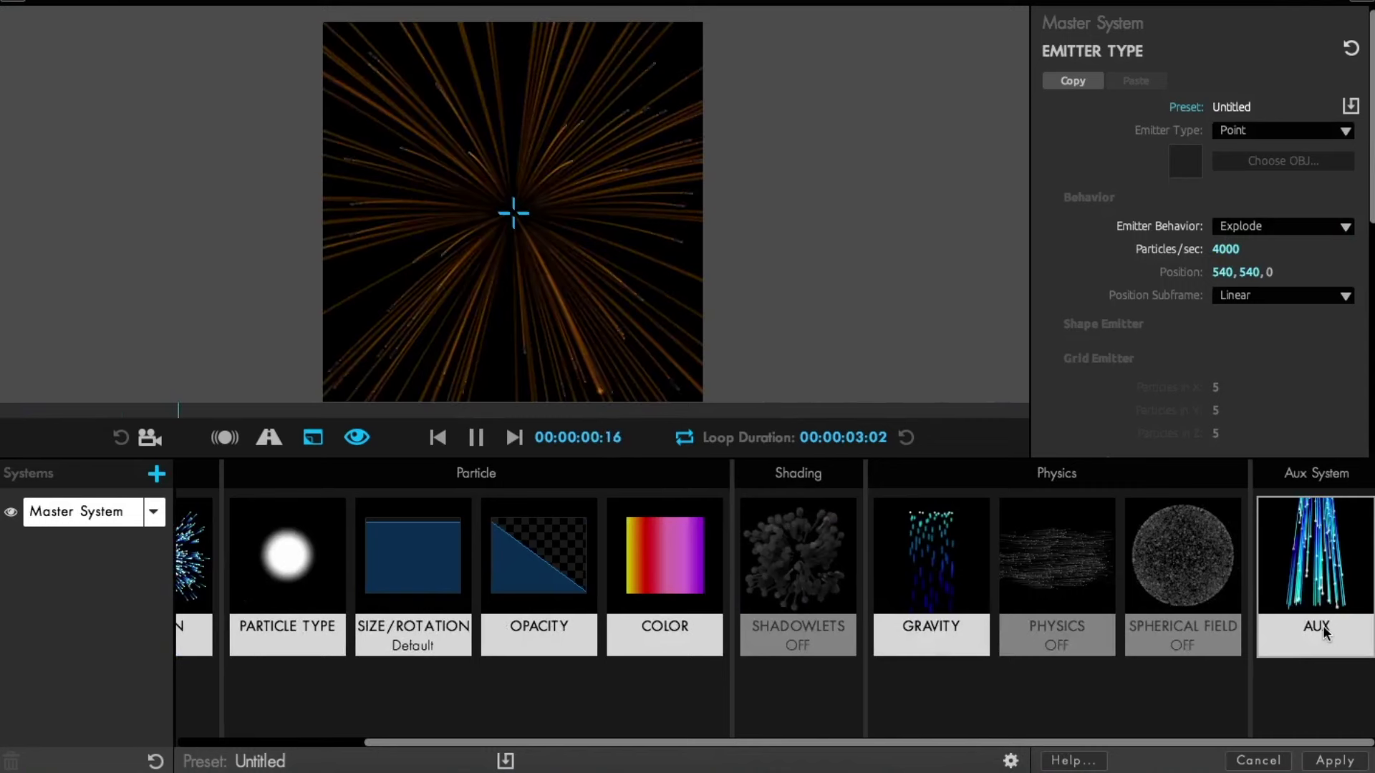
# Step: Set the aux trails' Inherit Main Velocity to 40 and resume the preview
pyautogui.click(1322, 630)
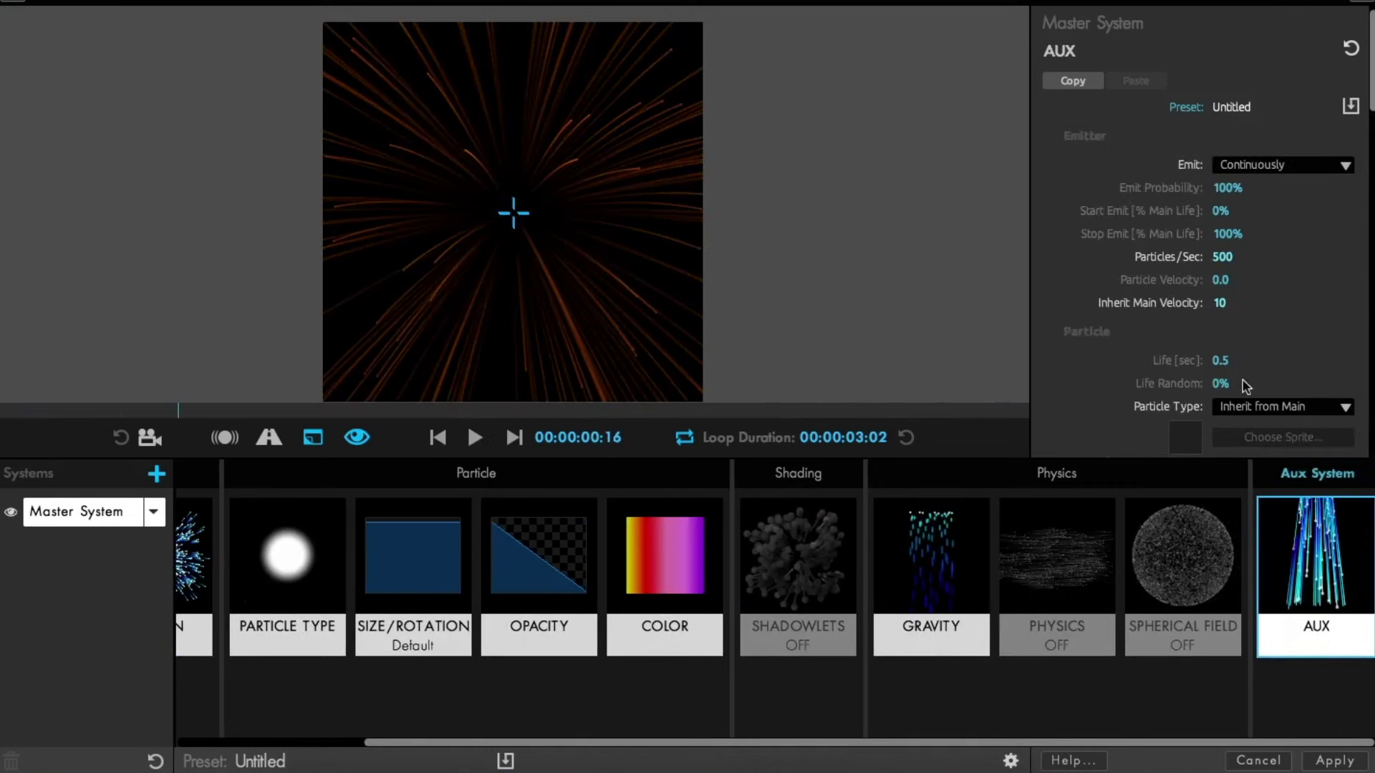
pyautogui.click(1217, 298)
pyautogui.write('40')
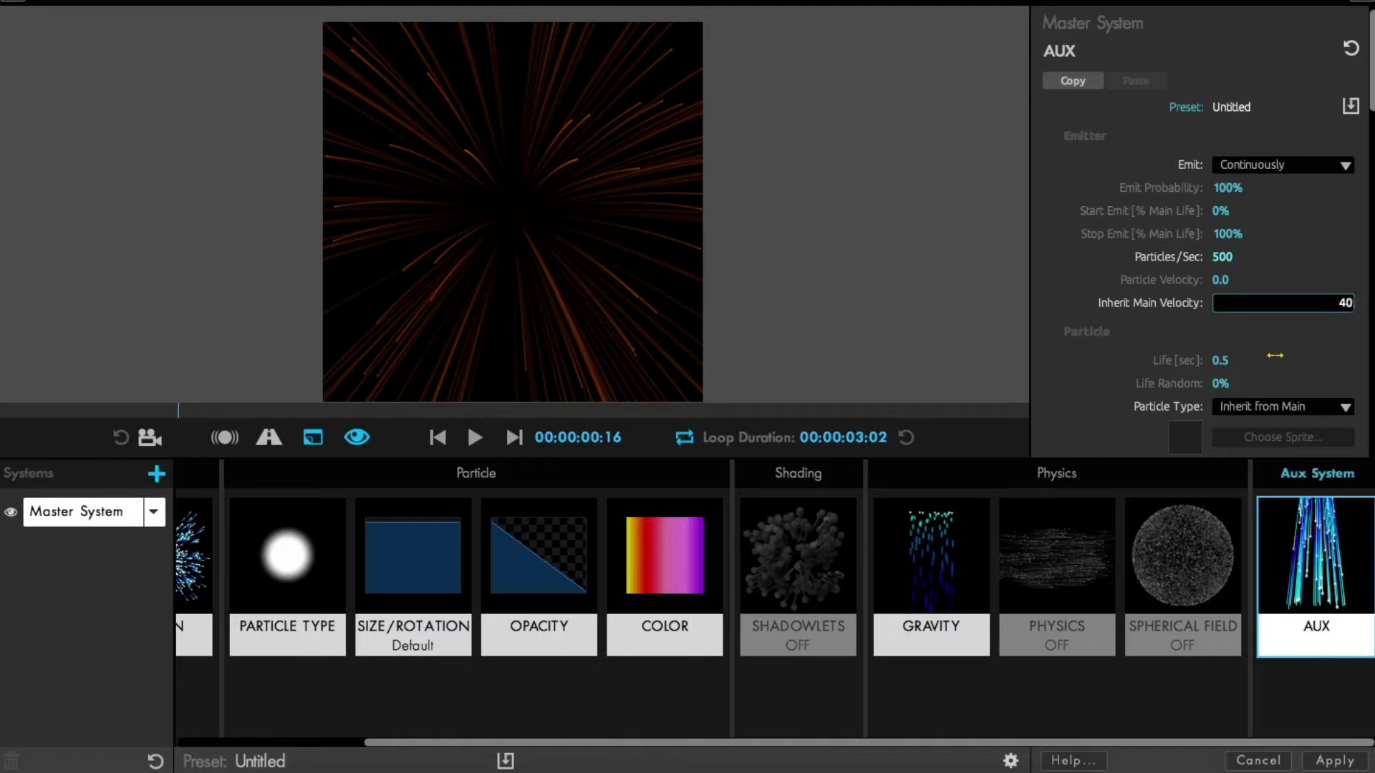
pyautogui.press('Return')
pyautogui.press('space')
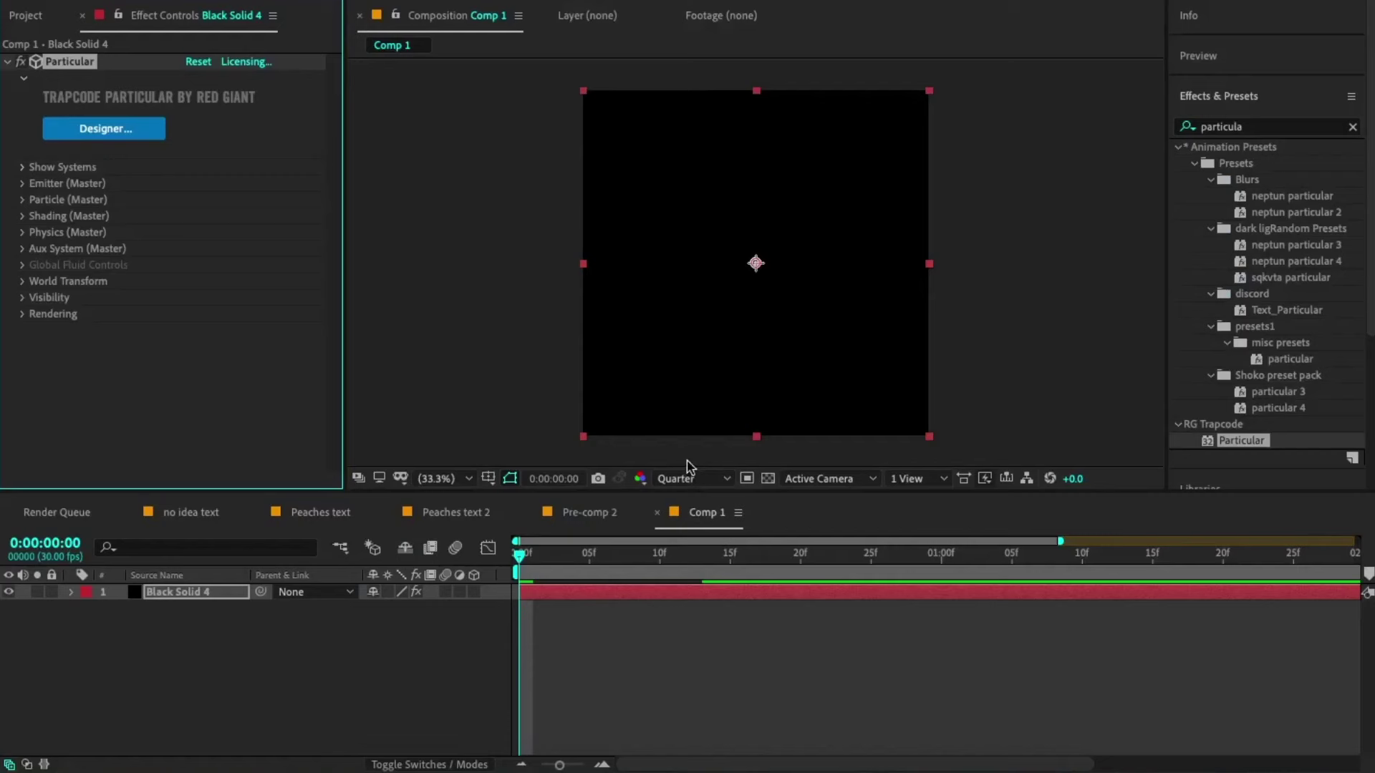
# Step: Play the Particular burst on the black solid several times, rewinding between previews
pyautogui.press('space')
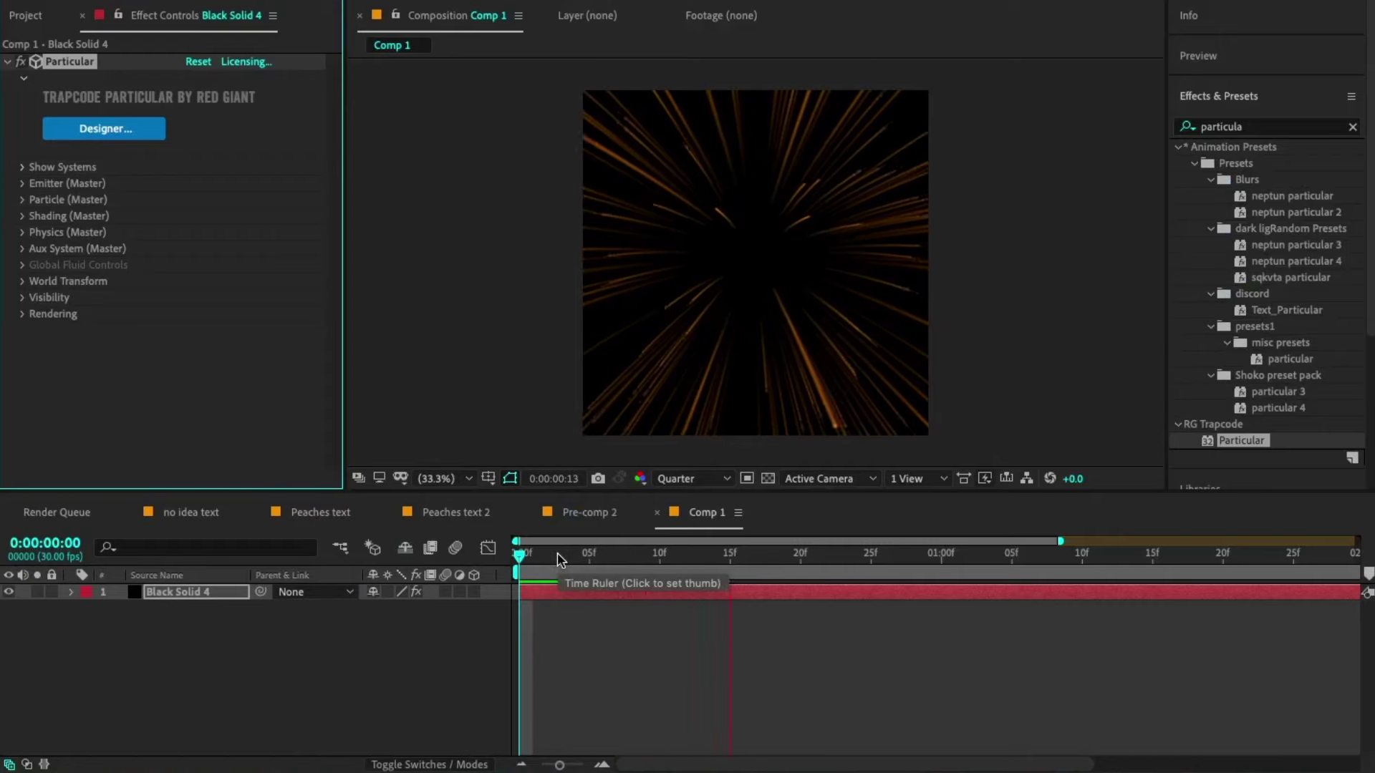
pyautogui.click(525, 558)
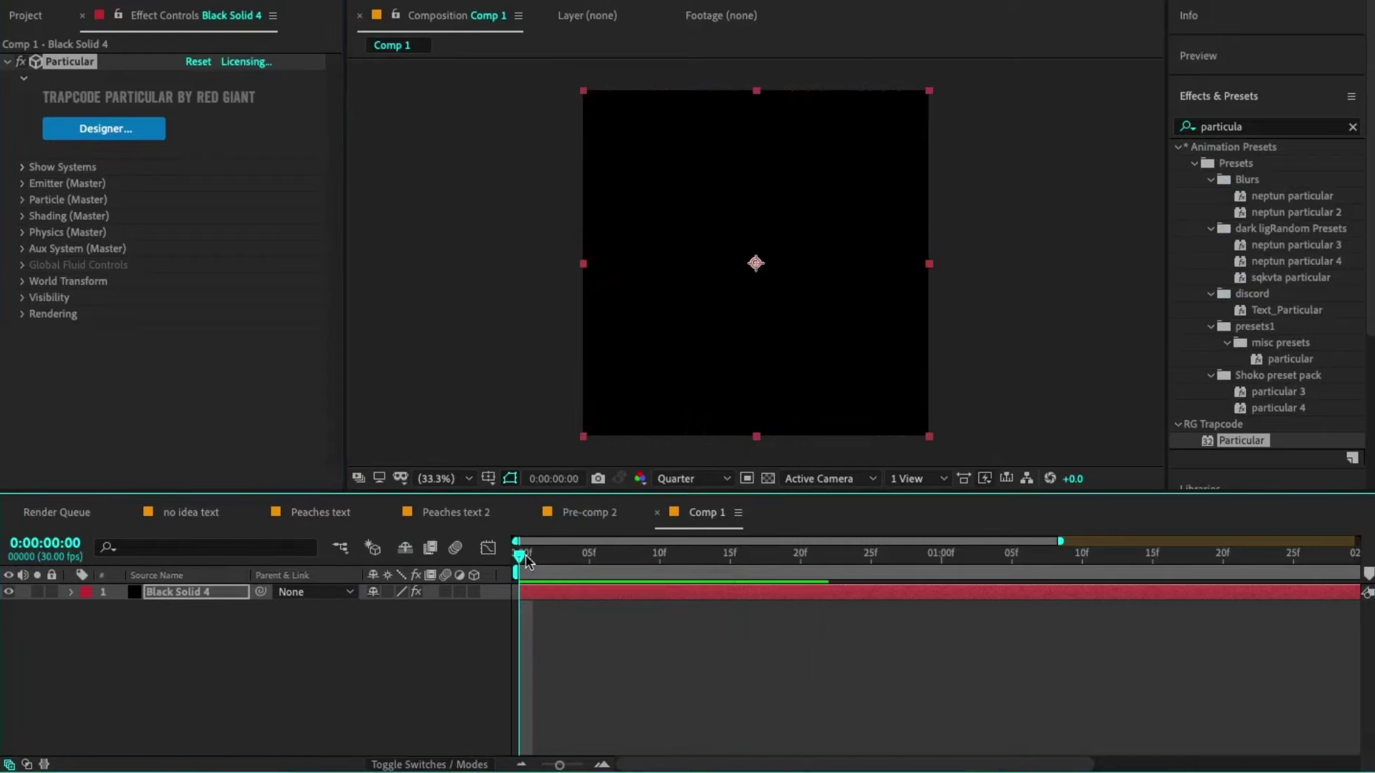
pyautogui.press('space')
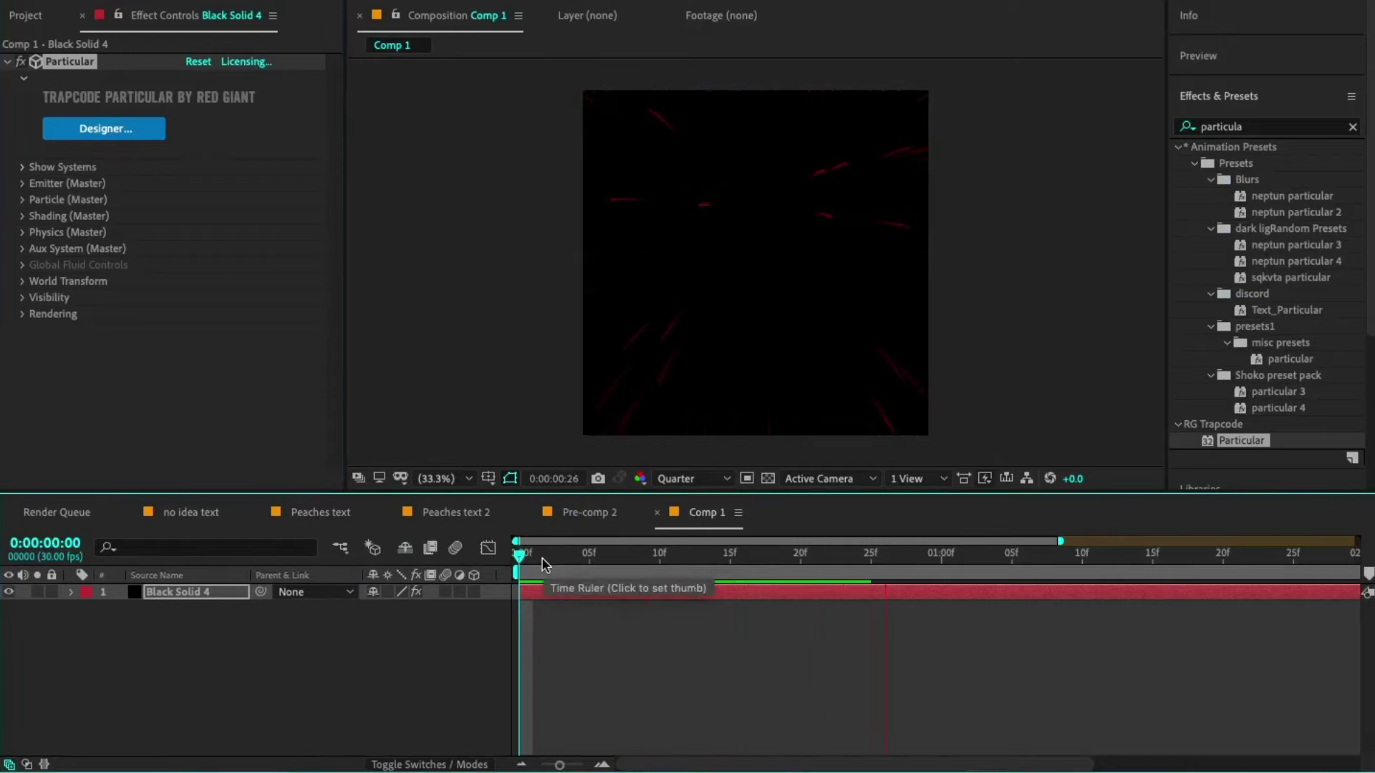
pyautogui.press('space')
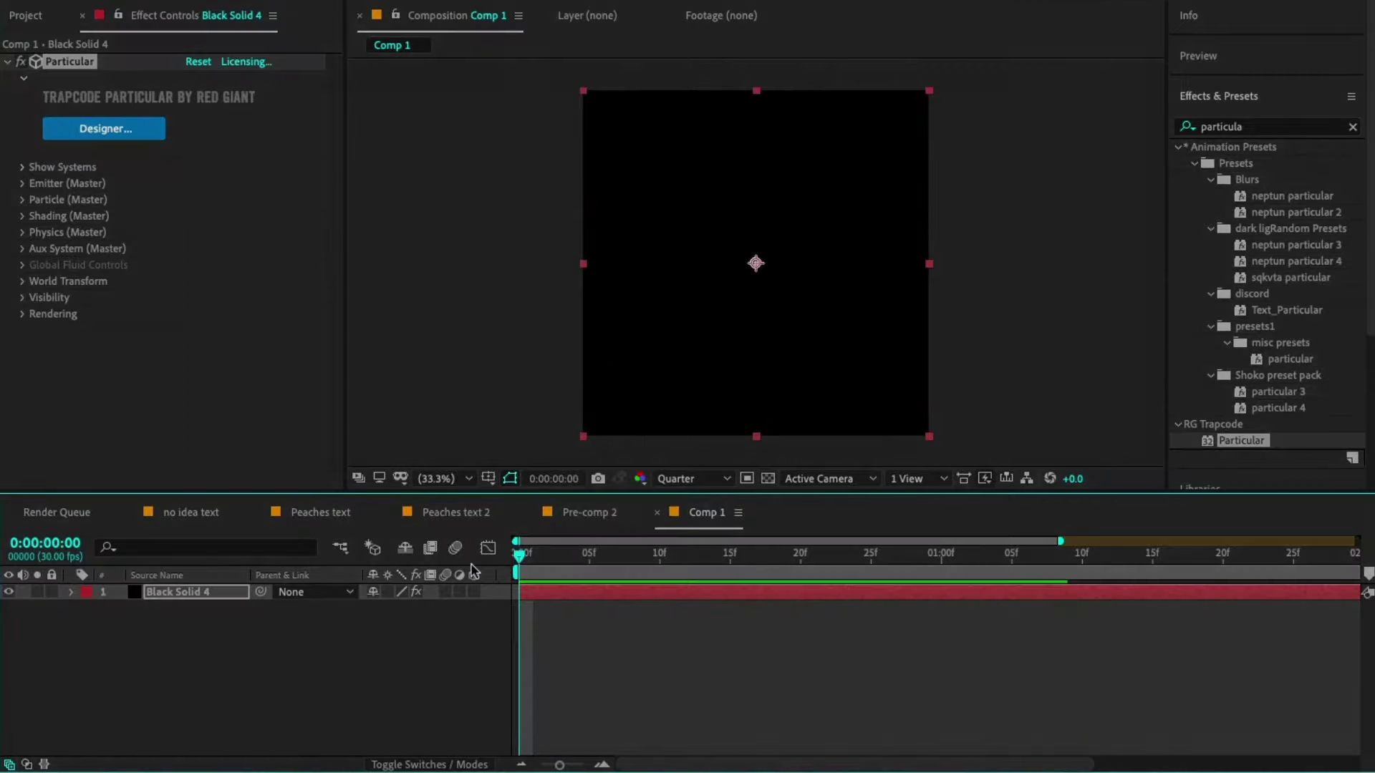
pyautogui.press('space')
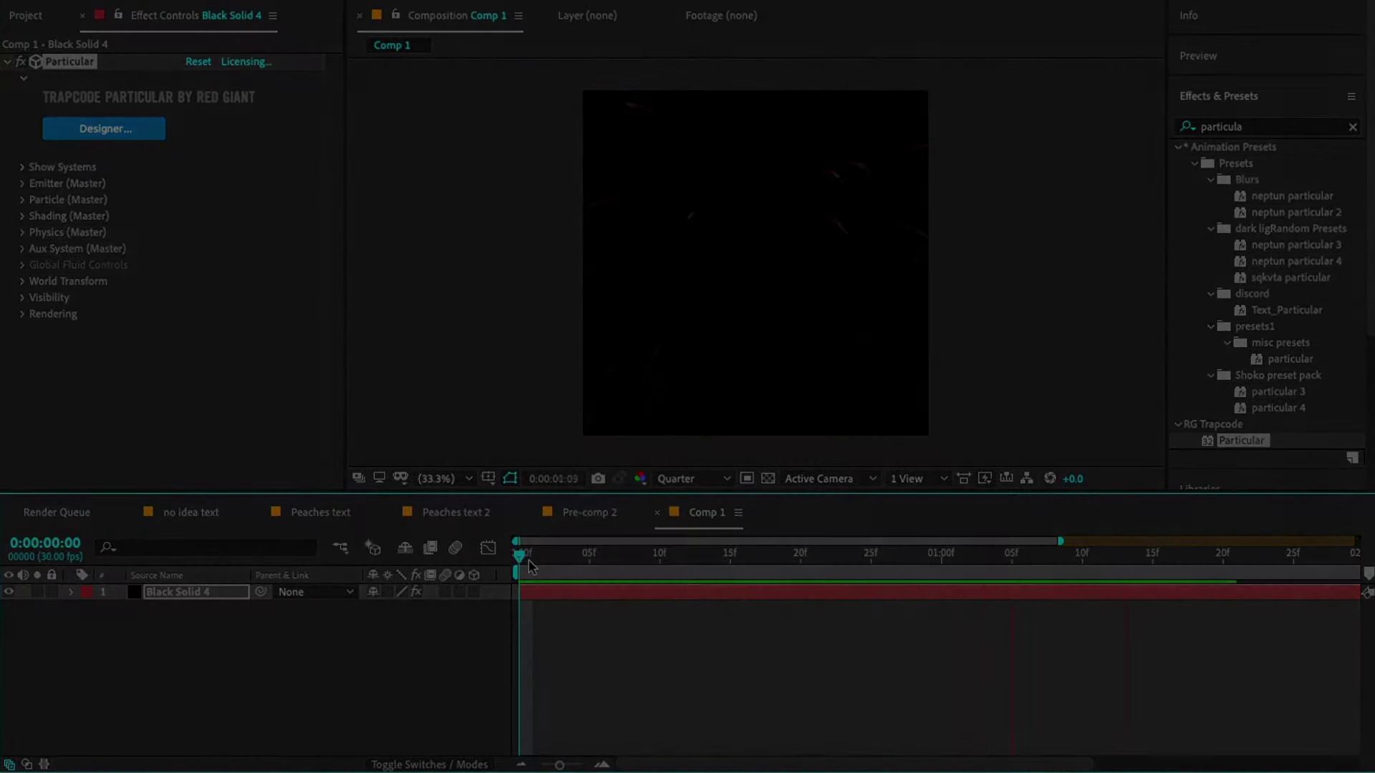